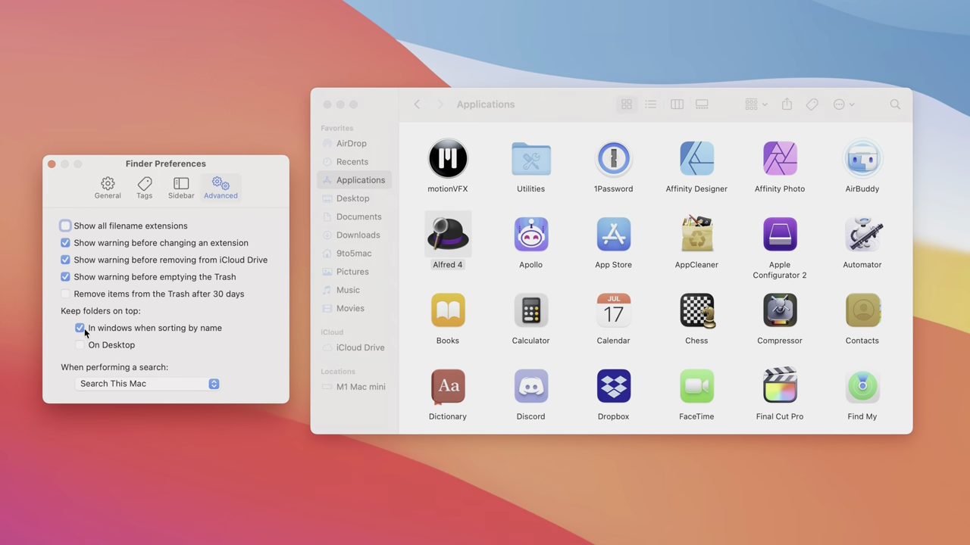
# - Show the available search scopes for performing a search in Finder Preferences
pyautogui.click(190, 384)
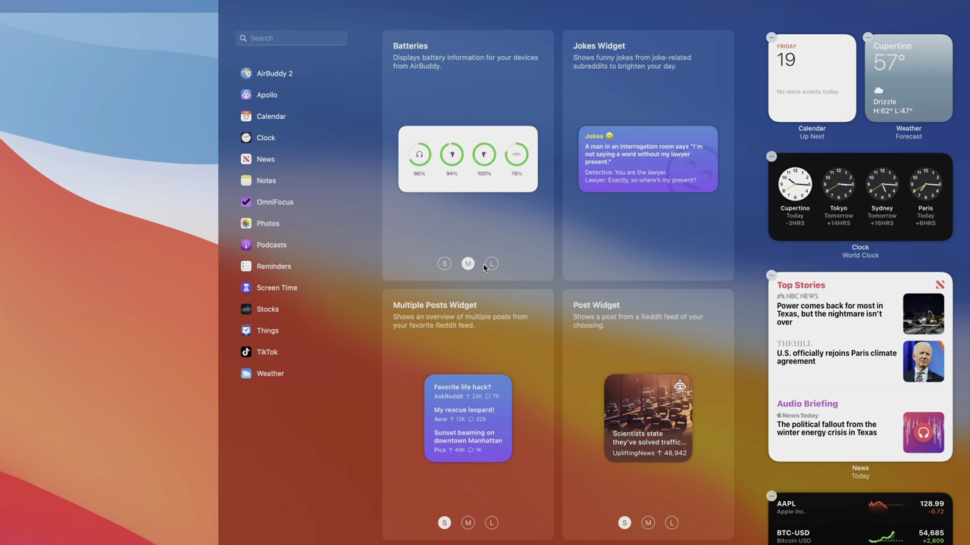
# - Switch the AirBuddy Batteries widget to its large size in the widget gallery
pyautogui.click(462, 280)
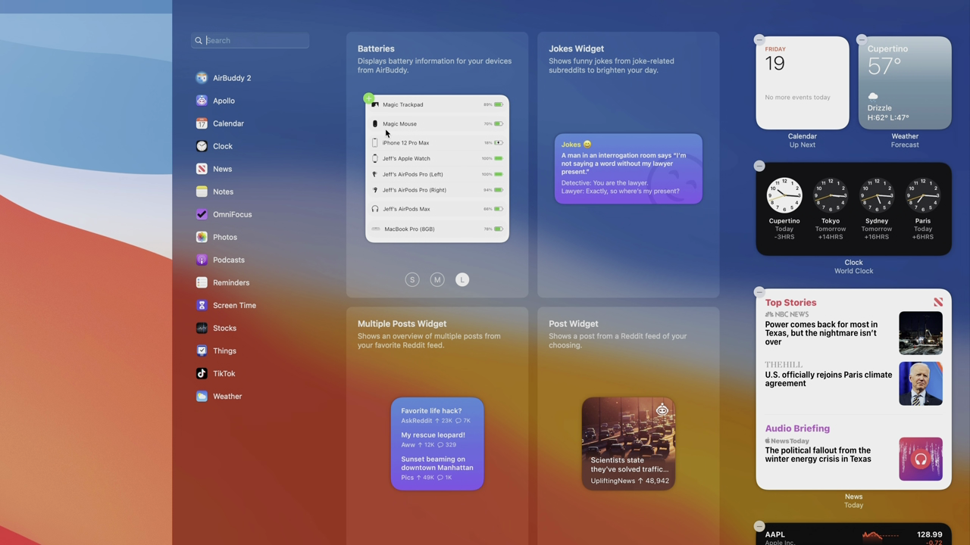
pyautogui.click(365, 132)
pyautogui.click(700, 94)
# - Show AirBuddy's device list and choose the Meeting connection mode for the AirPods Pro
pyautogui.click(634, 9)
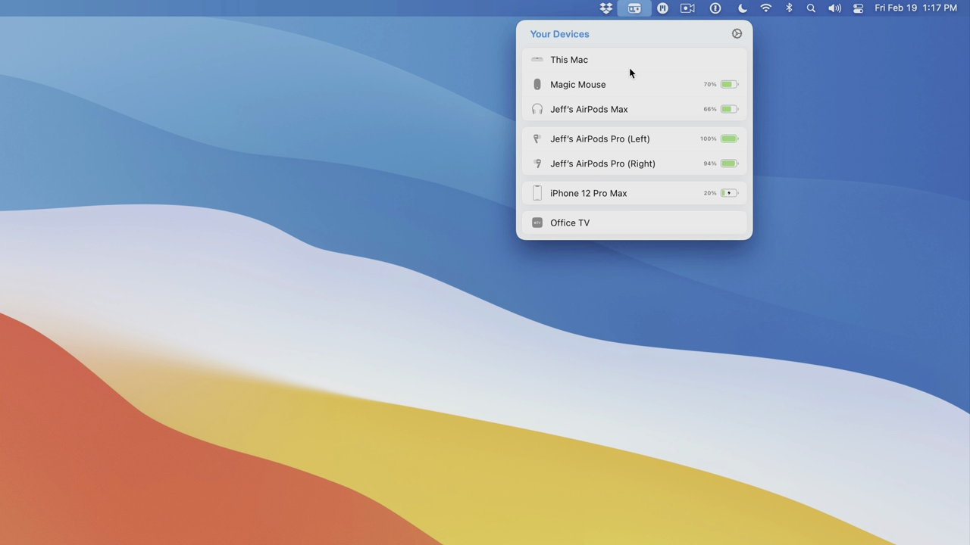
pyautogui.scroll(-5, 629, 76)
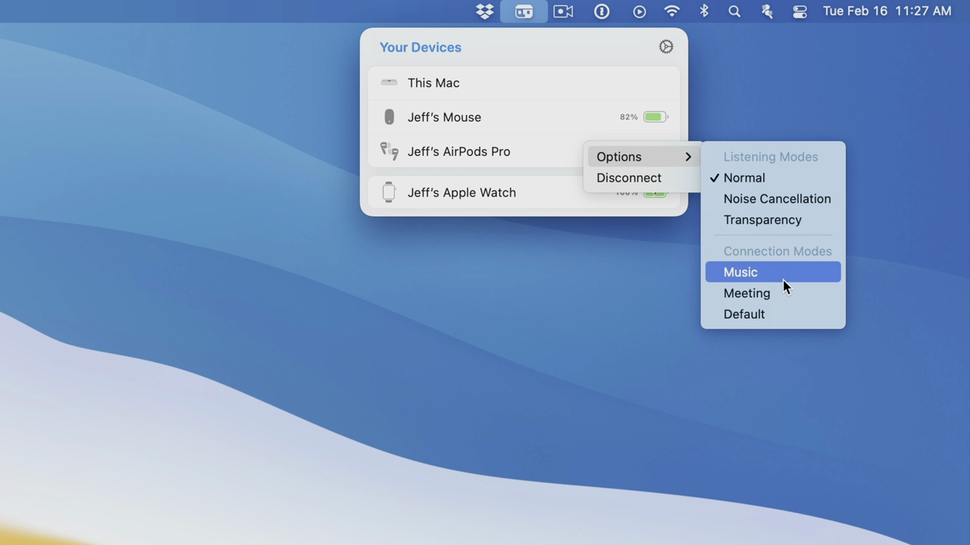
pyautogui.click(784, 292)
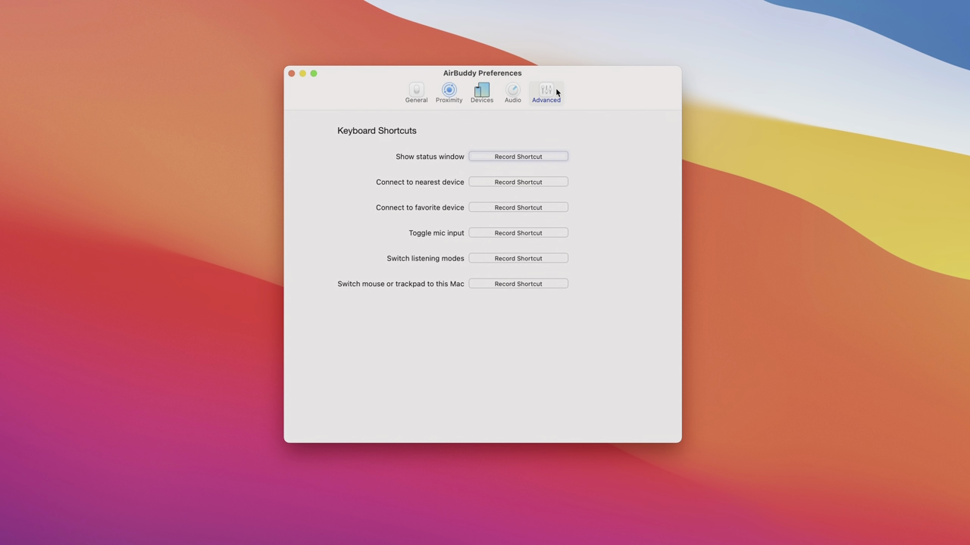
# - Record Control+Option+Command+F as an AirBuddy keyboard shortcut and start recording one for switching listening modes
pyautogui.press('ctrl+alt+super+f')
pyautogui.click(551, 258)
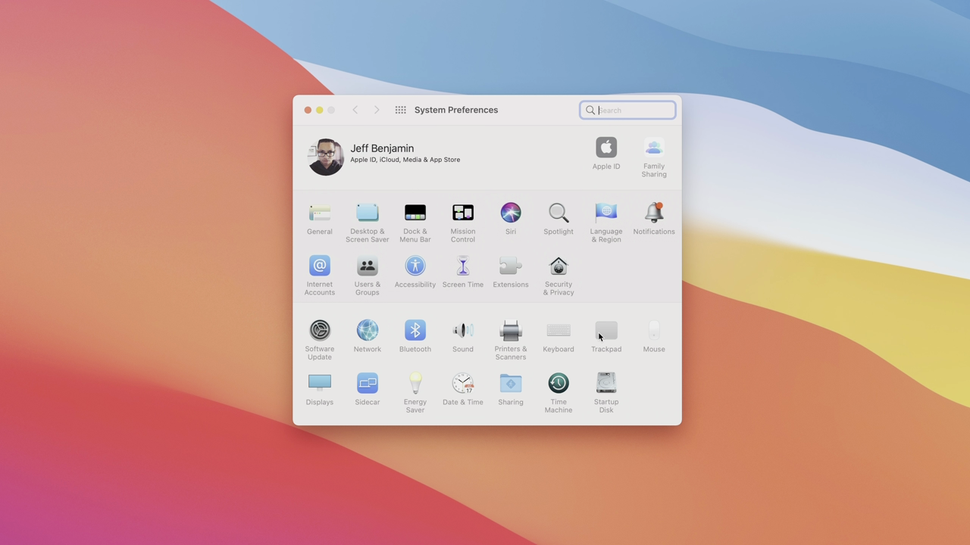
# - Open the Trackpad preferences in System Preferences and raise the tracking speed close to the fast end
pyautogui.click(599, 336)
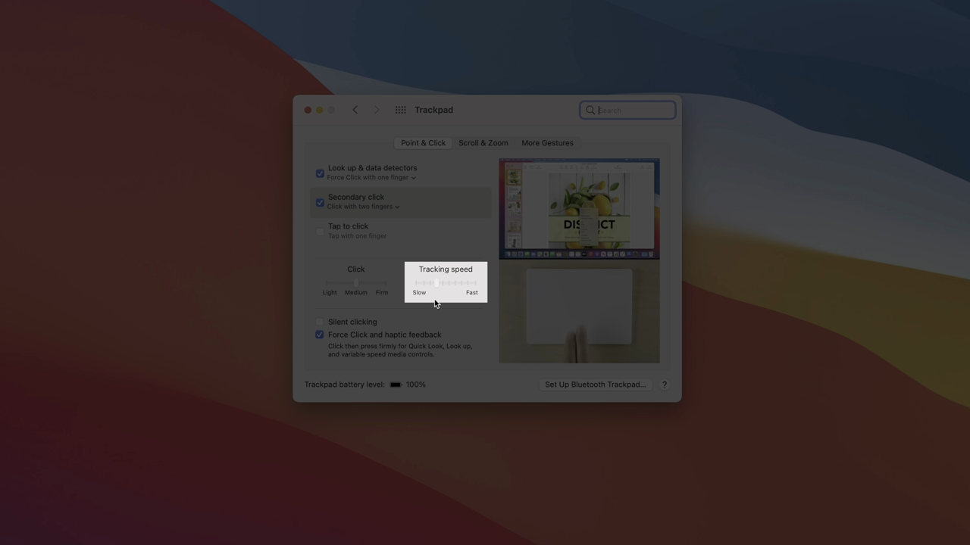
pyautogui.moveTo(435, 284); pyautogui.dragTo(466, 286)
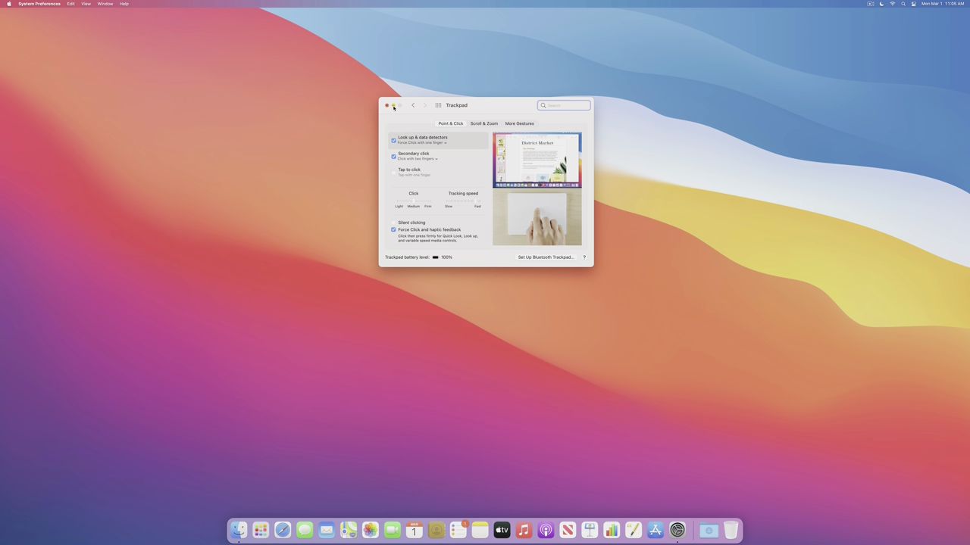
# - Enable Tap to click for the trackpad, minimizing and restoring the Trackpad window before and after the change
pyautogui.click(392, 100)
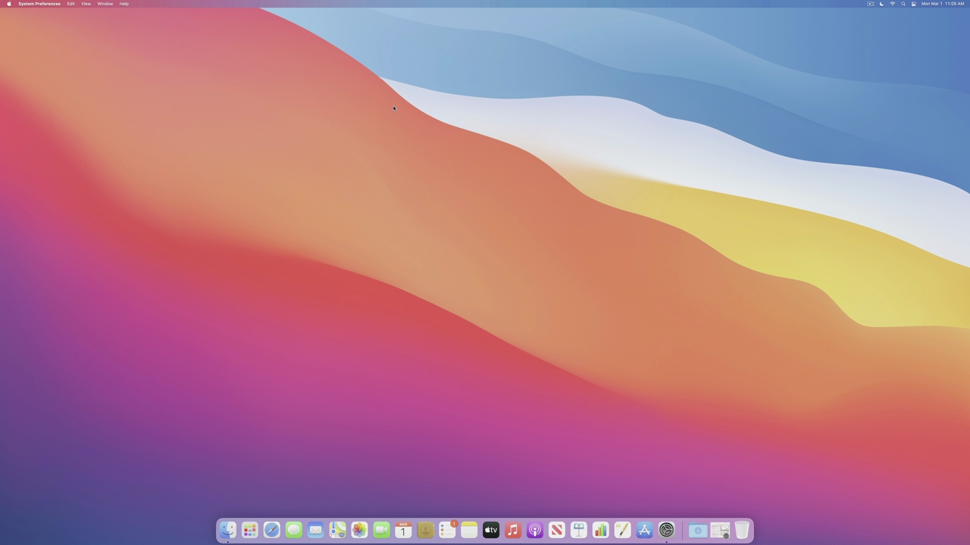
pyautogui.click(705, 531)
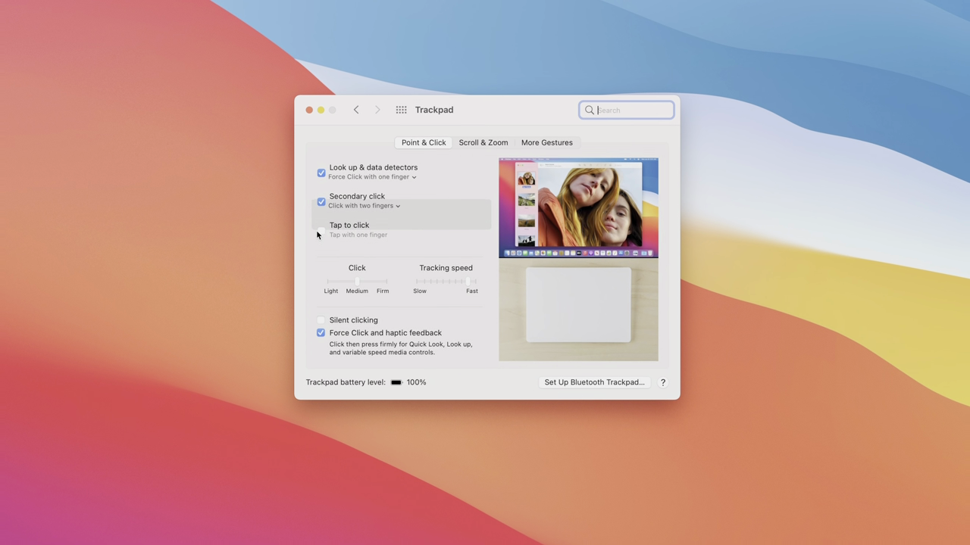
pyautogui.click(319, 231)
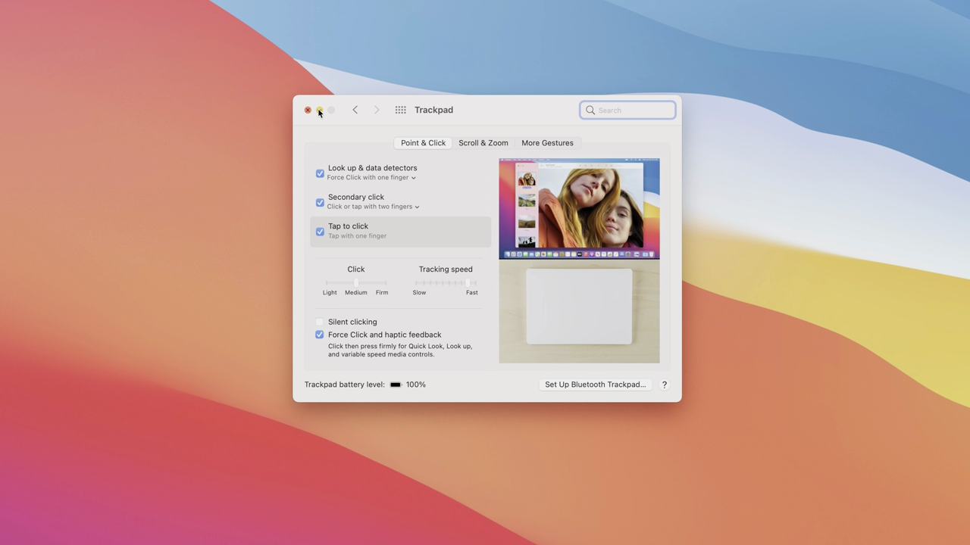
pyautogui.click(318, 111)
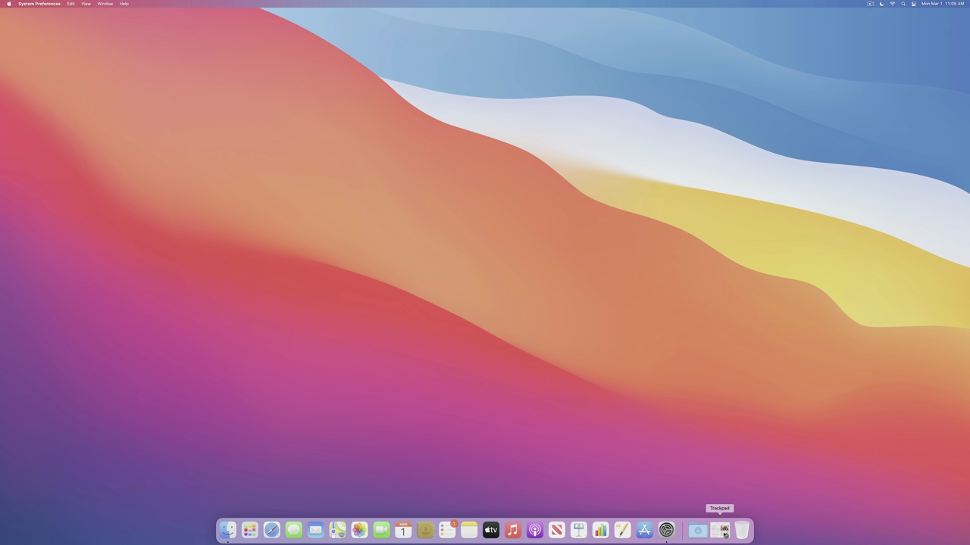
pyautogui.click(723, 532)
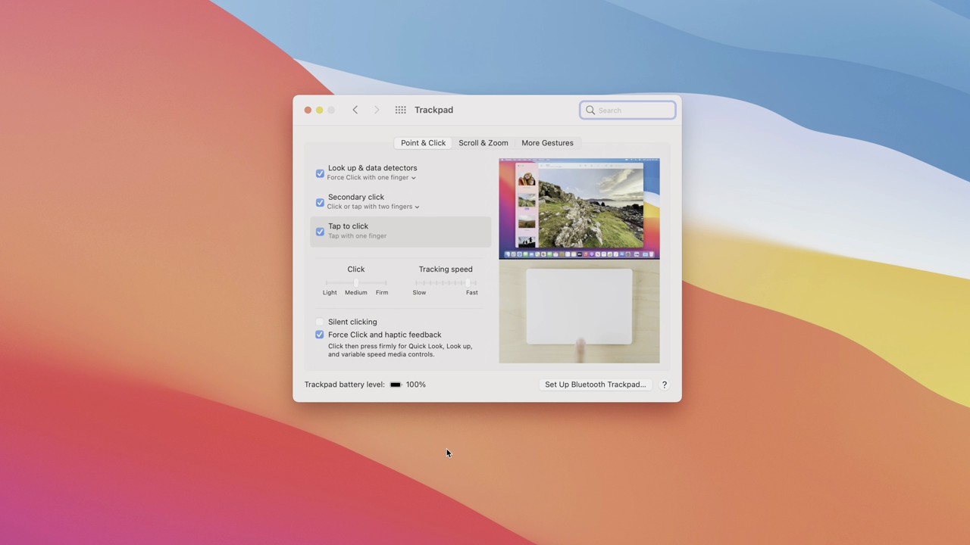
# - Return to the overview of all System Preferences and move its window around the desktop
pyautogui.click(400, 111)
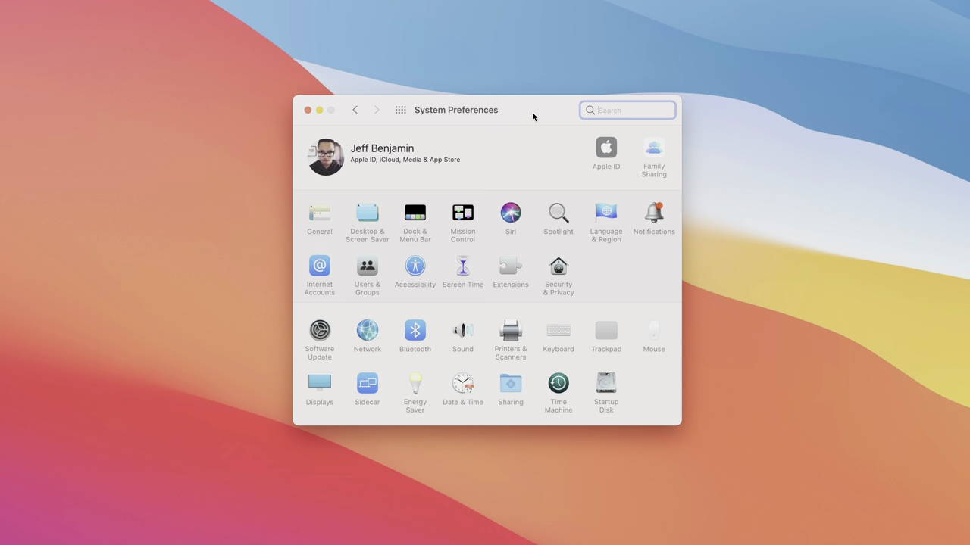
pyautogui.moveTo(525, 111); pyautogui.dragTo(564, 156)
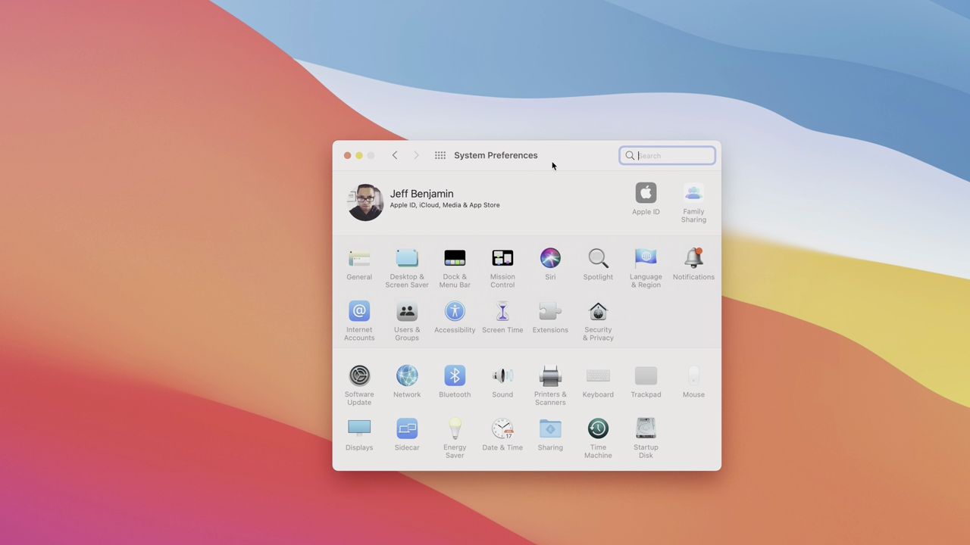
pyautogui.moveTo(552, 165); pyautogui.dragTo(583, 161)
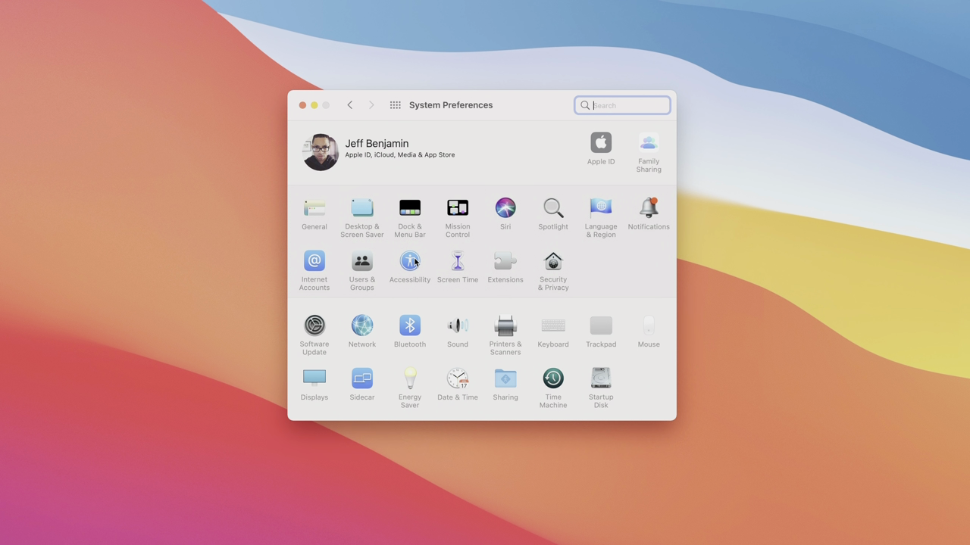
# - Set dragging to three finger drag in the trackpad options of the Accessibility Pointer Control settings
pyautogui.click(410, 261)
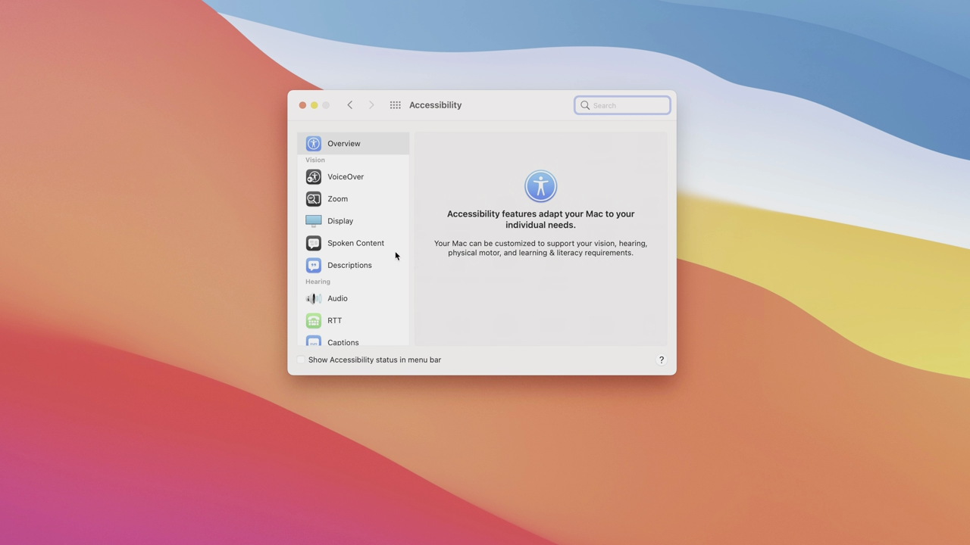
pyautogui.scroll(-5, 385, 247)
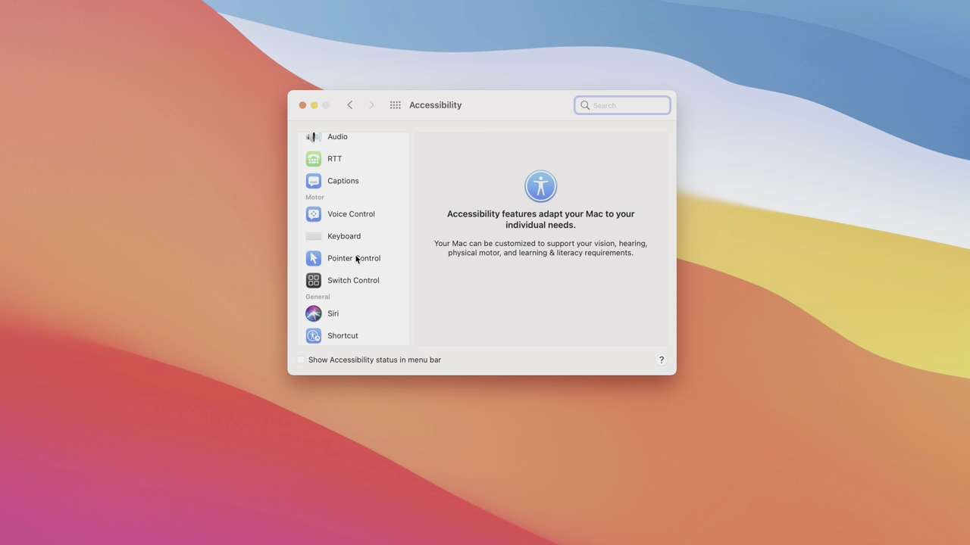
pyautogui.click(356, 259)
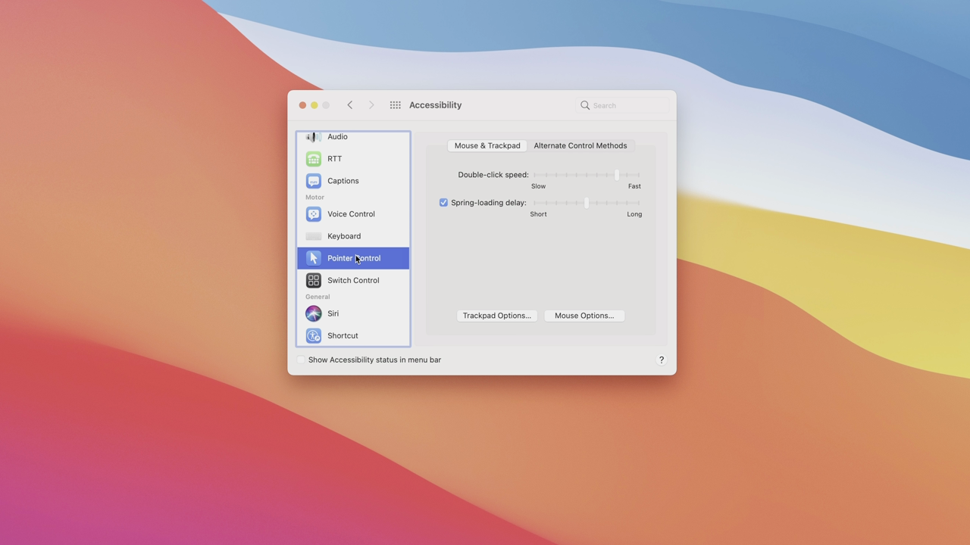
pyautogui.click(517, 317)
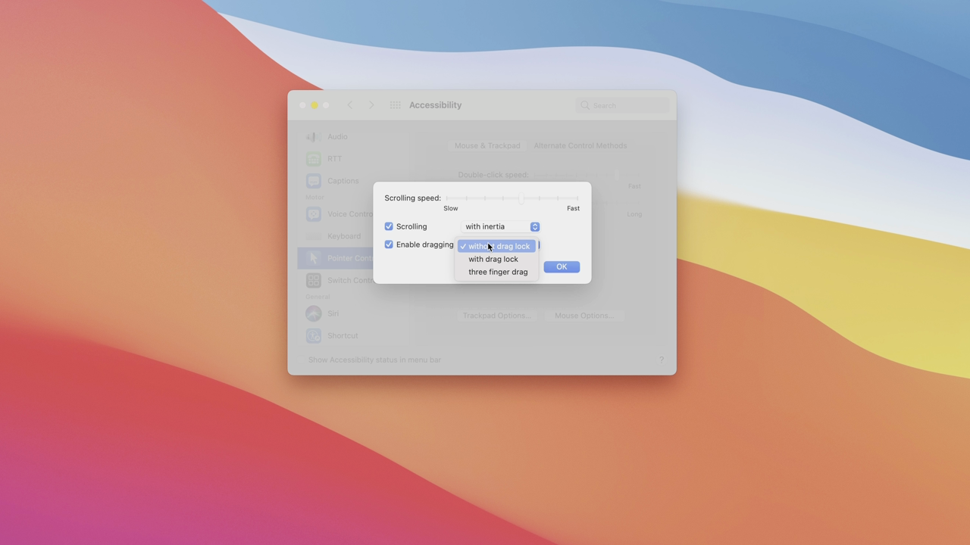
pyautogui.click(520, 273)
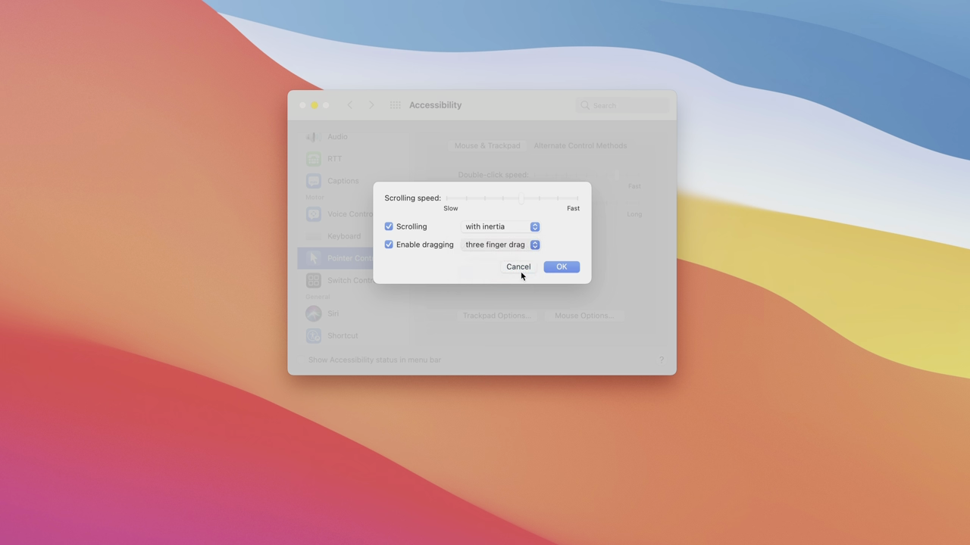
pyautogui.click(570, 271)
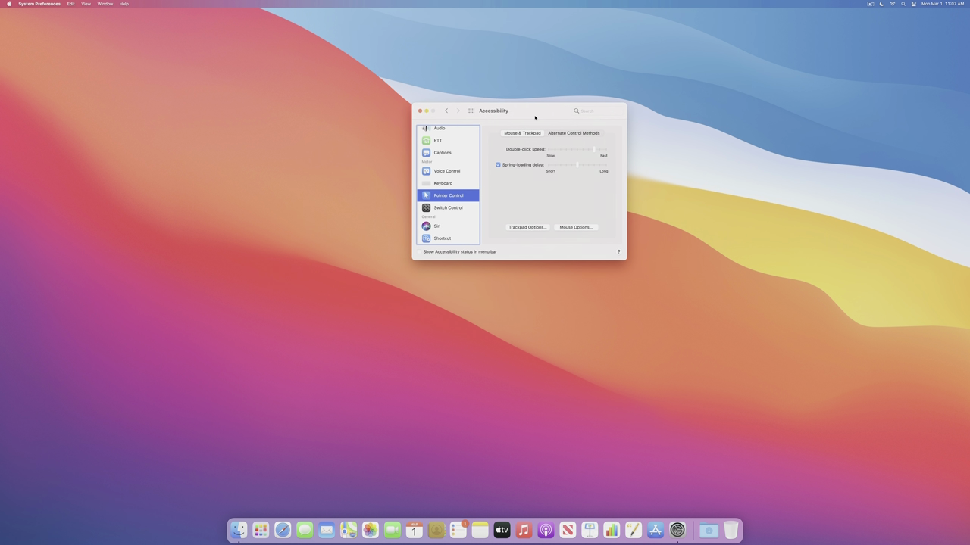
# - Reposition the preferences window on the desktop to test three finger drag, and return to the overview of all preferences
pyautogui.moveTo(535, 117); pyautogui.dragTo(582, 10)
pyautogui.moveTo(561, 417); pyautogui.dragTo(508, 149)
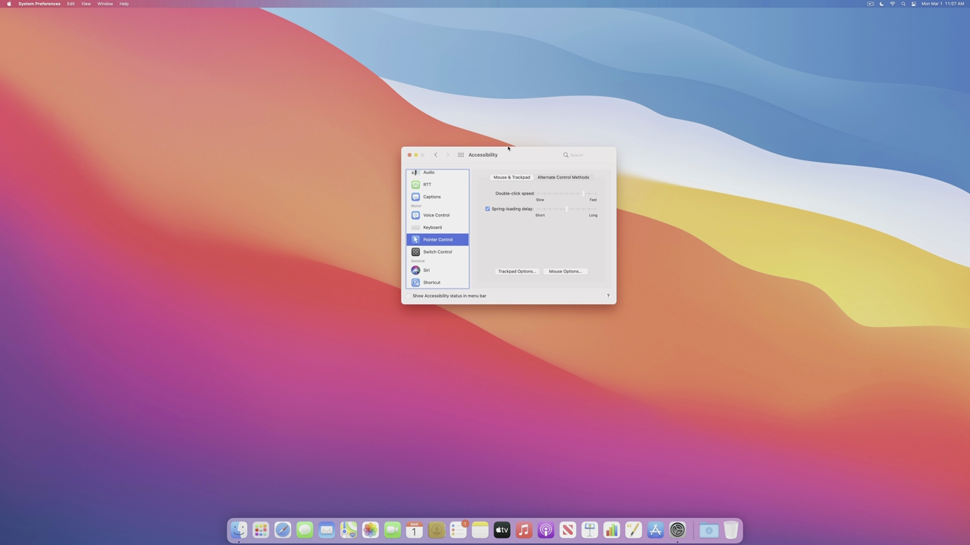
pyautogui.click(461, 154)
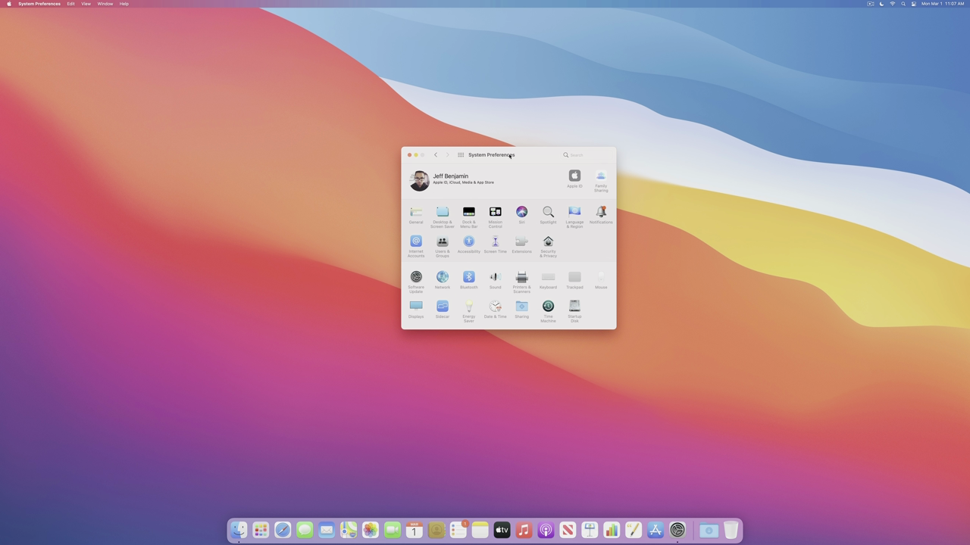
pyautogui.moveTo(521, 156); pyautogui.dragTo(505, 143)
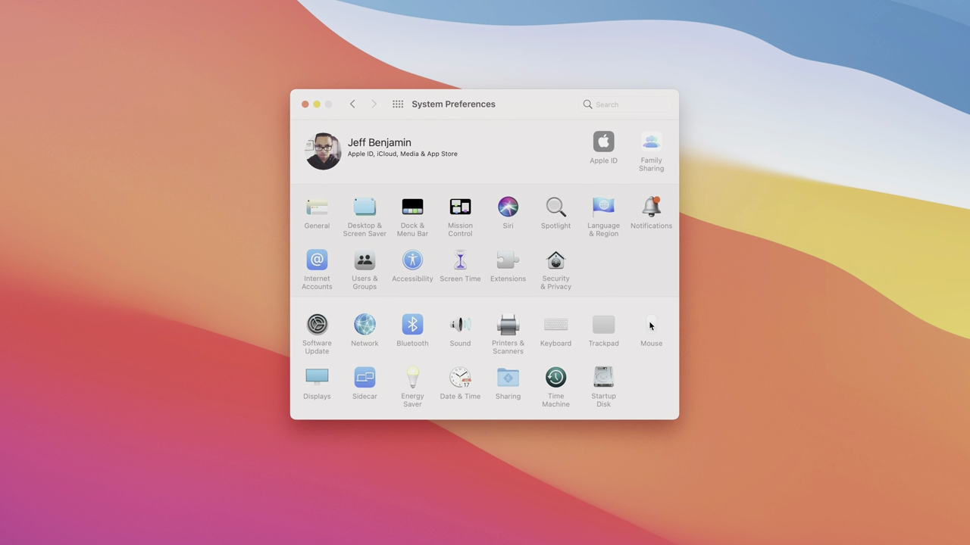
# - Open the Mouse preferences and raise the mouse tracking speed close to the fast end
pyautogui.click(650, 324)
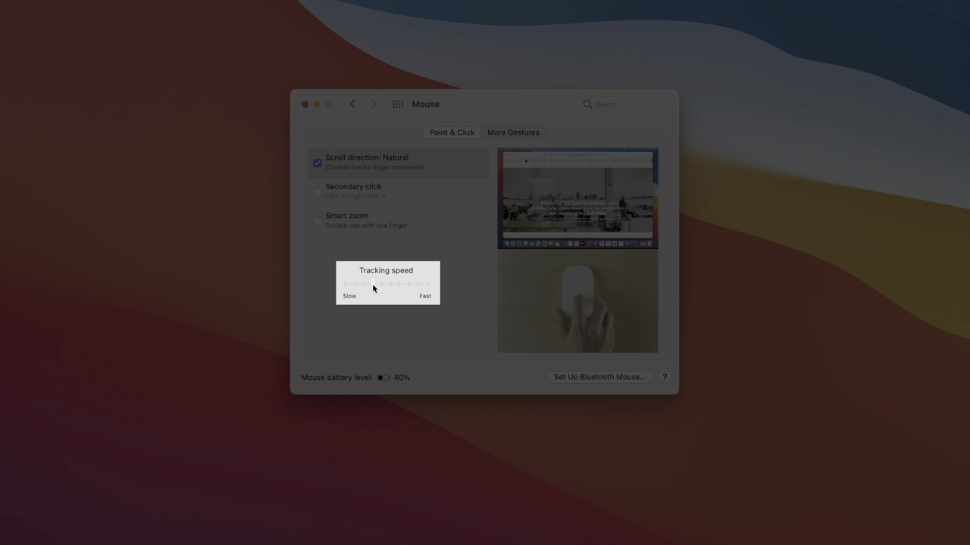
pyautogui.moveTo(372, 285); pyautogui.dragTo(419, 286)
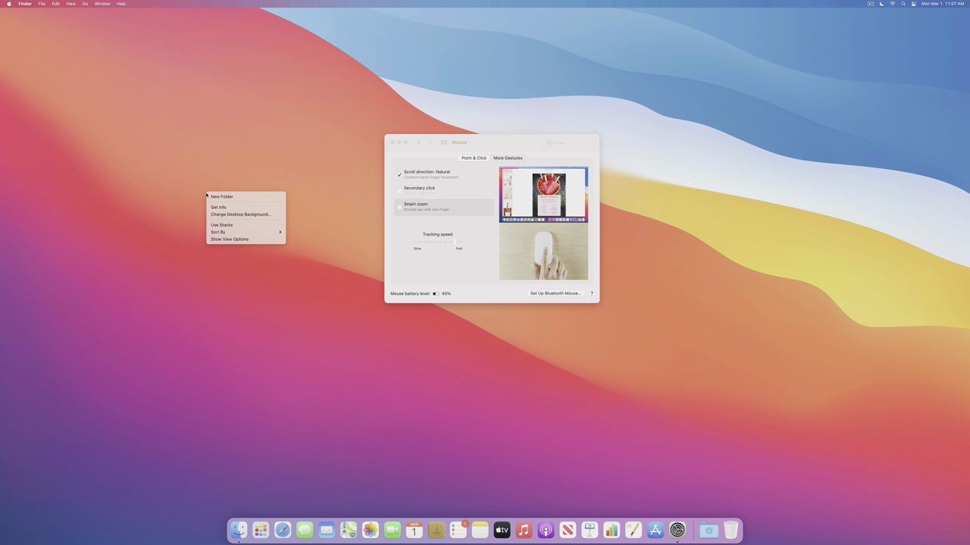
# - Bring up the desktop's context menu and dismiss it without choosing anything
pyautogui.click(203, 193)
pyautogui.rightClick(203, 193)
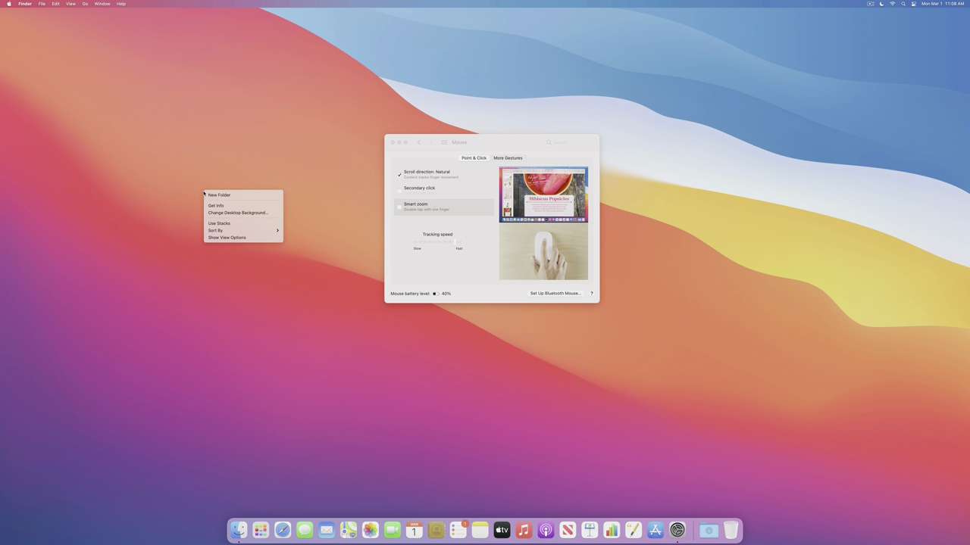
pyautogui.click(219, 167)
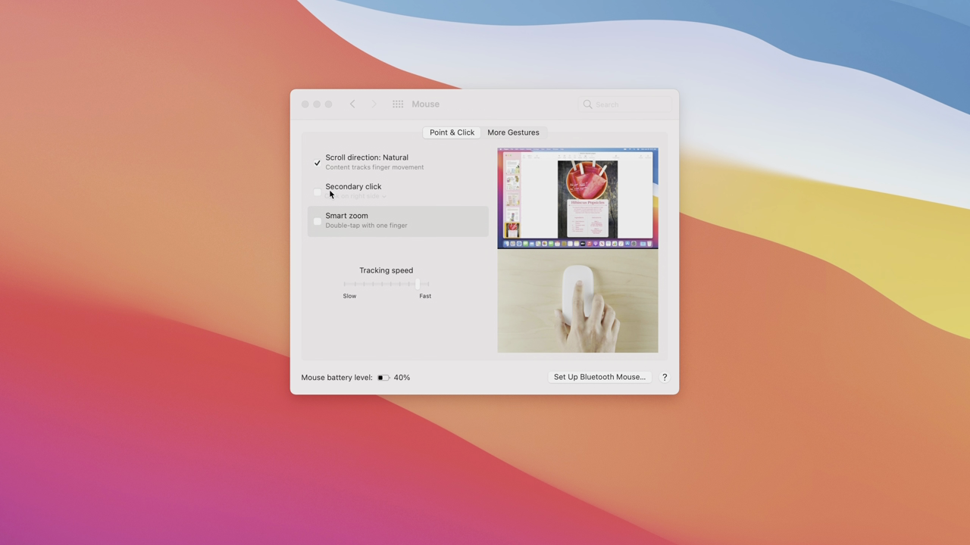
# - Enable Secondary click on the mouse's right side and test it by opening and dismissing the desktop's context menu
pyautogui.click(303, 186)
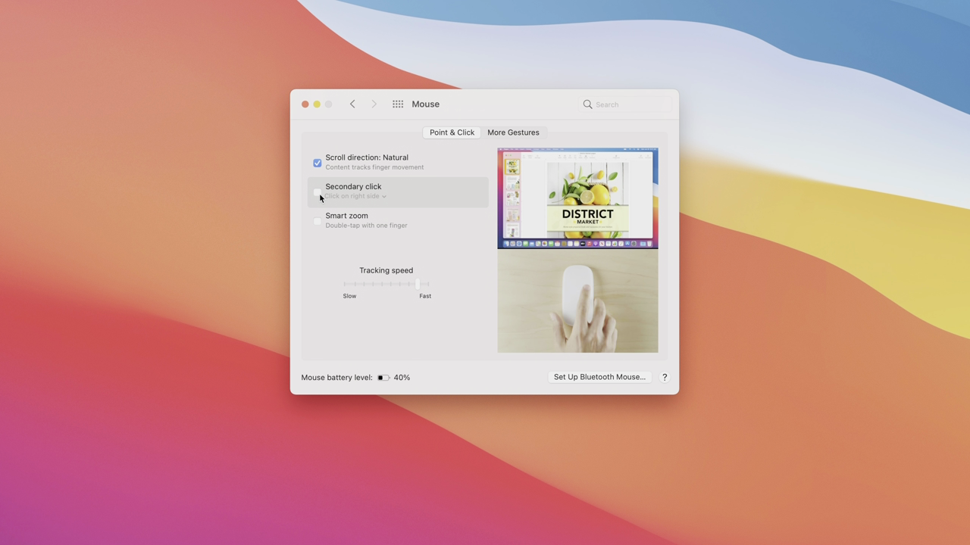
pyautogui.click(317, 194)
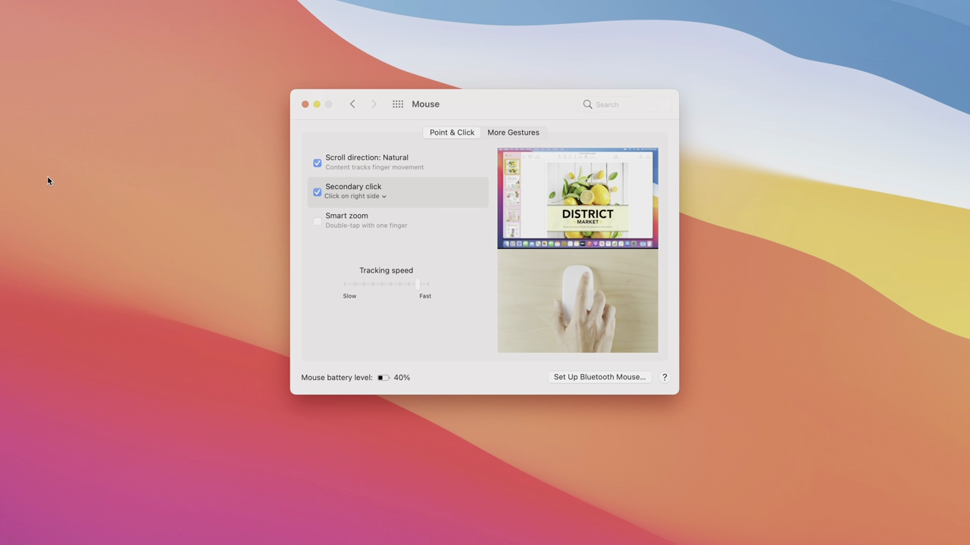
pyautogui.rightClick(48, 179)
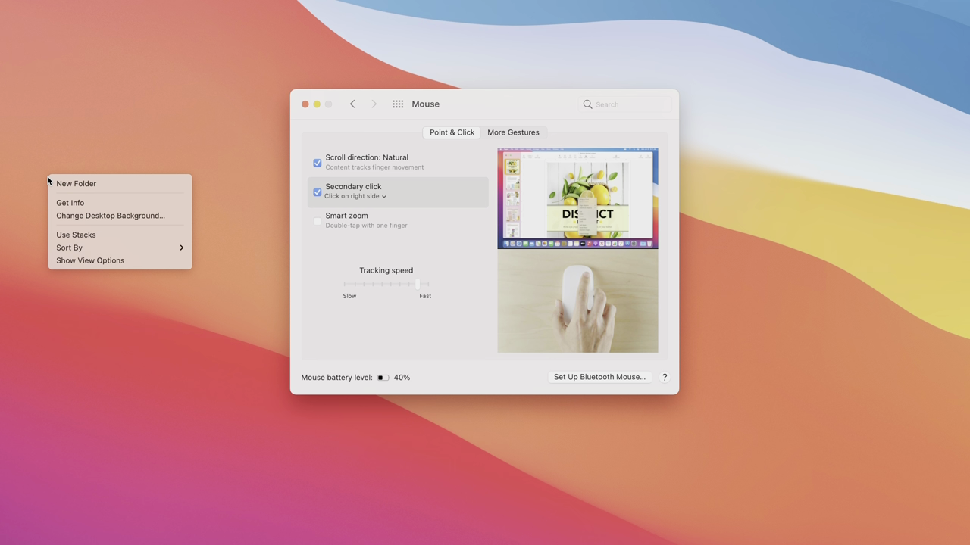
pyautogui.click(81, 128)
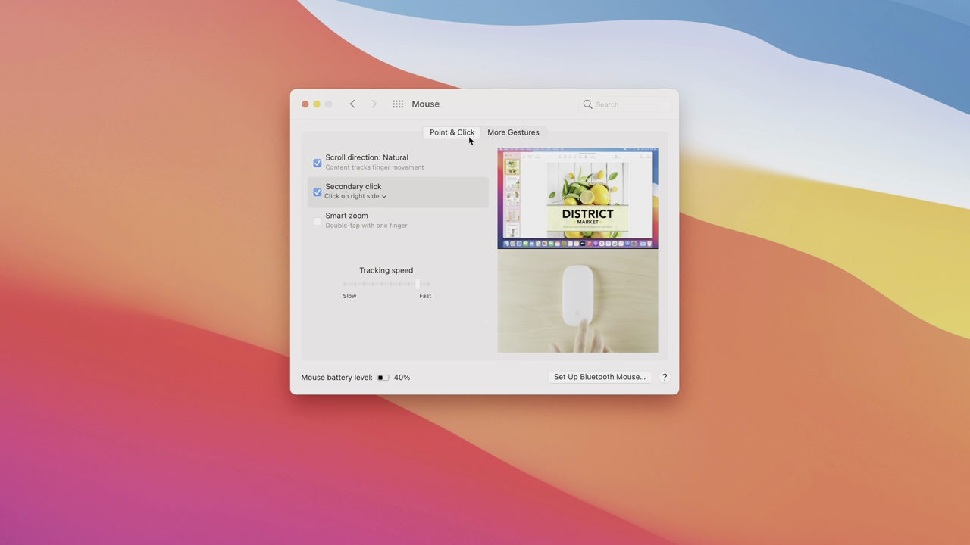
# - Show the Mouse preferences' additional gestures, switch to Safari and go back to the previous page
pyautogui.click(509, 135)
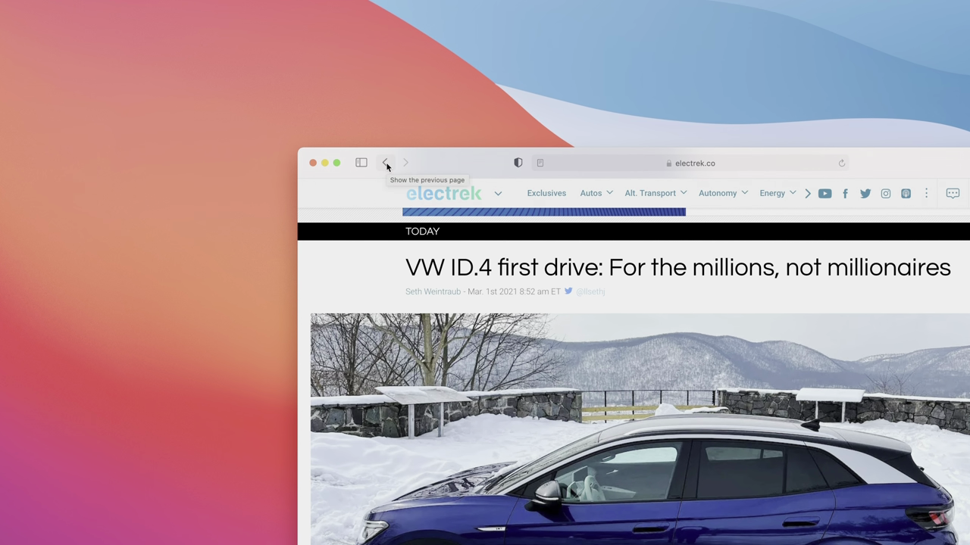
pyautogui.click(385, 162)
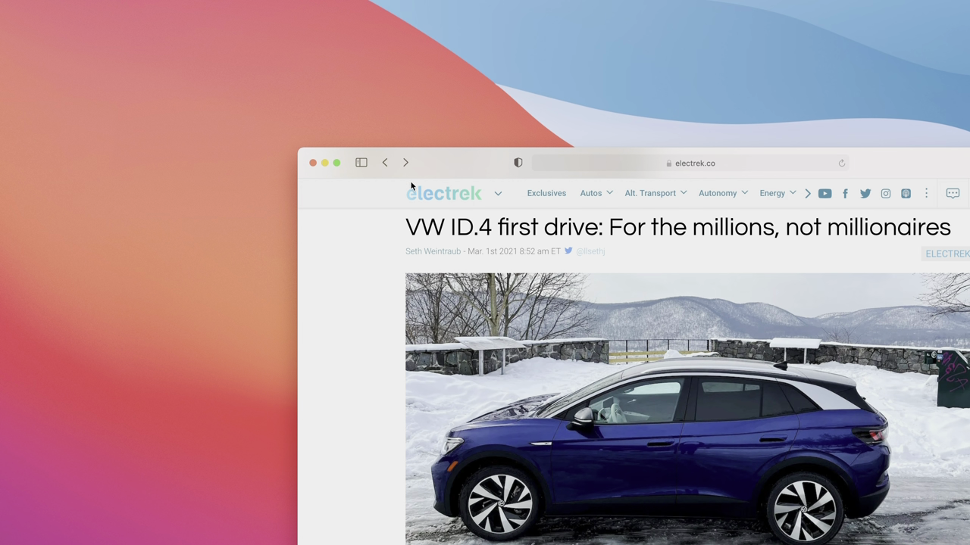
# - Go forward to the VW ID.4 article in Safari, look it over and minimize the window
pyautogui.click(407, 163)
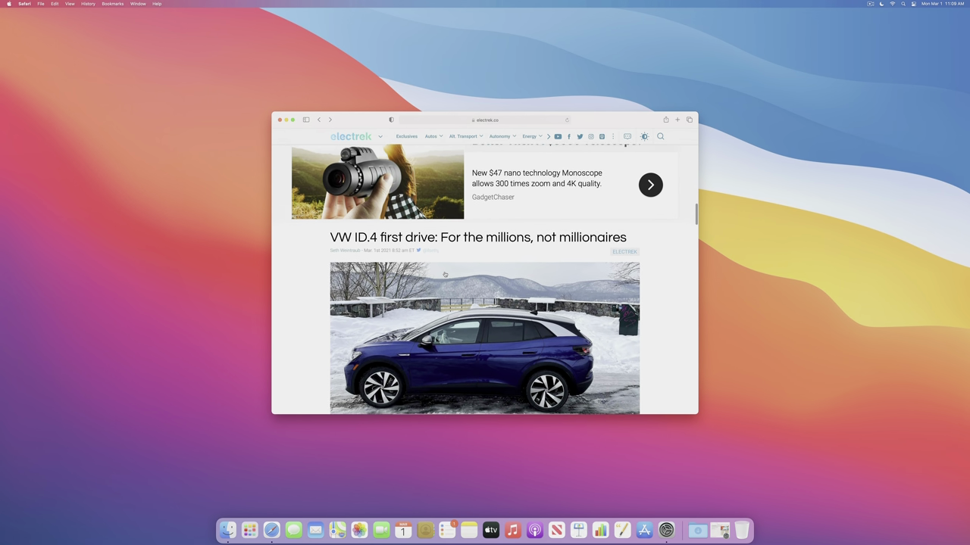
pyautogui.scroll(-2, 447, 271)
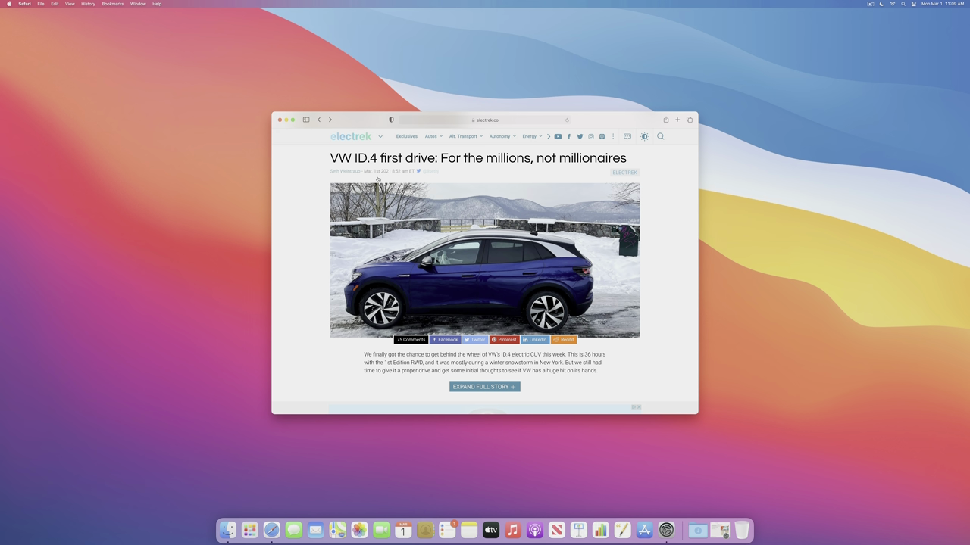
pyautogui.click(286, 120)
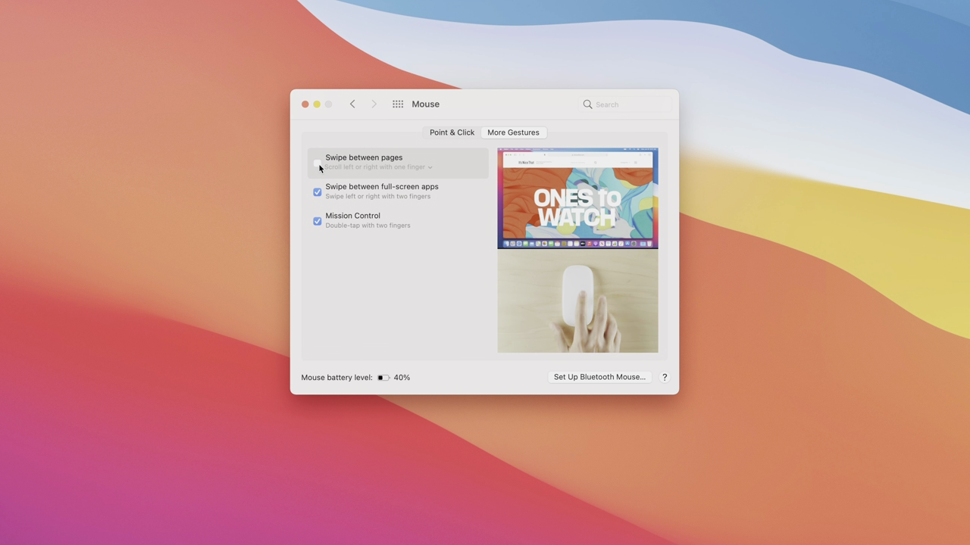
# - Enable Swipe between pages for the mouse and test it by swiping between the electrek.co pages in Safari
pyautogui.click(318, 165)
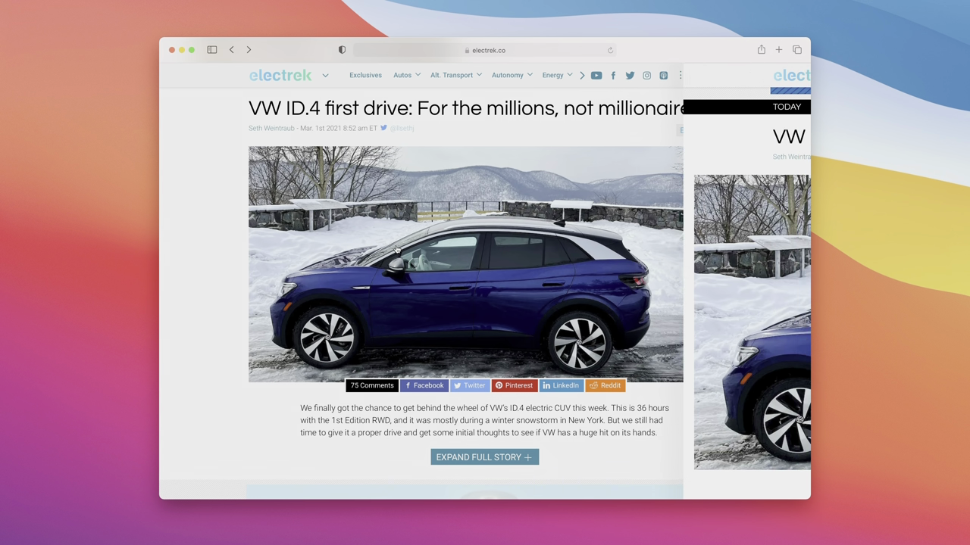
pyautogui.scroll(5, 456, 286)
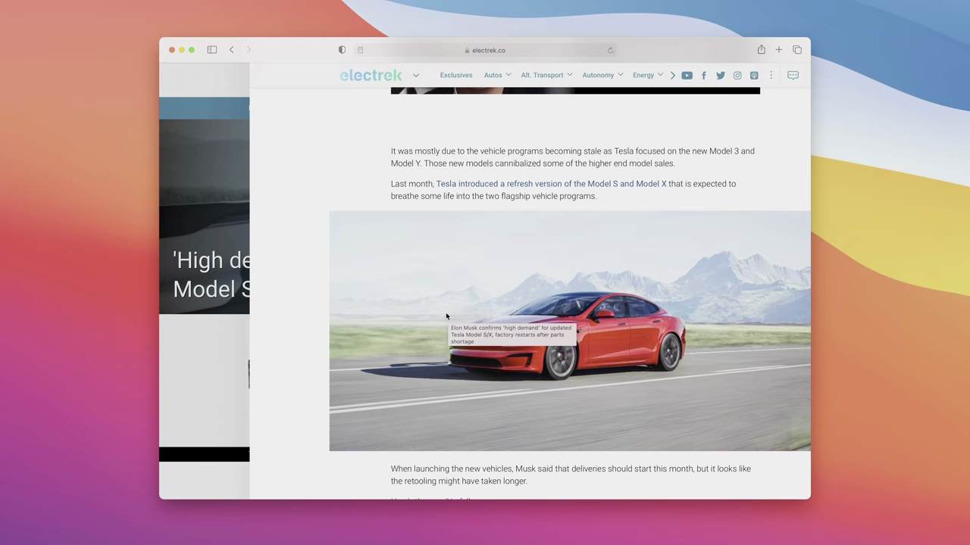
pyautogui.hscroll(-3, 446, 315)
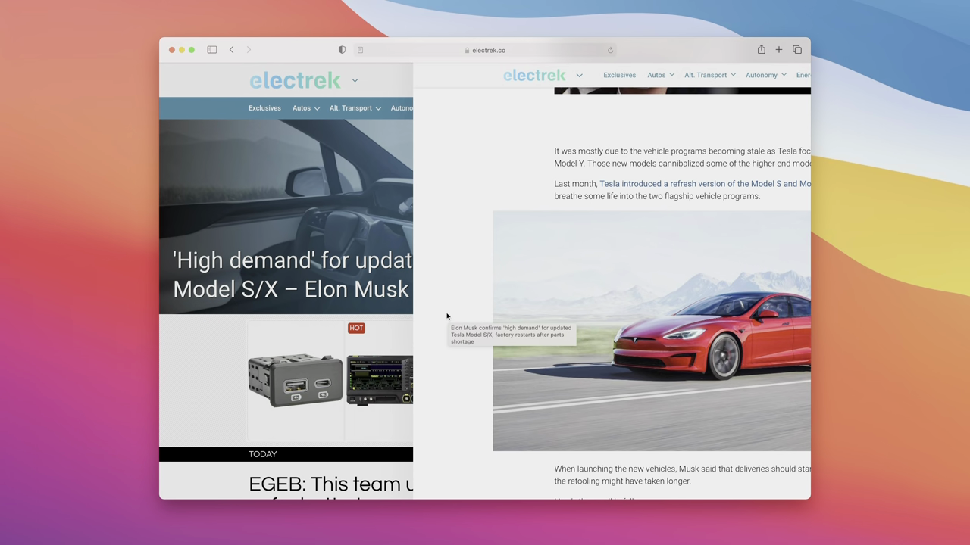
pyautogui.scroll(-5, 236, 372)
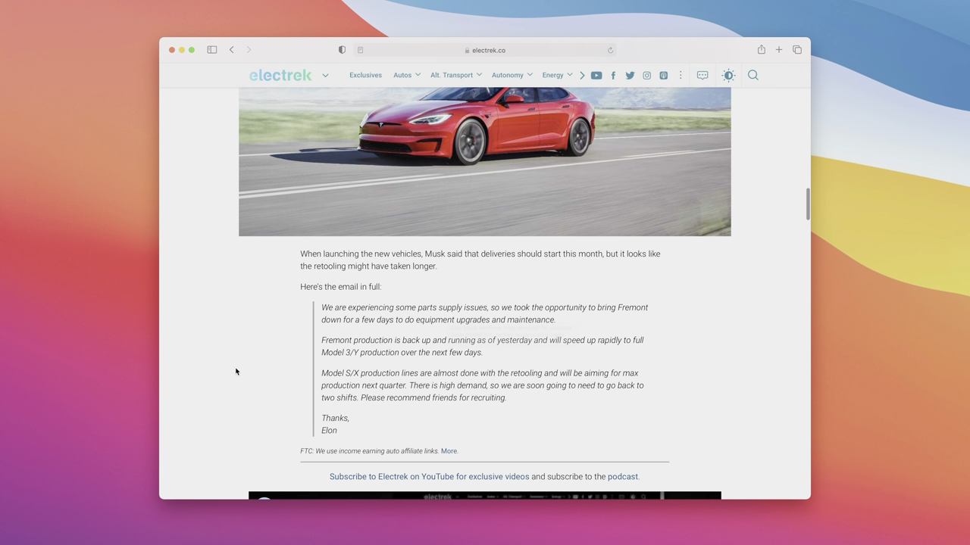
pyautogui.hscroll(-10, 242, 364)
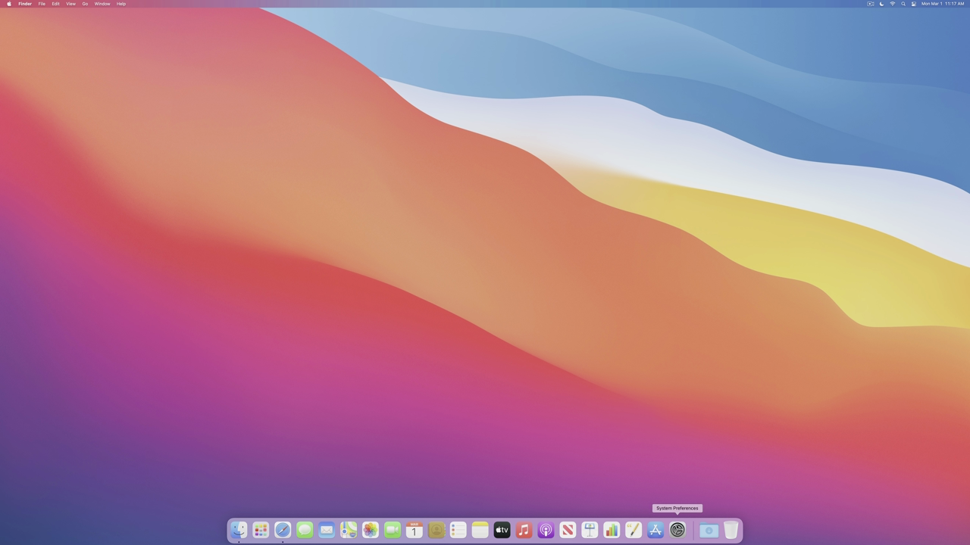
# - Enable using the Apple Watch to unlock apps and the Mac in Security & Privacy, authorizing the change with the account password
pyautogui.click(678, 531)
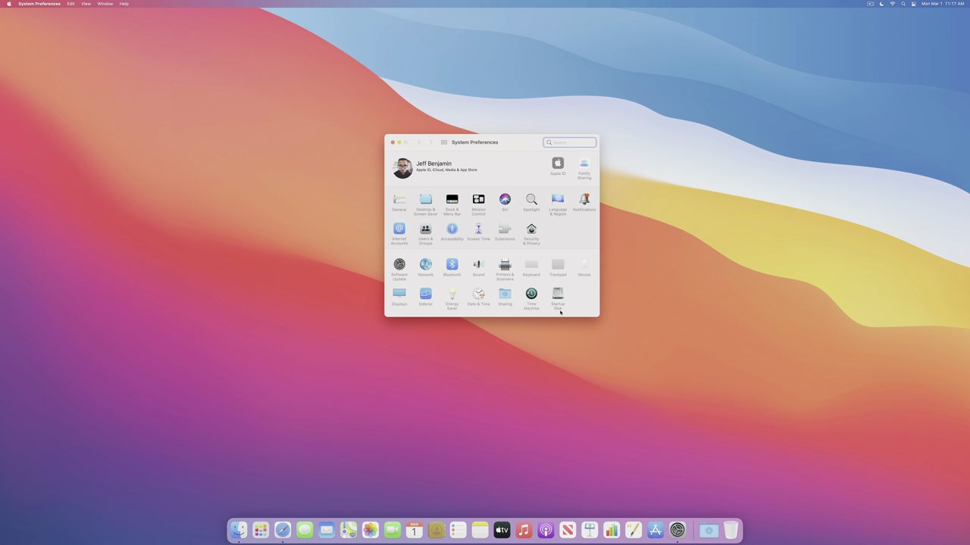
pyautogui.click(532, 235)
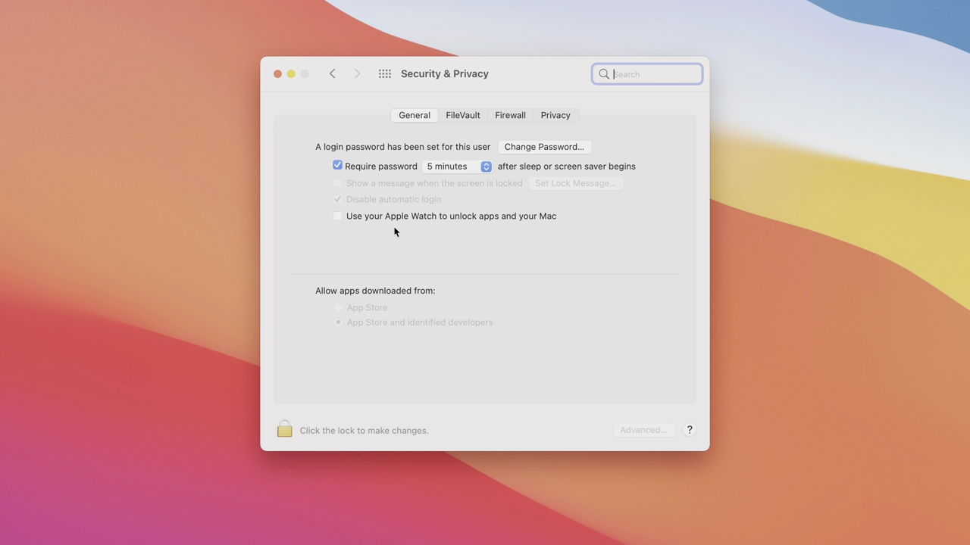
pyautogui.click(337, 216)
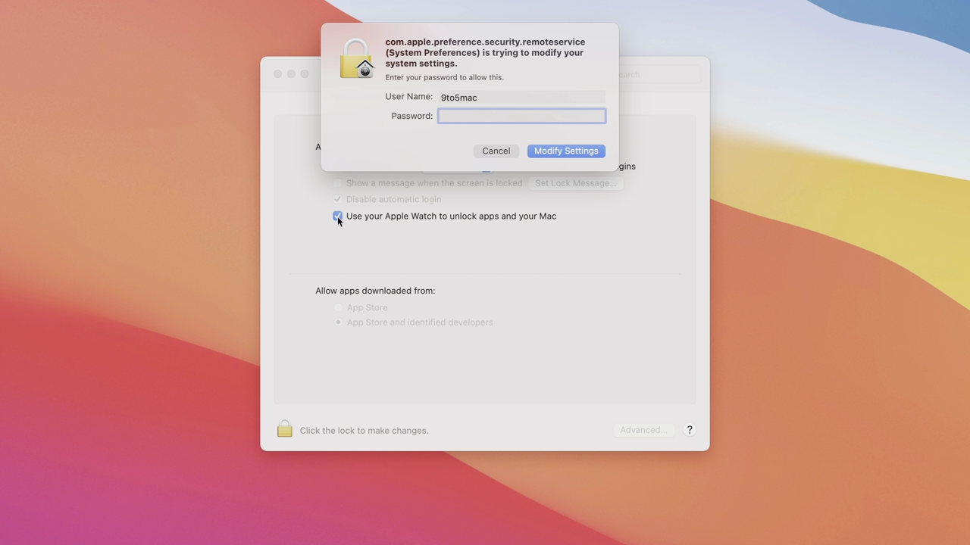
pyautogui.write('•••••••••')
pyautogui.click(540, 150)
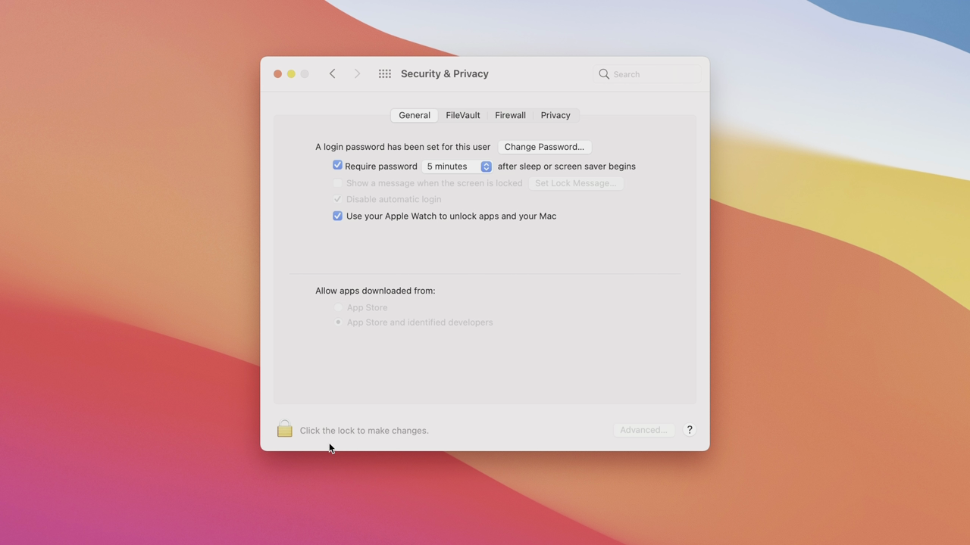
# - Unlock the Security & Privacy settings for changes and lock them again
pyautogui.click(285, 430)
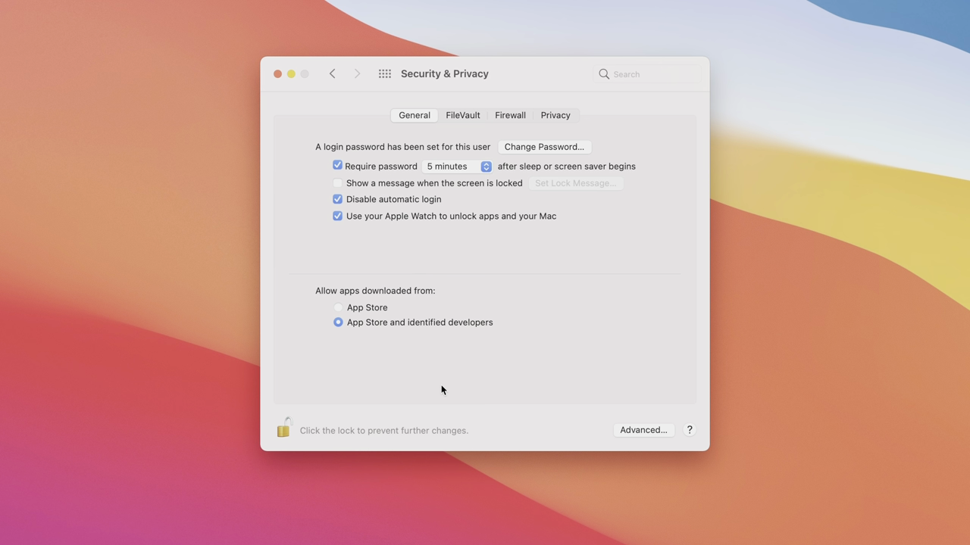
pyautogui.click(285, 428)
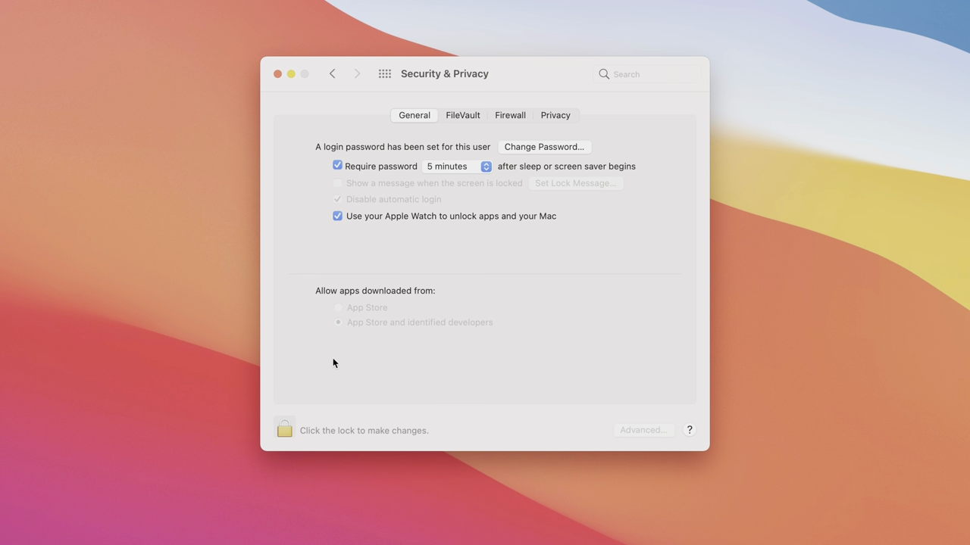
# - Open Mission Control's Hot Corners and assign Desktop to the lower-left screen corner and Launchpad to the upper-left corner
pyautogui.click(385, 75)
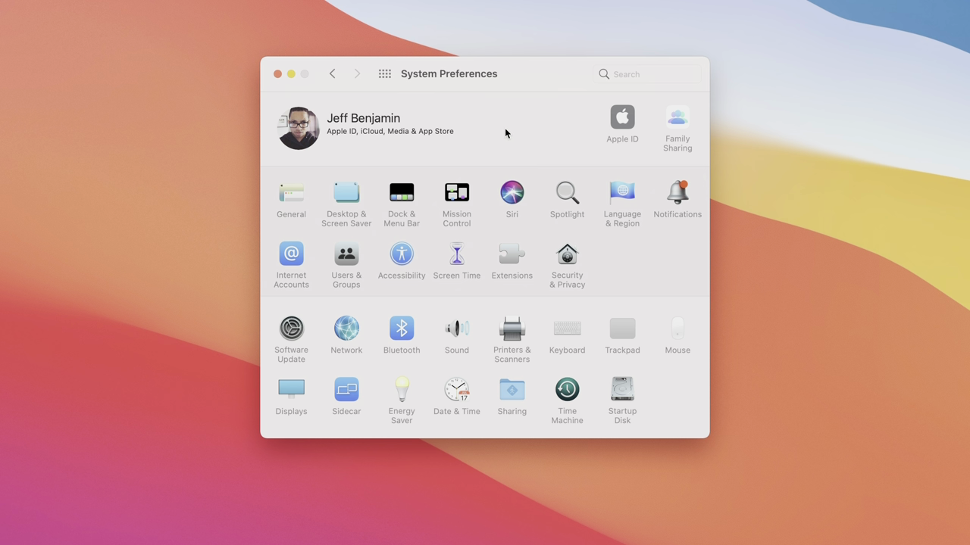
pyautogui.click(459, 201)
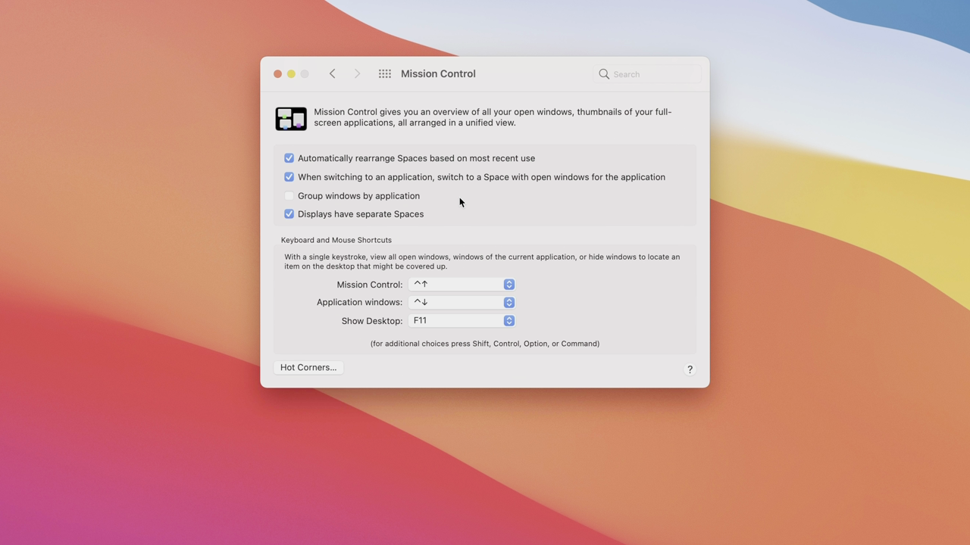
pyautogui.click(302, 369)
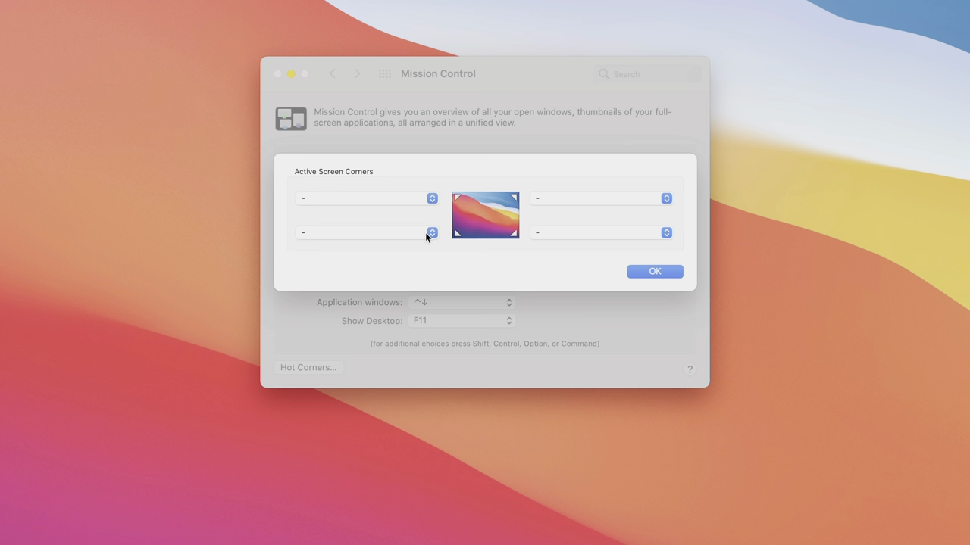
pyautogui.click(426, 234)
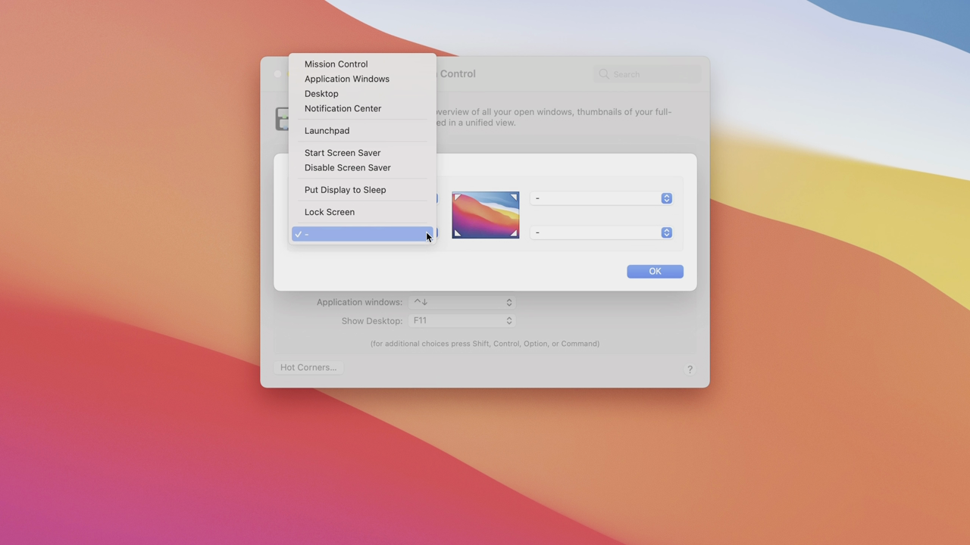
pyautogui.click(384, 94)
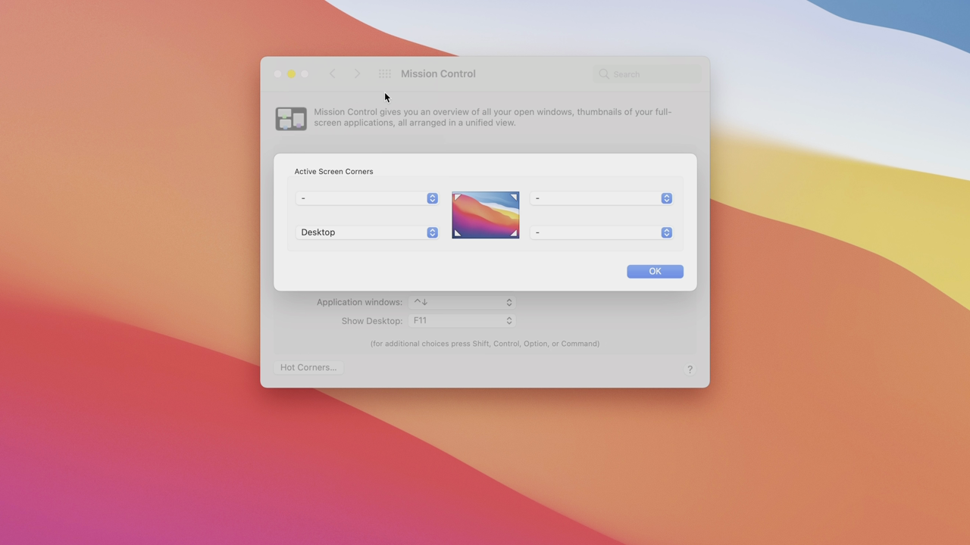
pyautogui.click(387, 201)
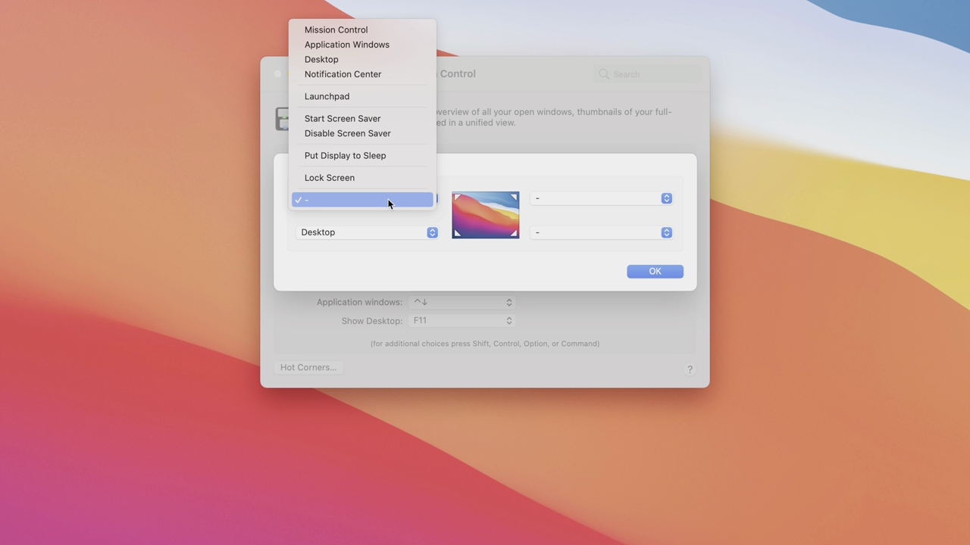
pyautogui.click(394, 102)
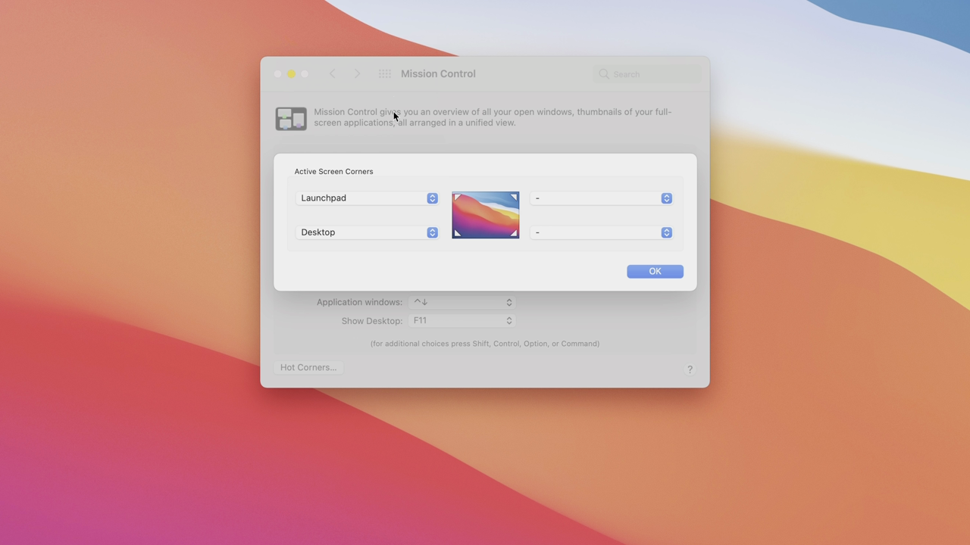
# - Assign Mission Control to the upper-right screen corner and Put Display to Sleep to the lower-right corner, then accept the hot corners
pyautogui.click(594, 199)
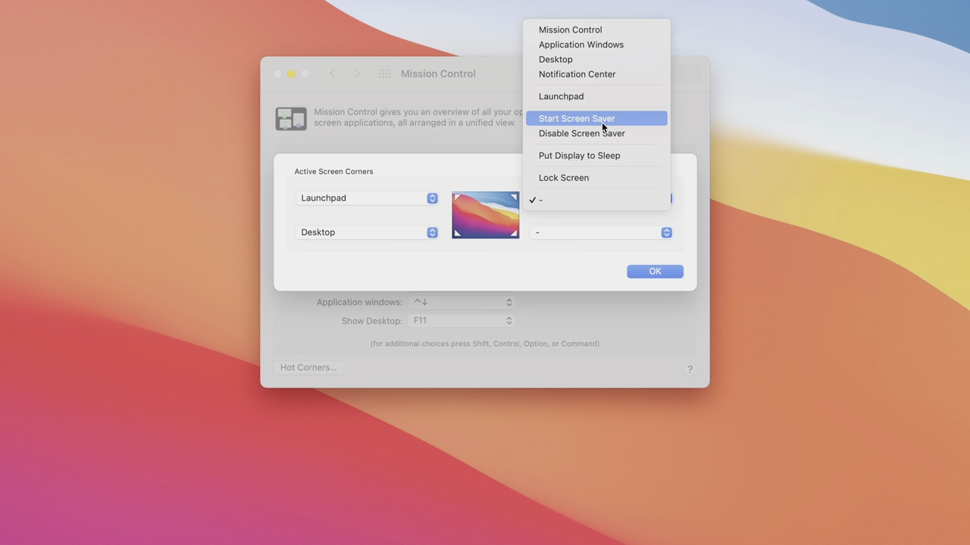
pyautogui.click(616, 31)
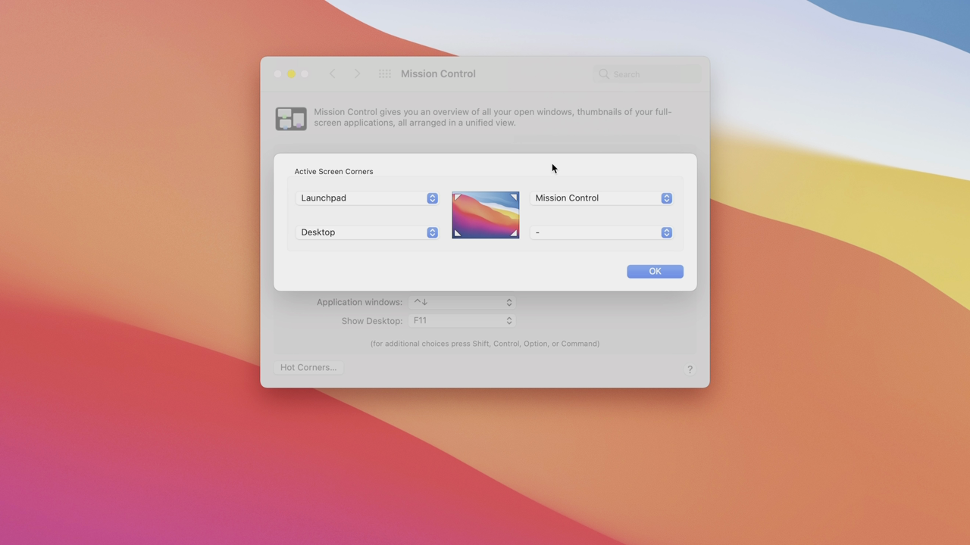
pyautogui.click(579, 232)
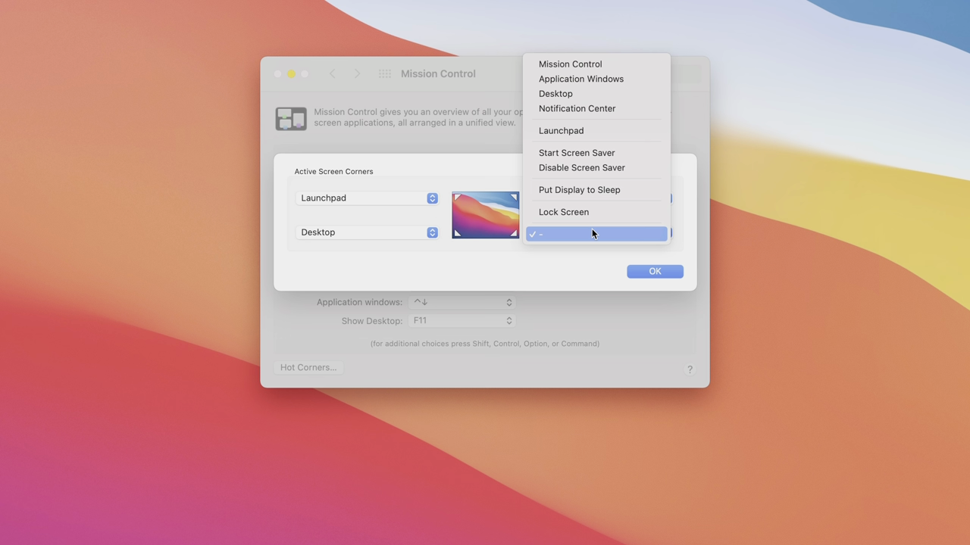
pyautogui.click(633, 189)
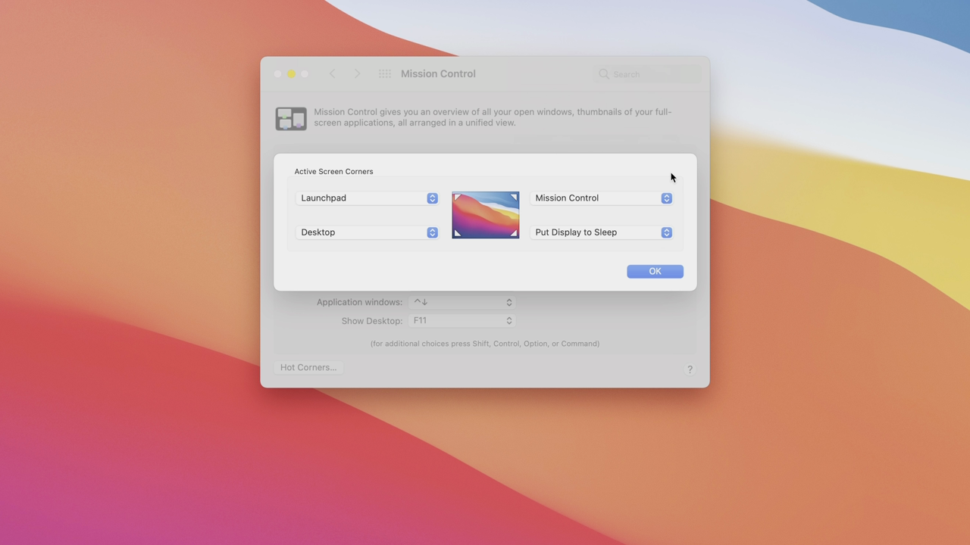
pyautogui.click(661, 271)
# - Test the lower-left hot corner by revealing the desktop and bringing the Safari window back
pyautogui.hotkey('ctrl', 'Left')
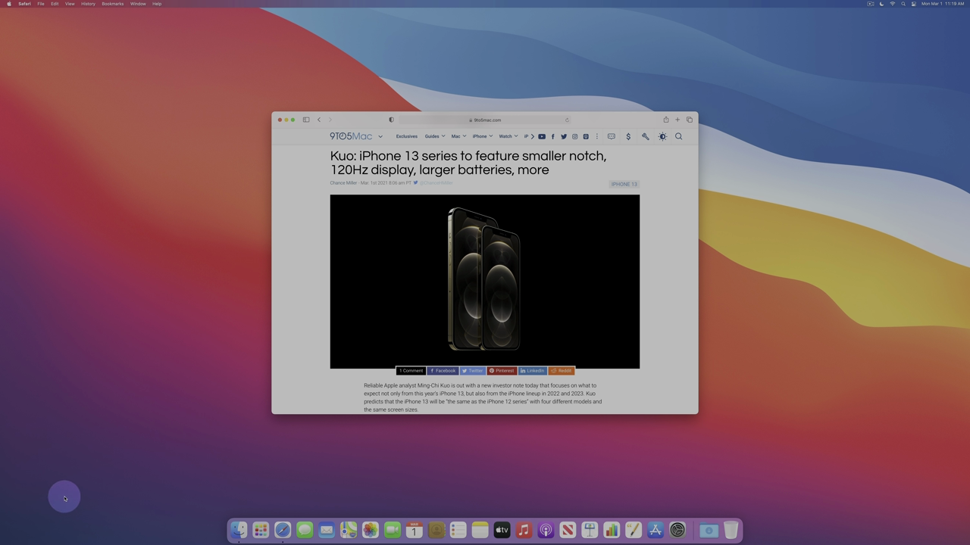
pyautogui.moveTo(6, 542)
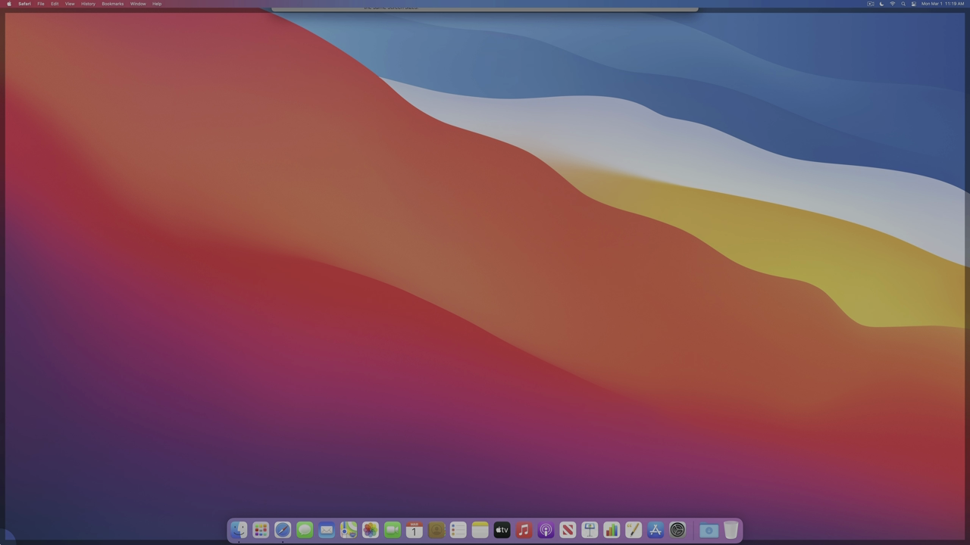
pyautogui.click(73, 463)
pyautogui.moveTo(6, 540)
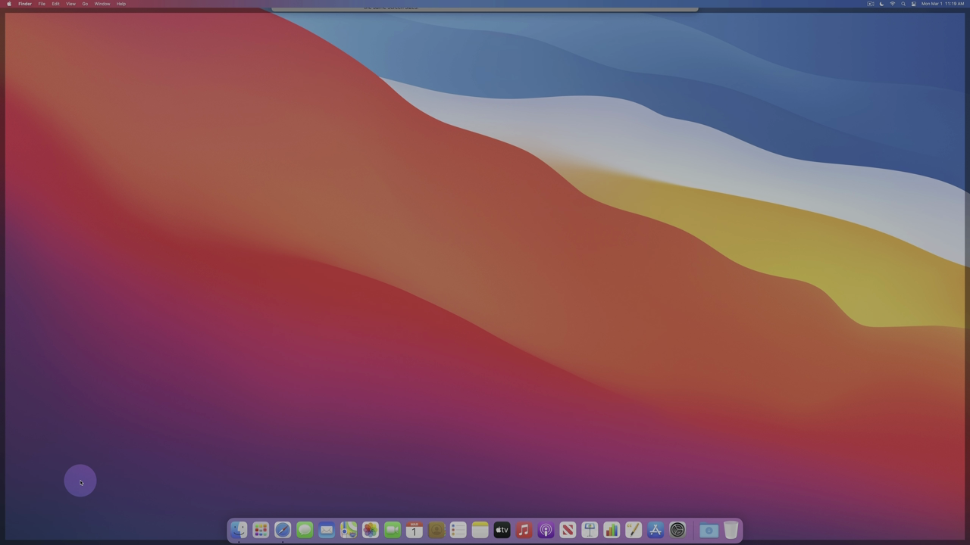
pyautogui.click(175, 422)
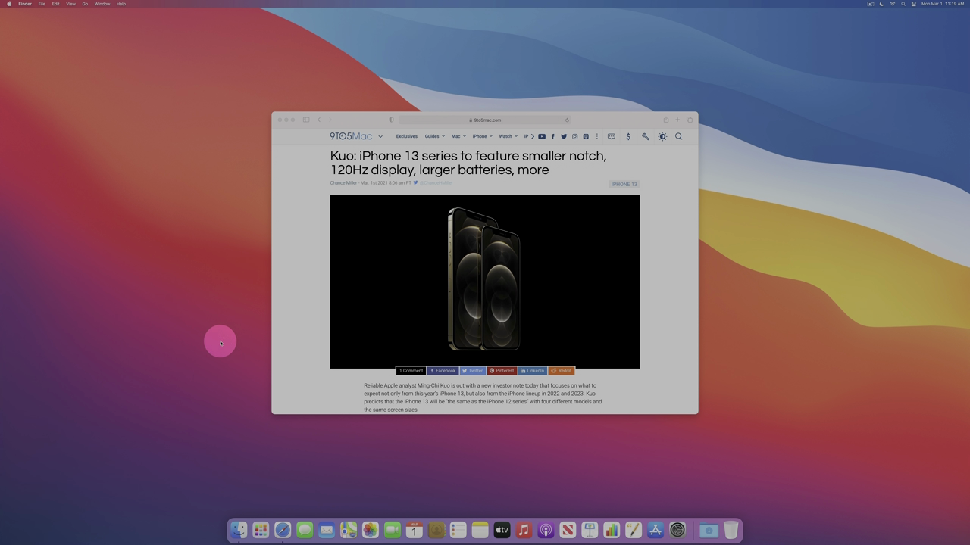
pyautogui.press('super+Tab')
# - Test the upper-left hot corner by opening Launchpad and closing it again twice
pyautogui.press('F4')
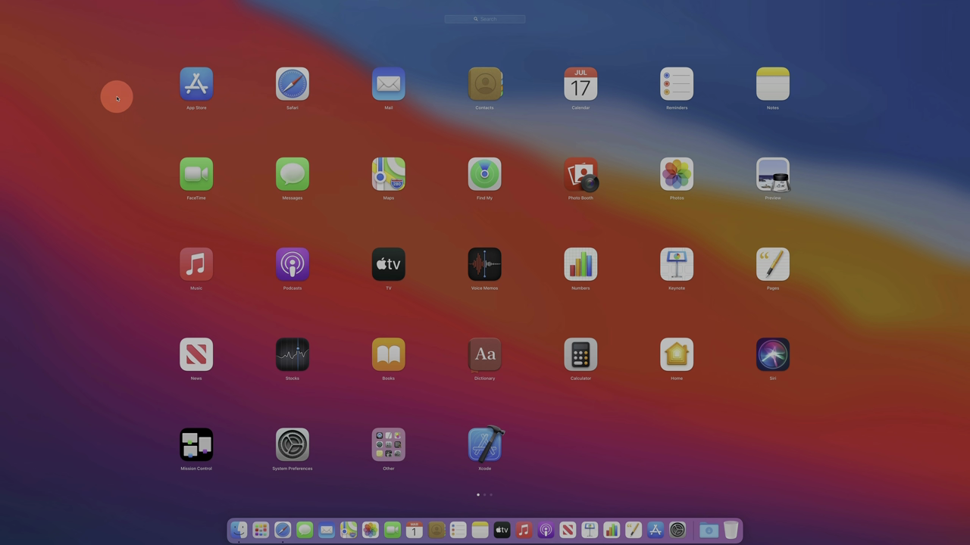
pyautogui.click(89, 69)
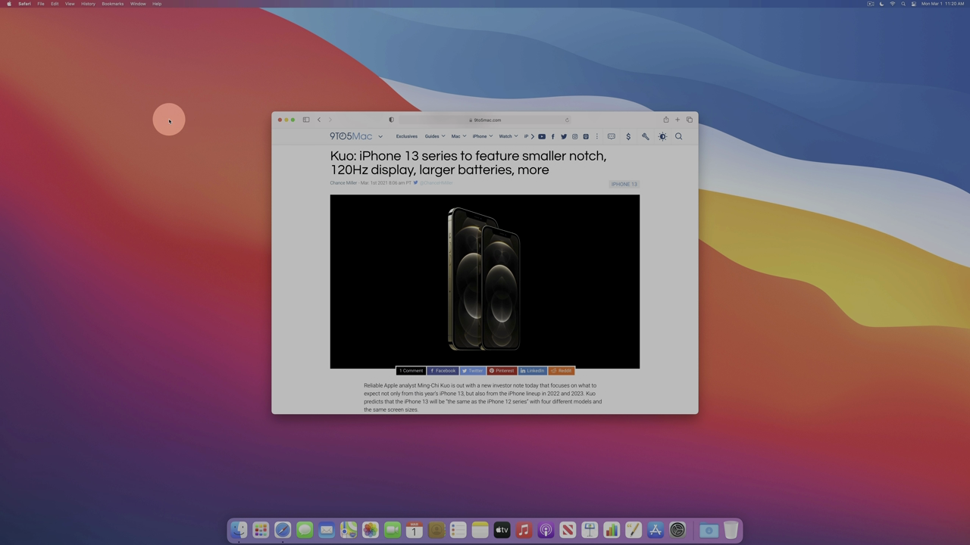
pyautogui.press('F4')
pyautogui.click(123, 66)
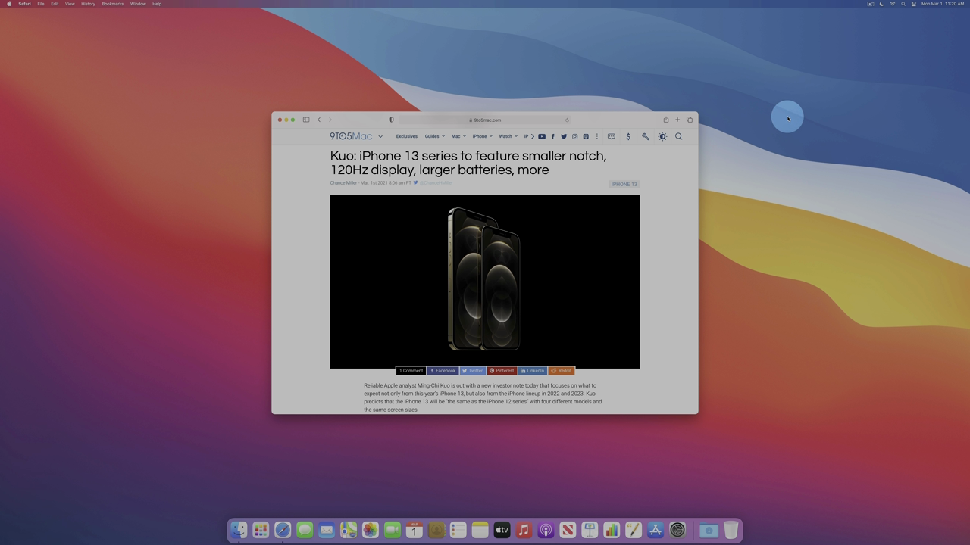
# - Open Mission Control from the upper-right hot corner, add a second desktop, try to move the first one after it and exit
pyautogui.moveTo(967, 2)
pyautogui.click(874, 83)
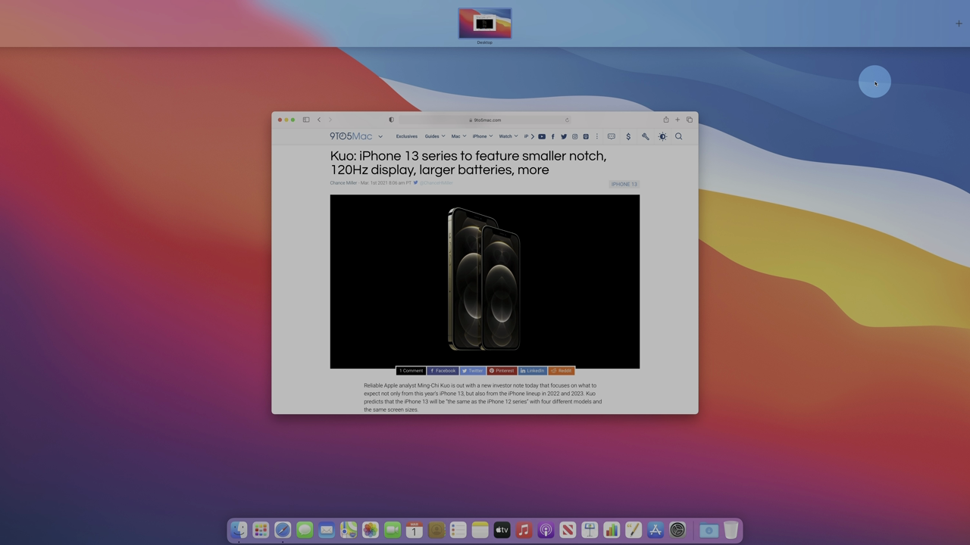
pyautogui.click(956, 24)
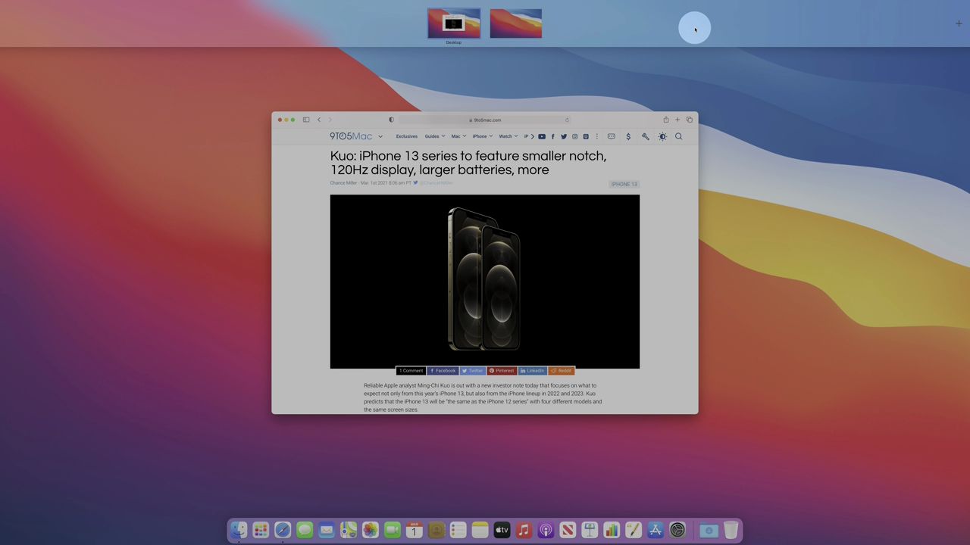
pyautogui.moveTo(460, 29); pyautogui.dragTo(568, 31)
pyautogui.click(561, 70)
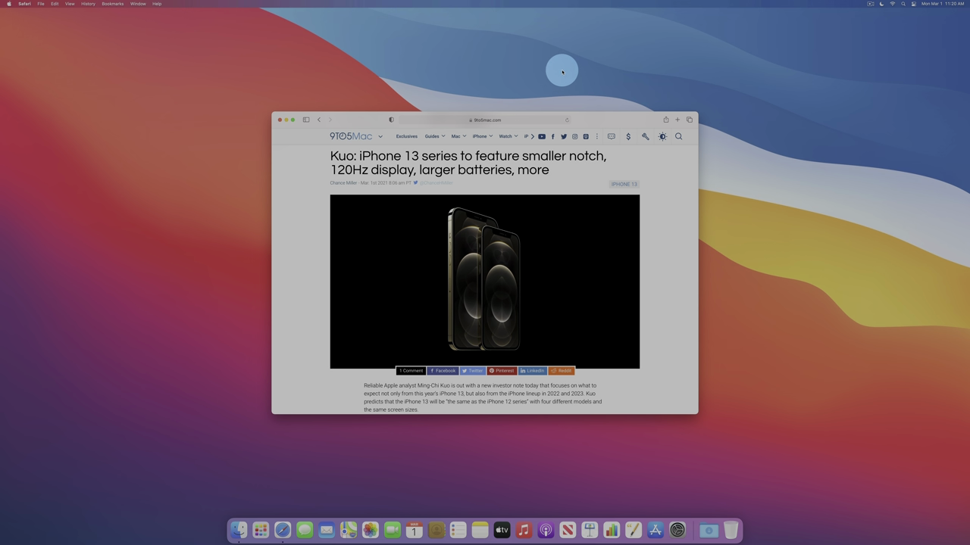
# - Switch to the neighbouring desktop and return to the one with the Safari window
pyautogui.hotkey('ctrl', 'Left')
pyautogui.hotkey('ctrl', 'Right')
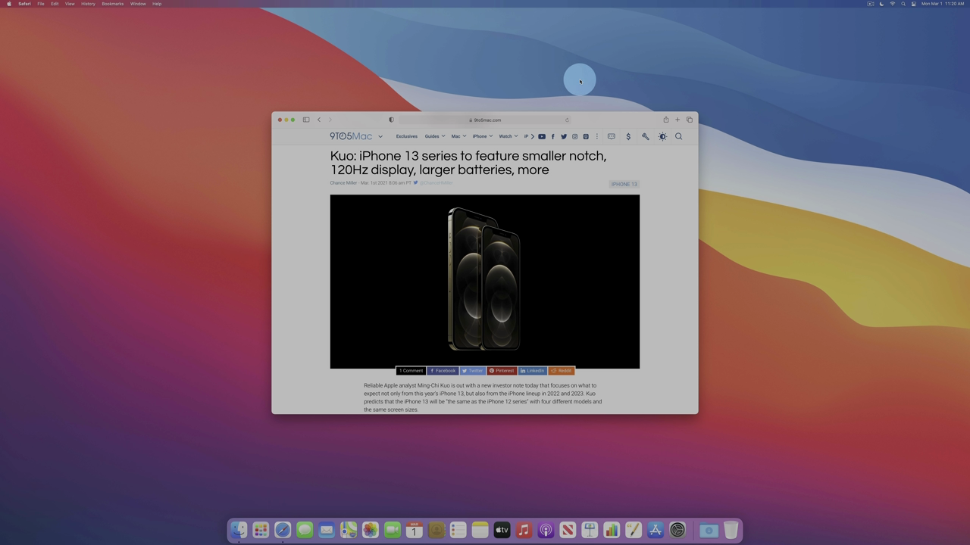
# - In Mission Control, move the Safari desktop ahead of the empty one, then remove the empty desktop and exit
pyautogui.hotkey('ctrl', 'Up')
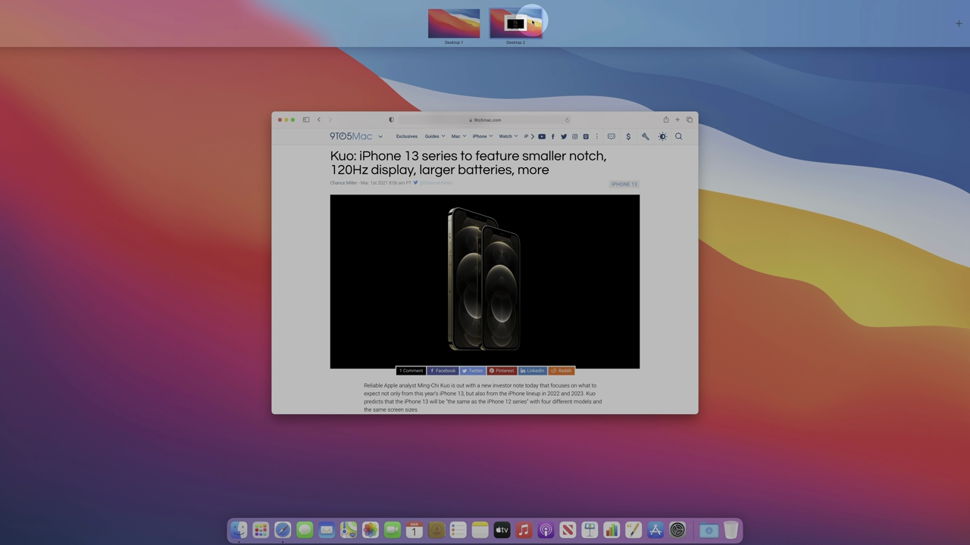
pyautogui.moveTo(523, 23); pyautogui.dragTo(439, 22)
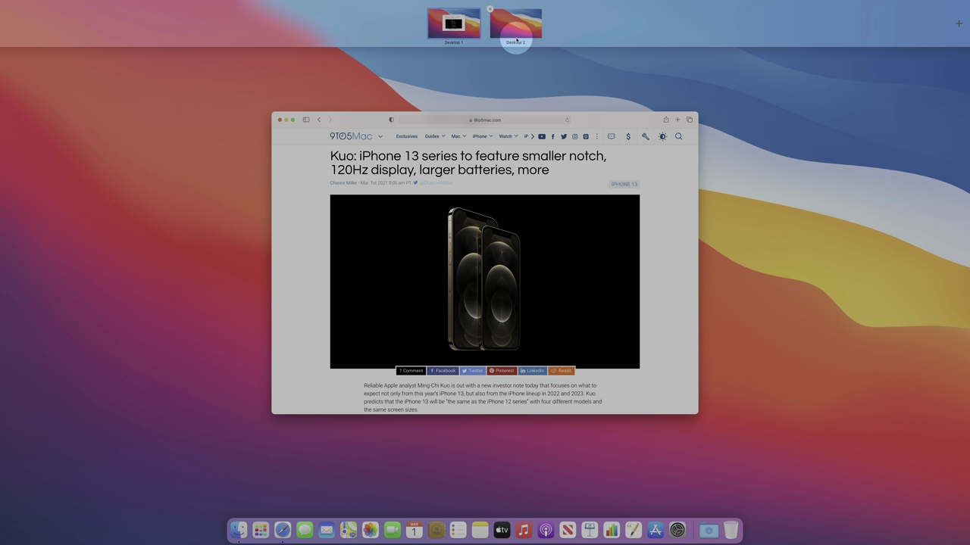
pyautogui.click(490, 12)
pyautogui.click(524, 83)
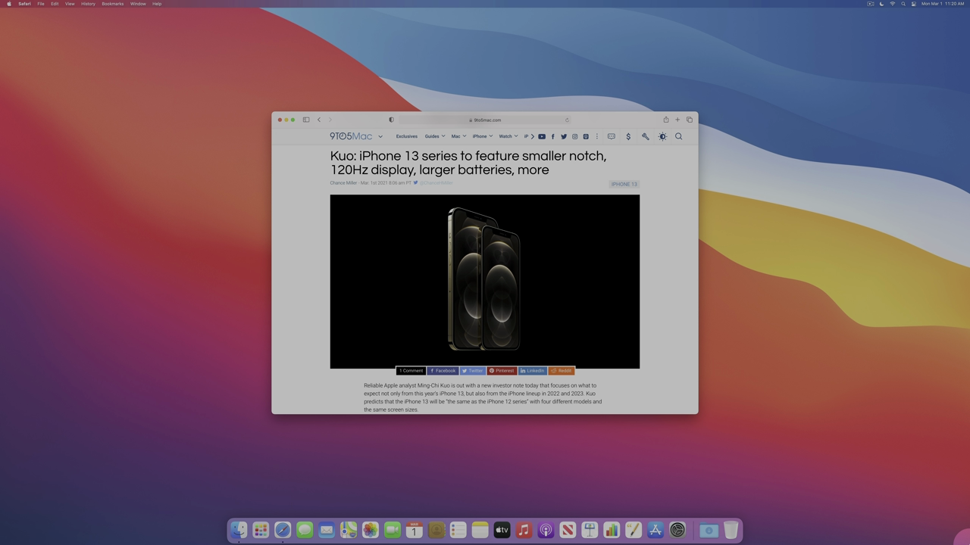
# - Test the lower-right hot corner by putting the display to sleep and waking it again
pyautogui.moveTo(962, 539)
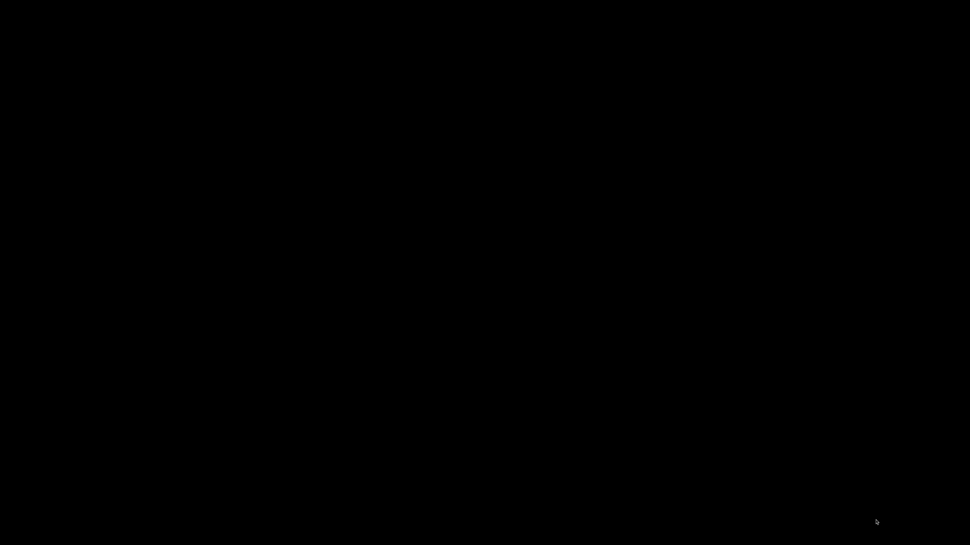
pyautogui.click(821, 469)
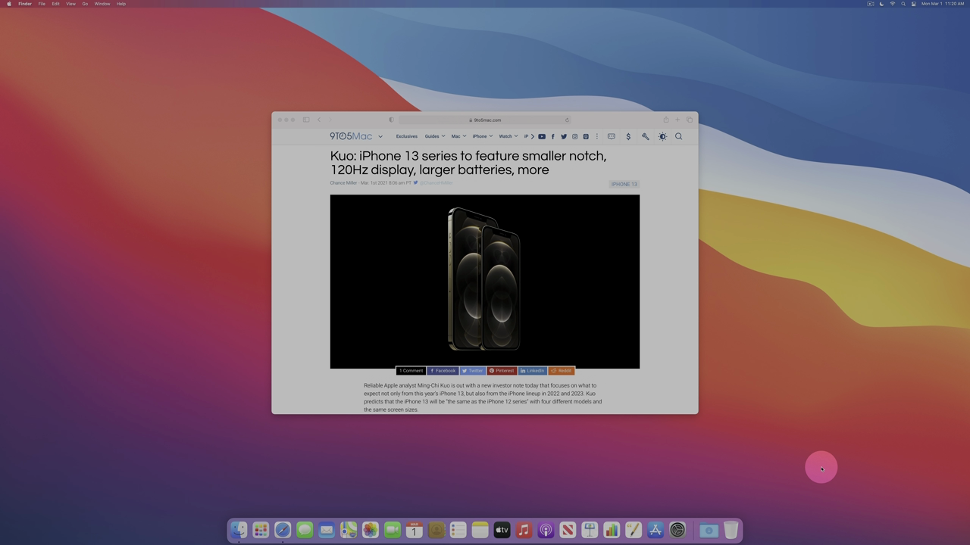
pyautogui.click(663, 171)
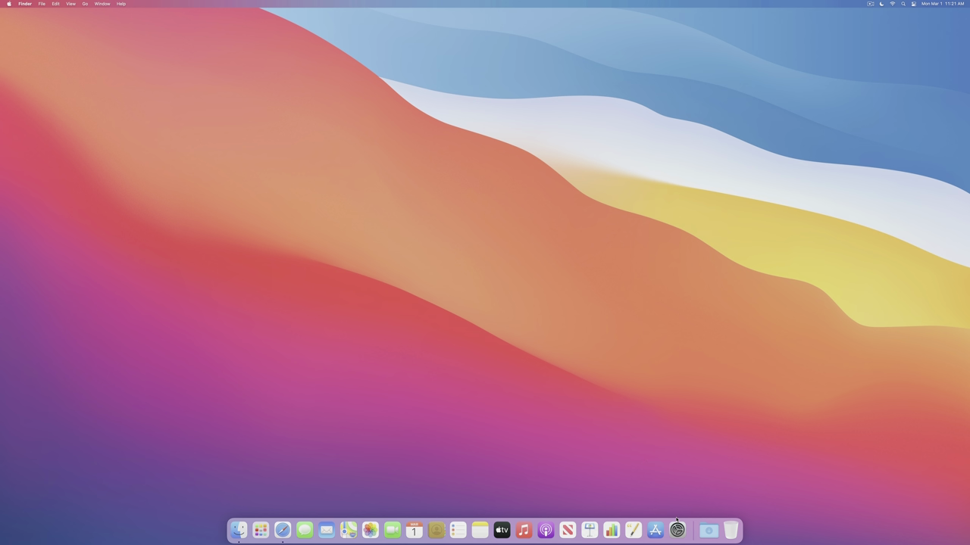
# - Open System Preferences and show the Keyboard shortcuts settings
pyautogui.click(678, 528)
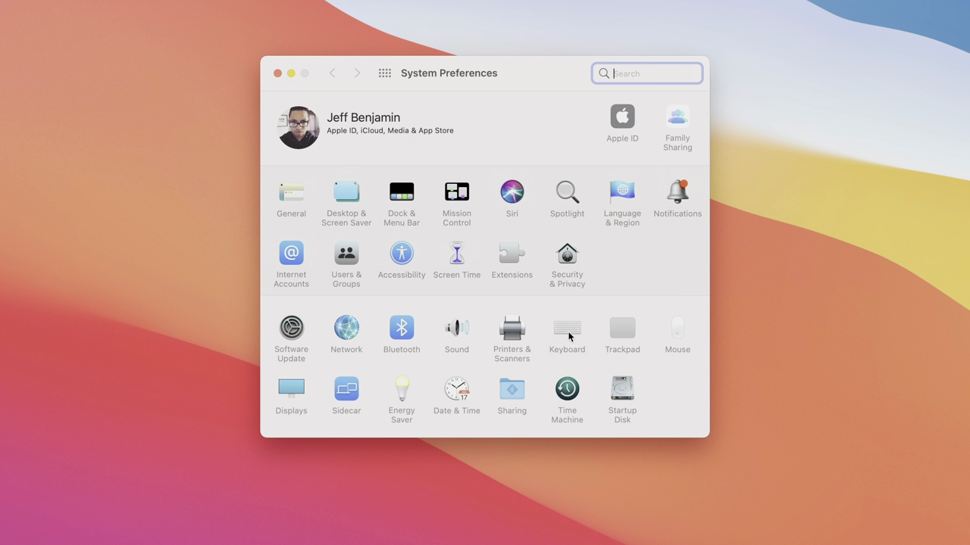
pyautogui.click(531, 265)
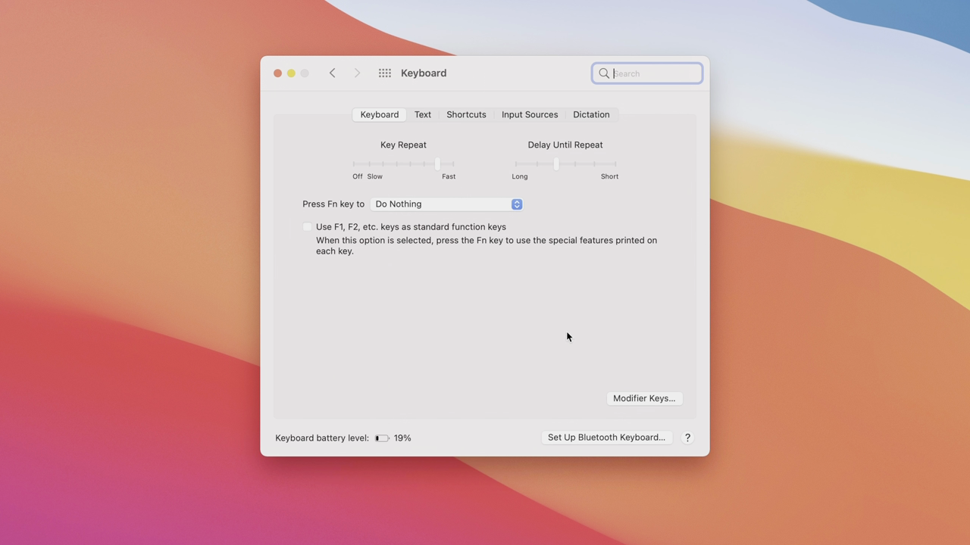
pyautogui.click(476, 116)
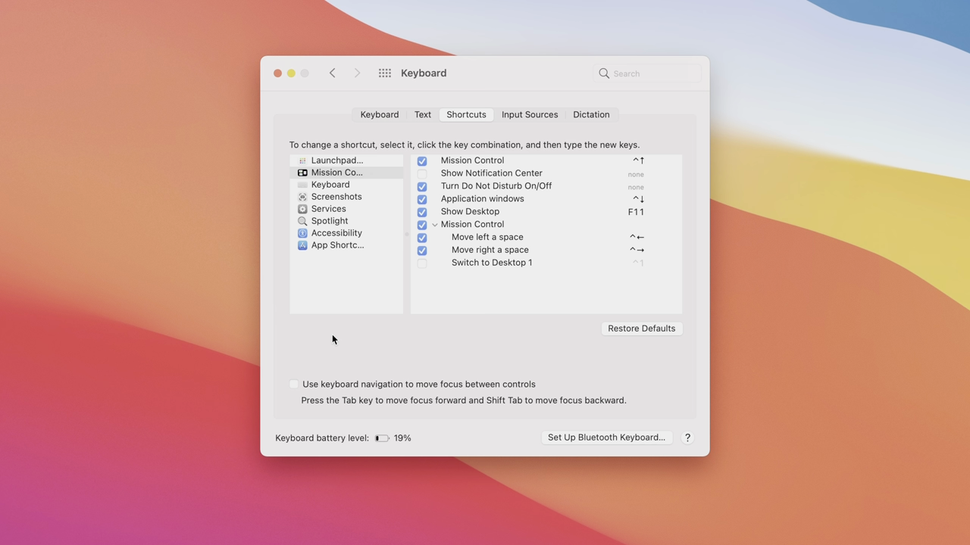
# - Move the keyboard focus through the Shortcuts lists and select the Application windows shortcut under Mission Control
pyautogui.press('Tab')
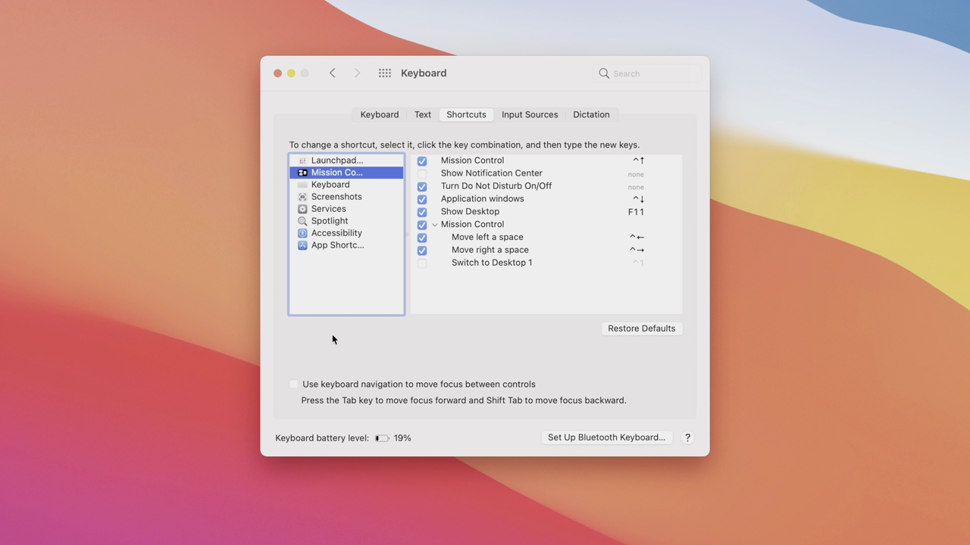
pyautogui.press('Tab')
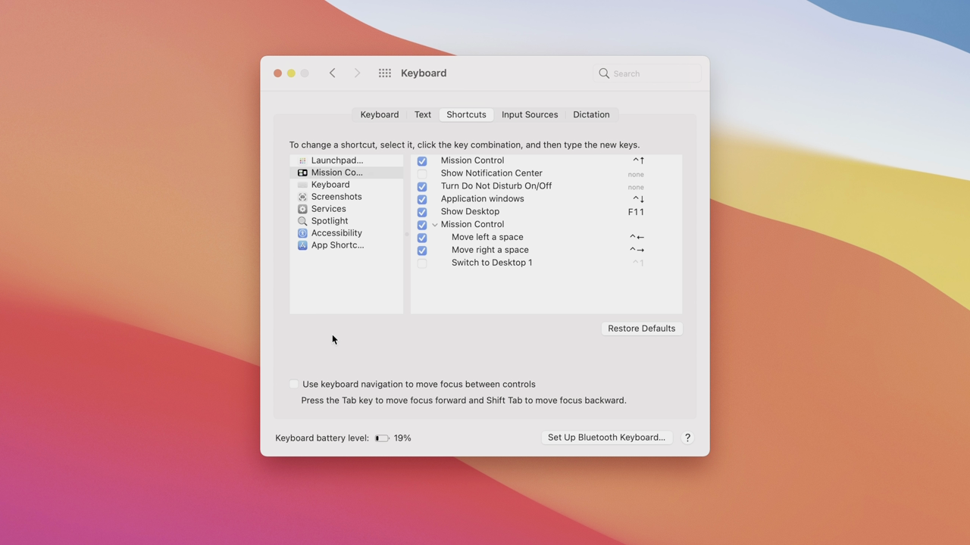
pyautogui.press('Tab')
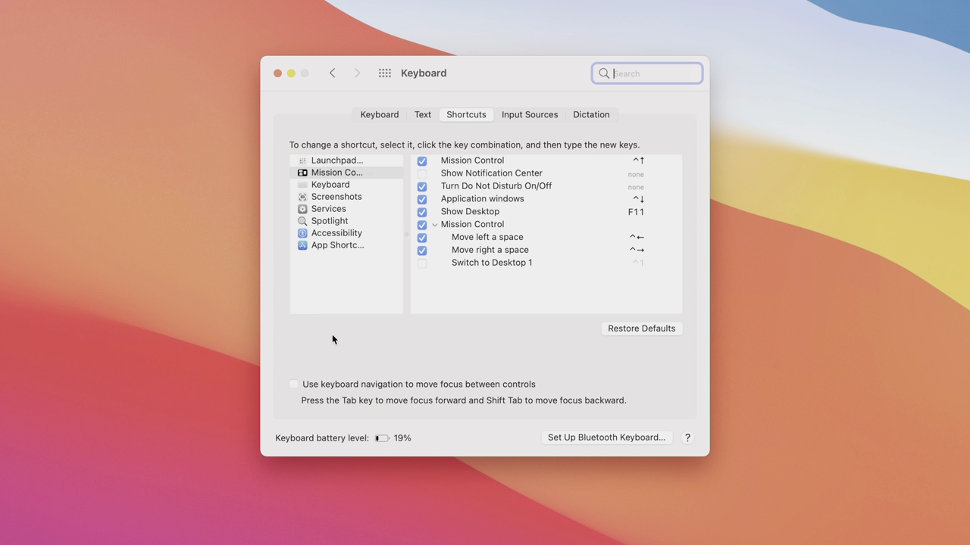
pyautogui.press('Tab')
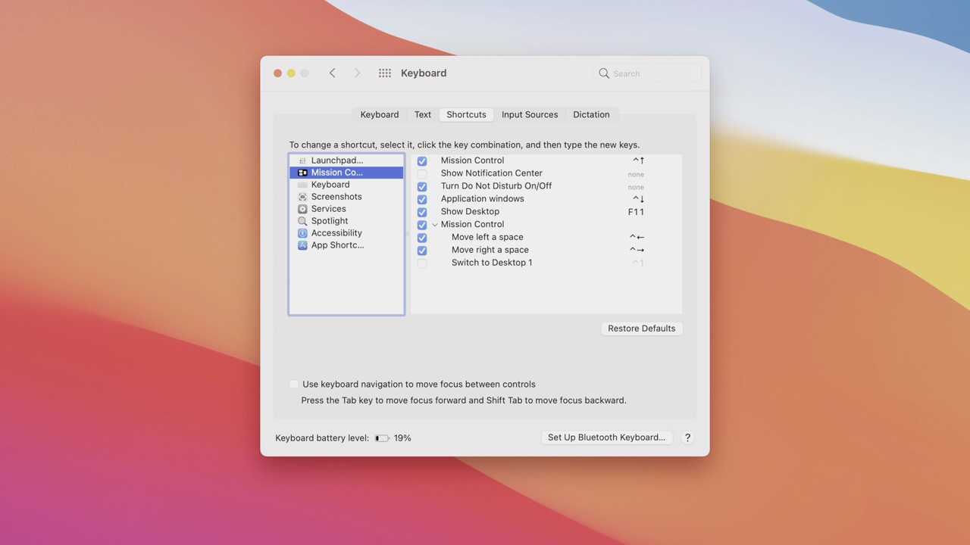
pyautogui.press('Tab')
pyautogui.press('Down')
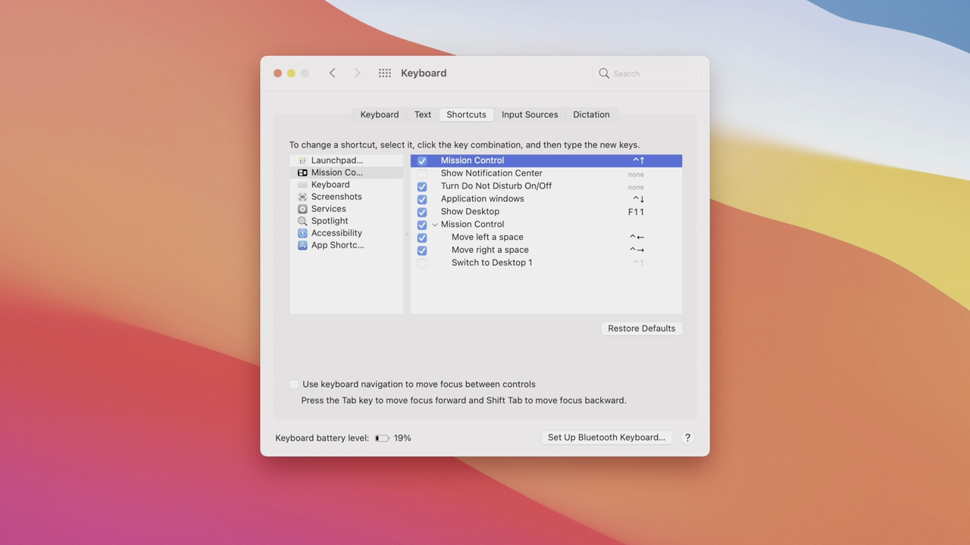
pyautogui.press('Down')
pyautogui.press('Down')
pyautogui.press('Down')
pyautogui.press('Tab')
pyautogui.press('Tab')
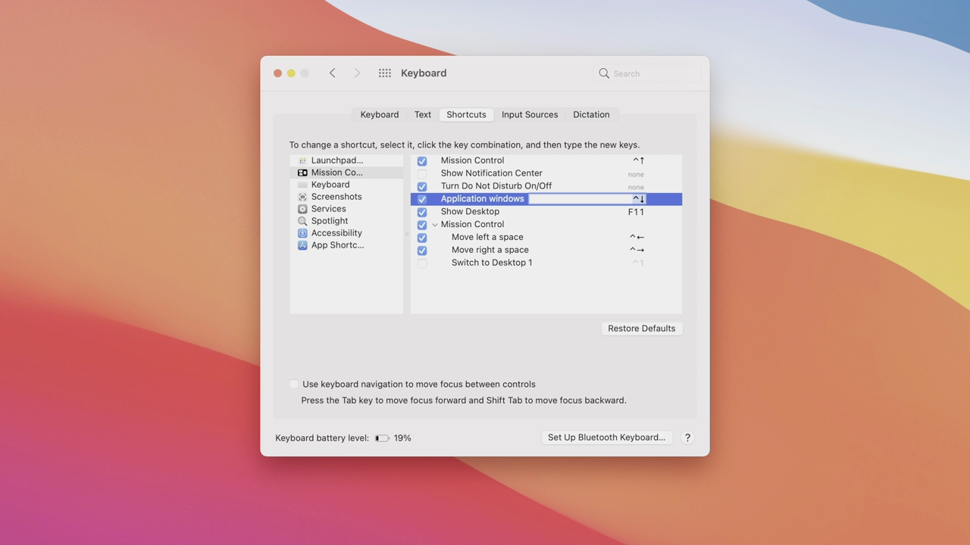
# - Cycle the keyboard focus repeatedly through the Shortcuts settings to check which controls it can reach
pyautogui.press('Tab')
pyautogui.press('Tab')
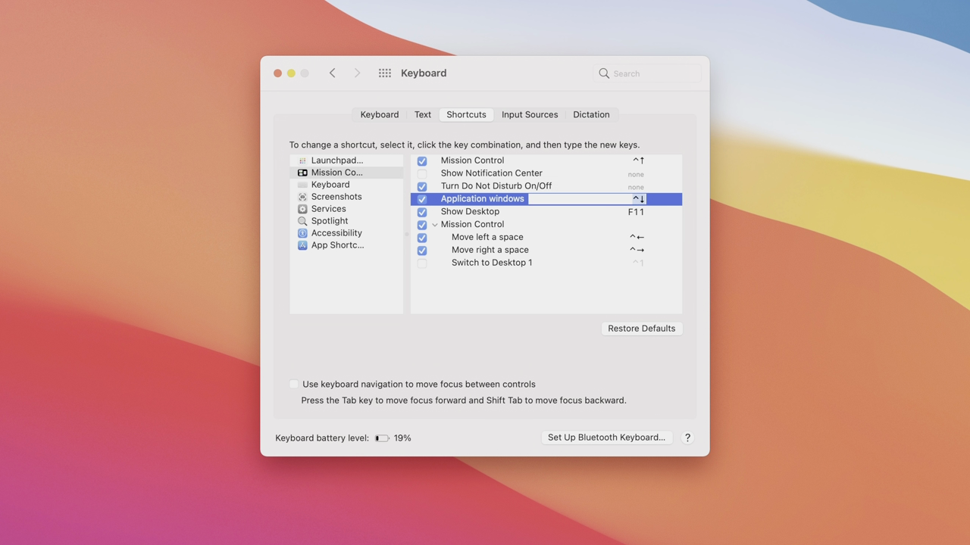
pyautogui.press('Tab')
pyautogui.press('Tab')
pyautogui.press('Tab')
pyautogui.press('Tab')
pyautogui.press('Tab')
pyautogui.press('Tab')
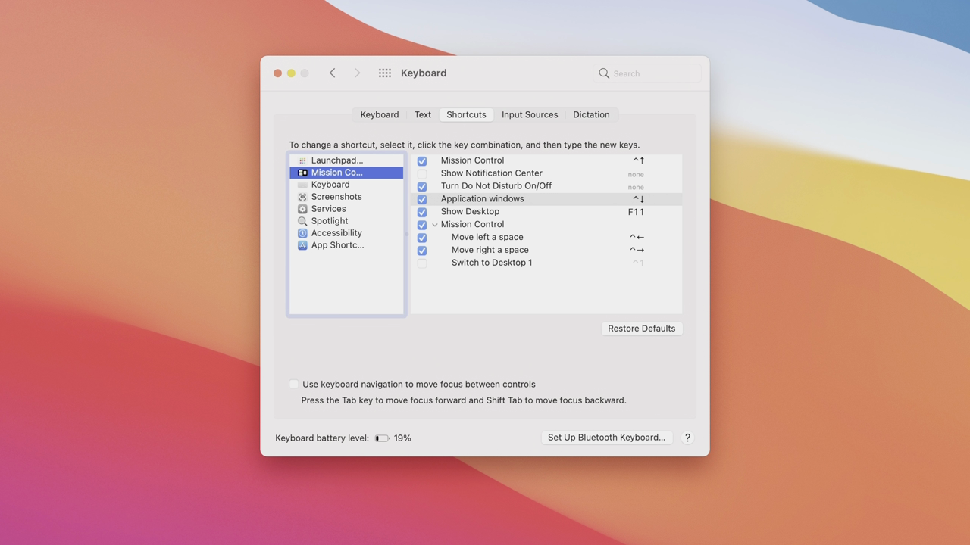
pyautogui.press('Tab')
pyautogui.press('Tab')
pyautogui.press('Tab')
pyautogui.press('Tab')
pyautogui.press('Tab')
pyautogui.press('Tab')
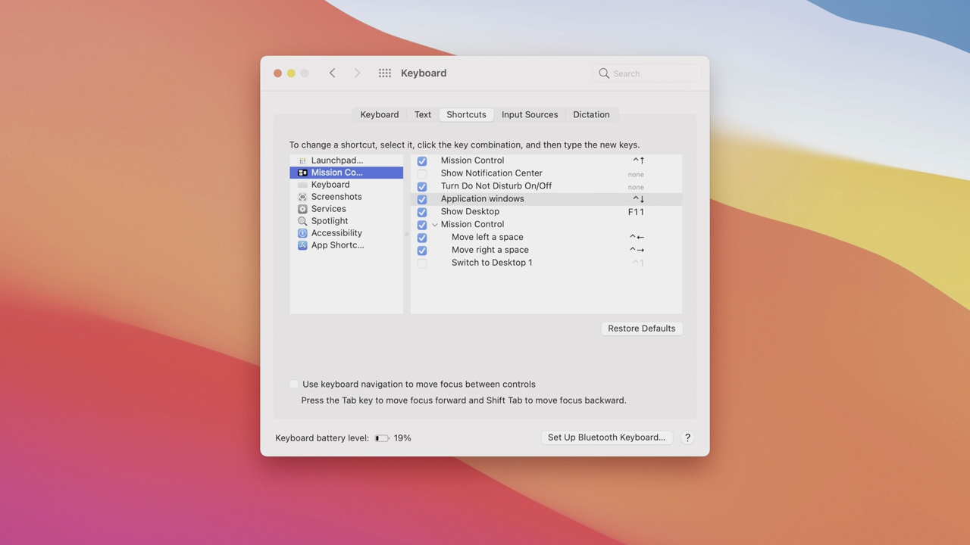
pyautogui.press('Tab')
pyautogui.press('Tab')
pyautogui.press('Tab')
pyautogui.press('Tab')
pyautogui.press('Tab')
pyautogui.press('Tab')
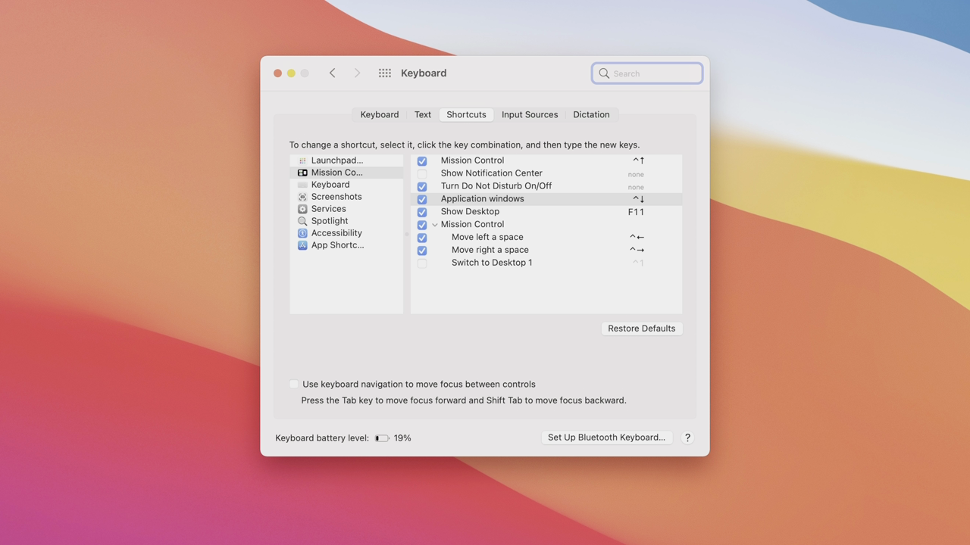
# - Enable keyboard navigation to move focus between controls, then test it by moving focus from the category list to its checkbox
pyautogui.click(293, 384)
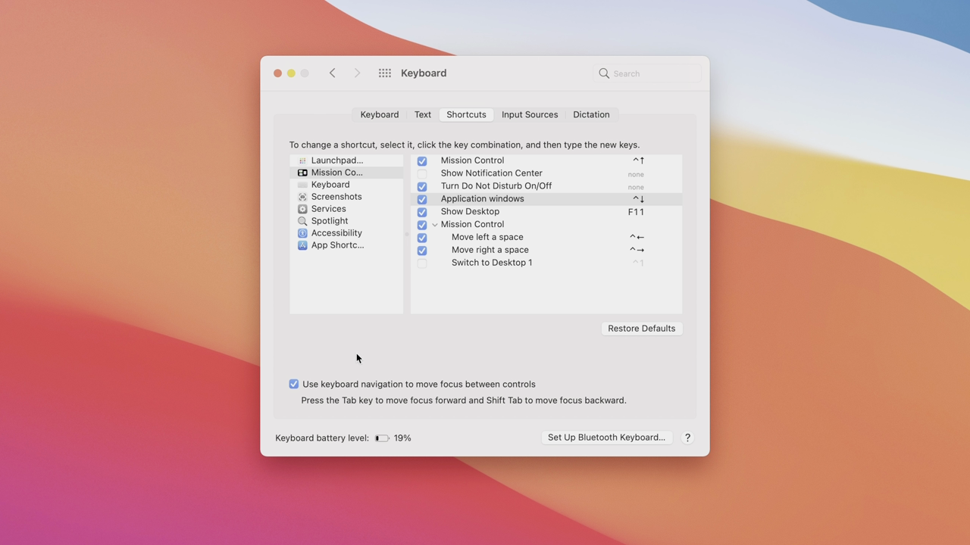
pyautogui.click(383, 313)
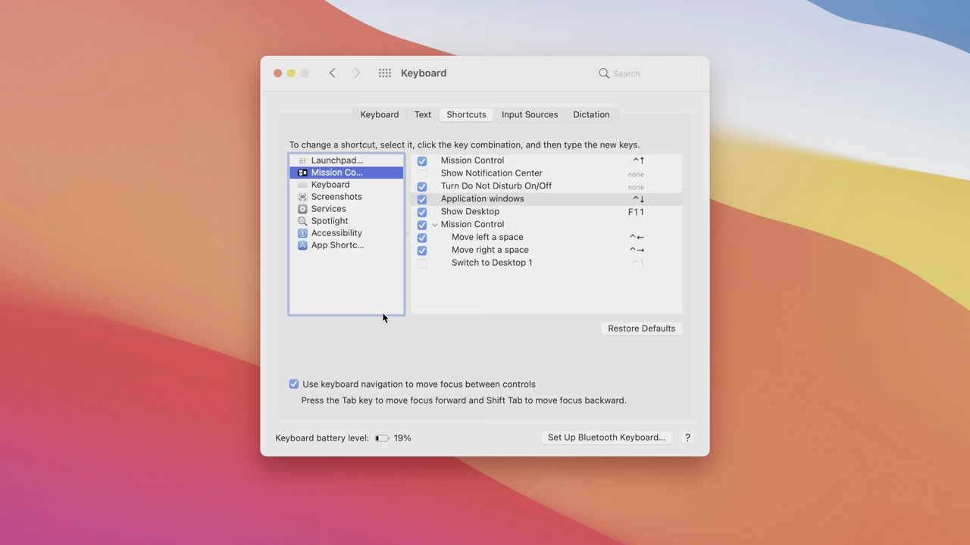
pyautogui.press('Tab')
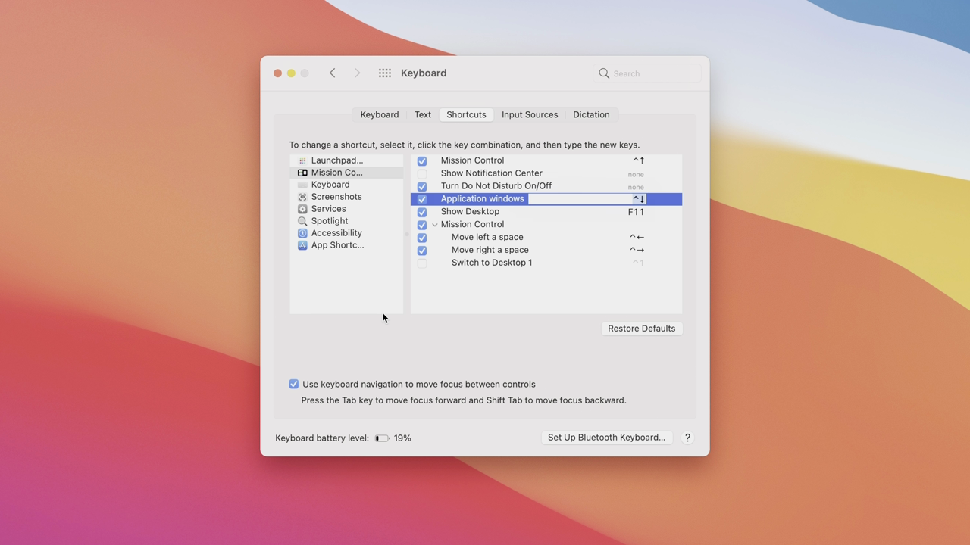
pyautogui.press('Tab')
pyautogui.press('Tab')
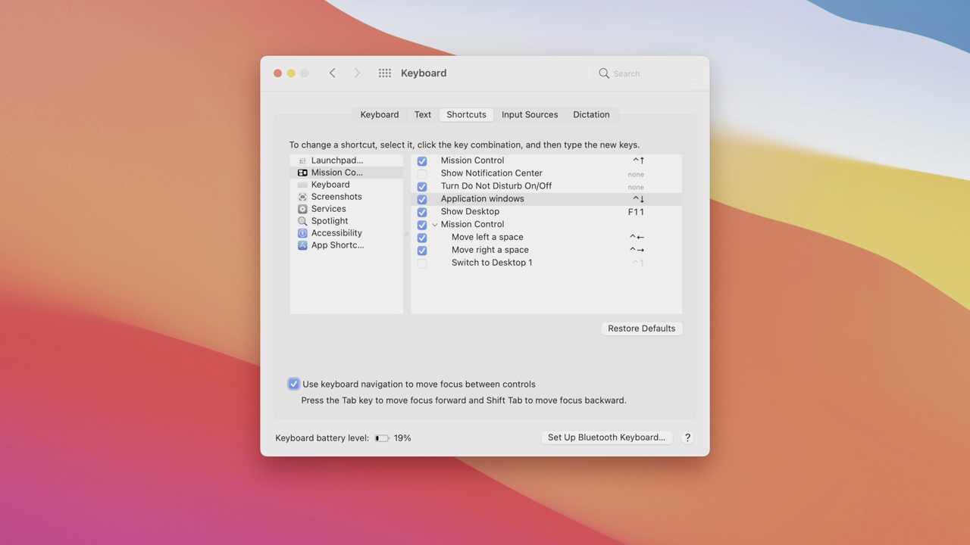
# - Test keyboard navigation further by switching from the Shortcuts settings to Text and back with the keyboard focus alone
pyautogui.press('Tab')
pyautogui.press('Tab')
pyautogui.press('Tab')
pyautogui.press('Tab')
pyautogui.press('Left')
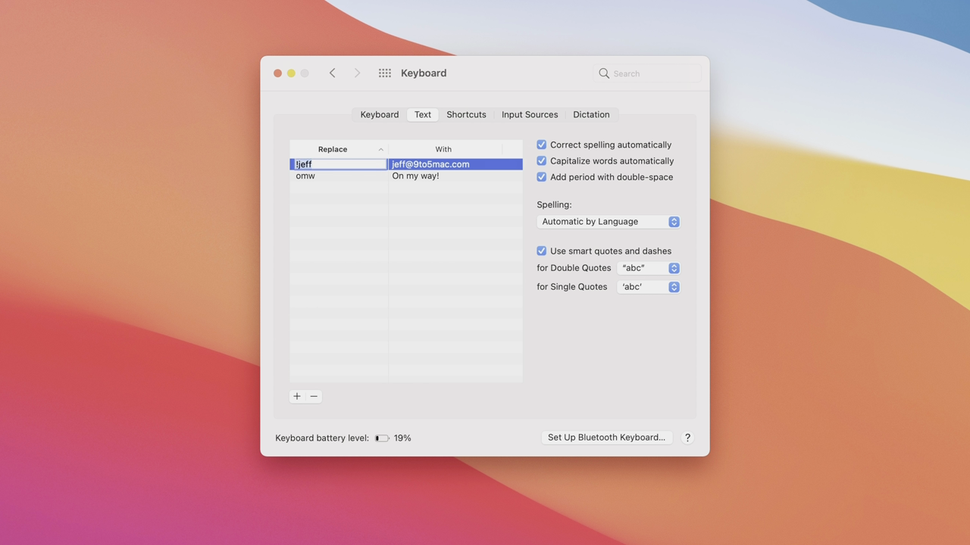
pyautogui.press('Tab')
pyautogui.press('Right')
pyautogui.press('Right')
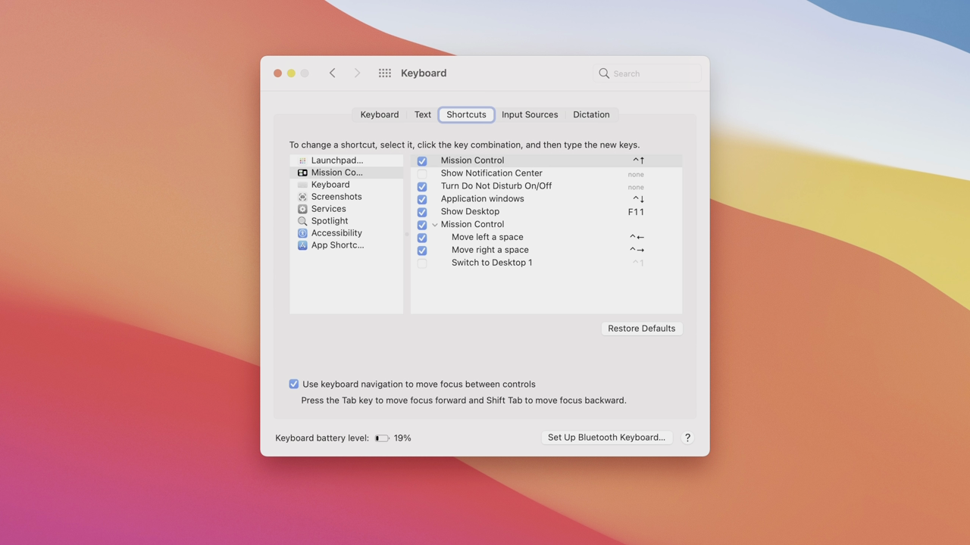
pyautogui.press('Left')
pyautogui.press('Tab')
pyautogui.press('Tab')
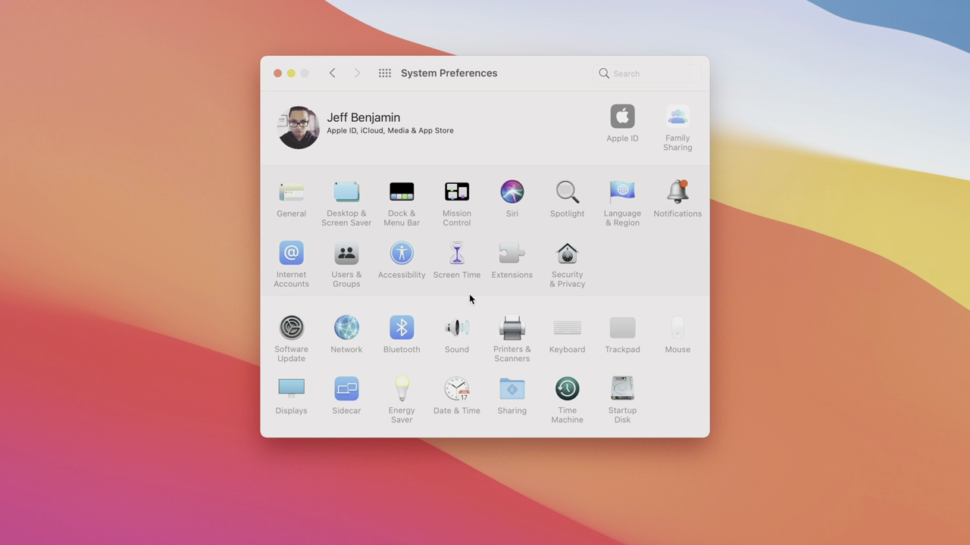
# - Unlock the Sharing settings, rename the computer to M1 Mac mini and lock the settings again
pyautogui.click(522, 399)
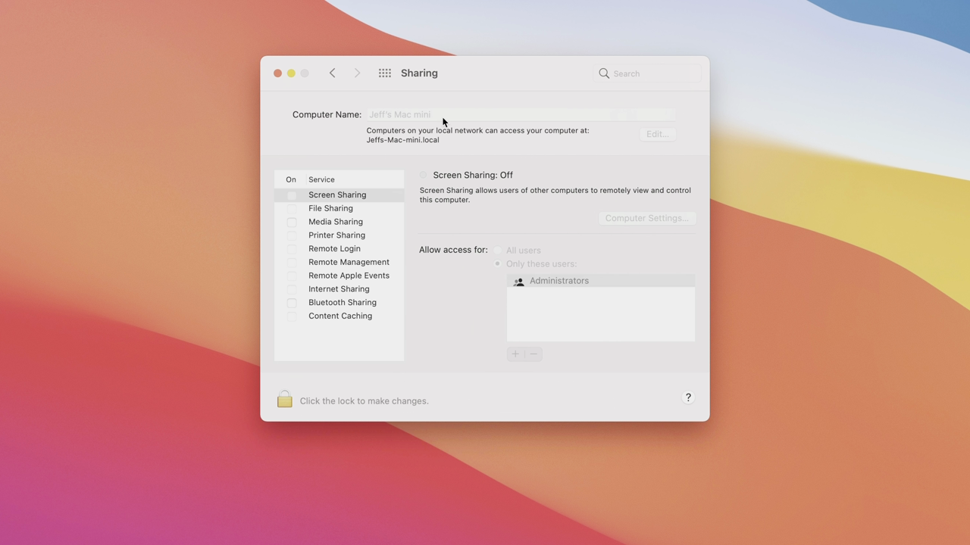
pyautogui.click(290, 399)
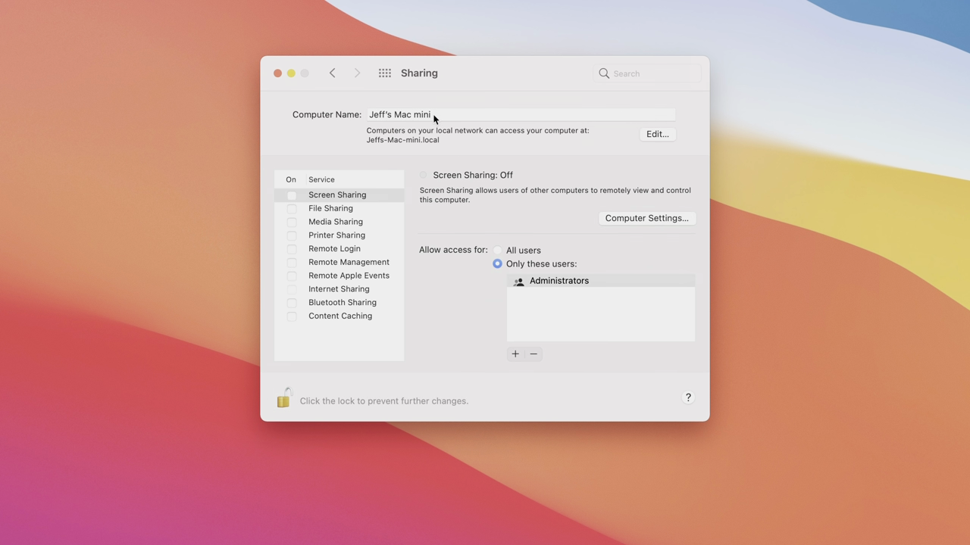
pyautogui.click(480, 115)
pyautogui.write('M1 Mac mini')
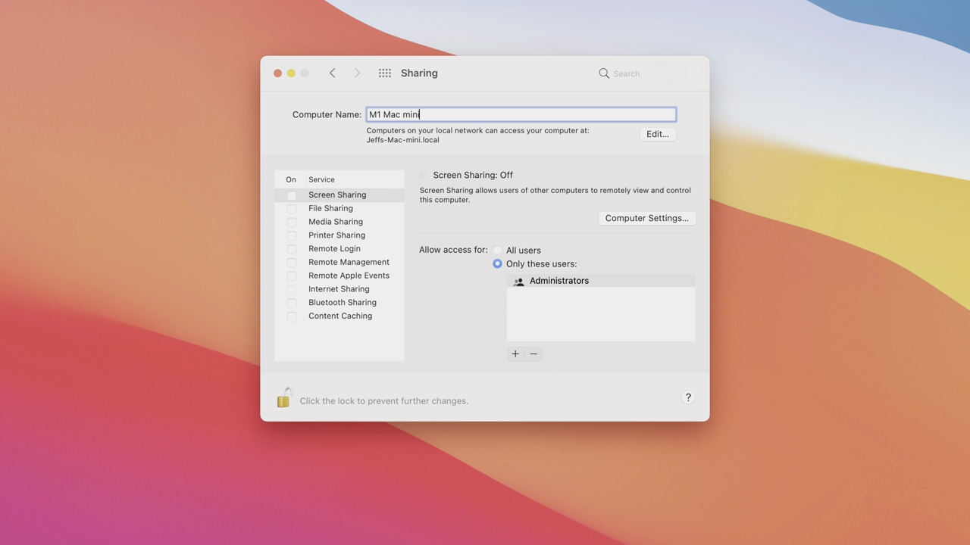
pyautogui.press('Return')
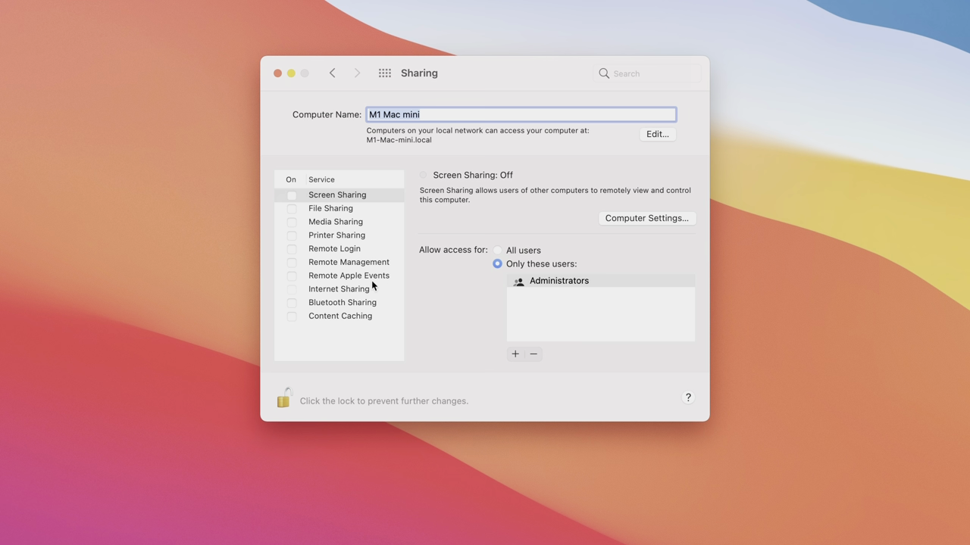
pyautogui.click(282, 401)
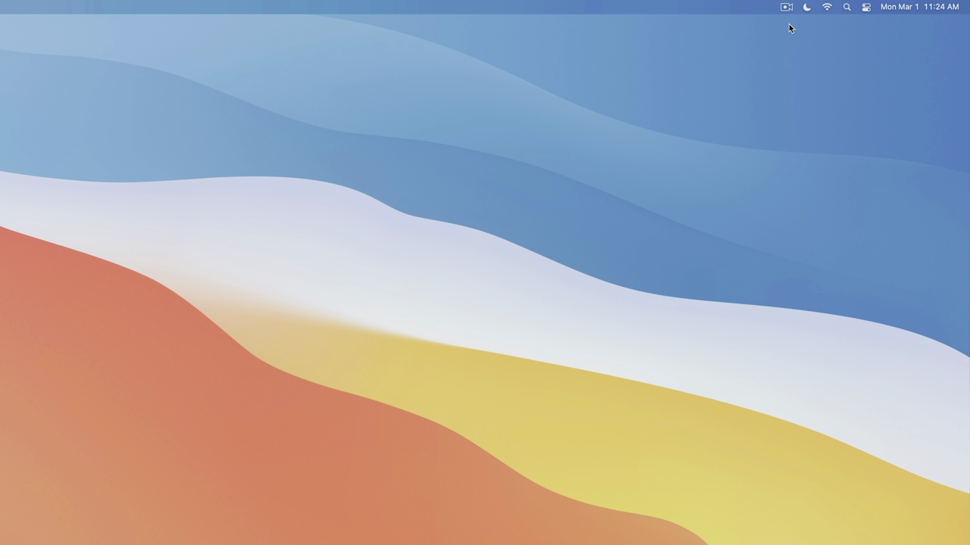
# - Open Control Center, try out the sound volume slider and examine the available sound output devices before returning to the overview
pyautogui.click(866, 8)
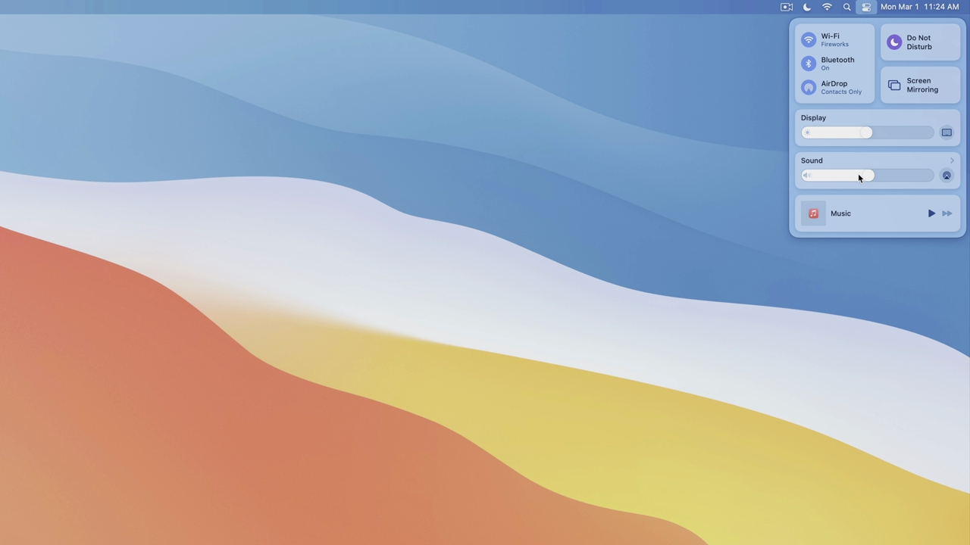
pyautogui.moveTo(923, 177); pyautogui.dragTo(839, 176)
pyautogui.click(931, 160)
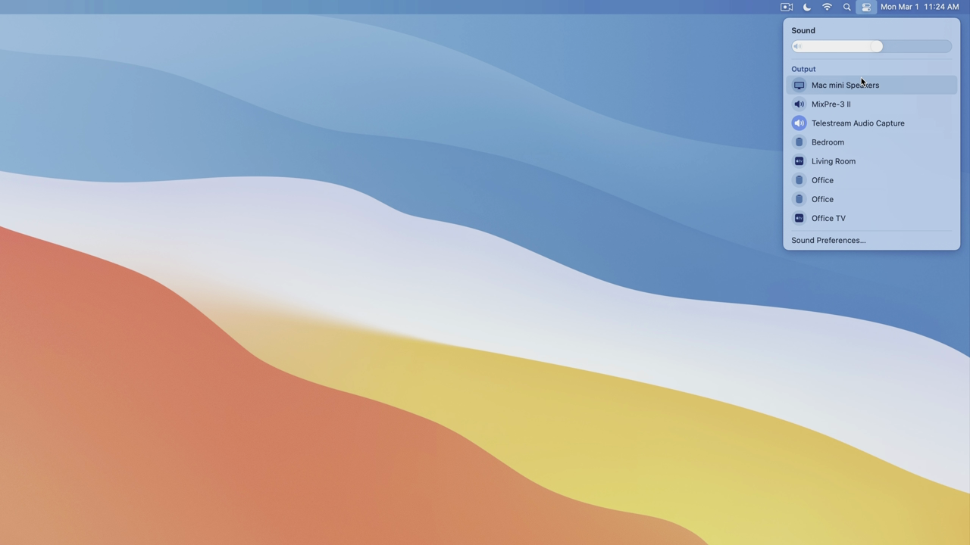
pyautogui.click(831, 25)
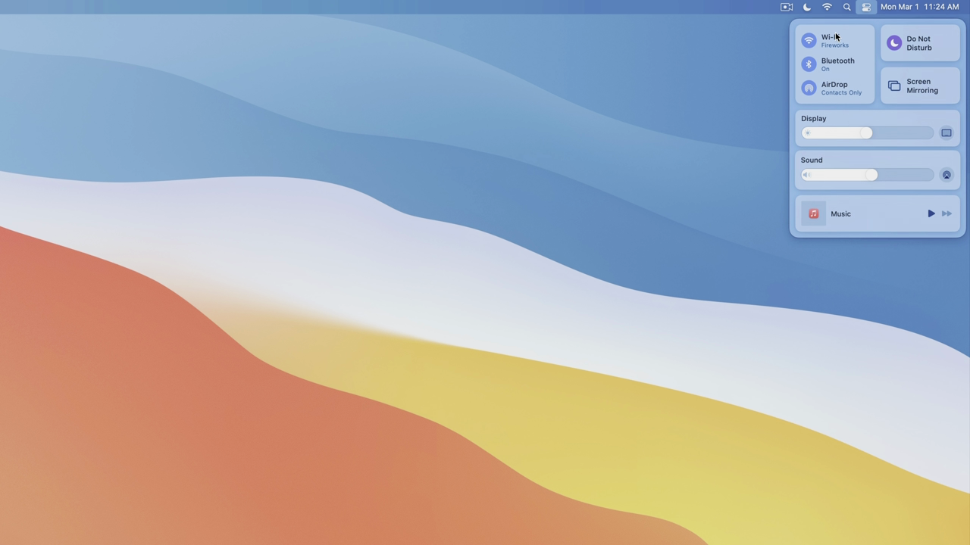
# - View the expanded Sound controls in Control Center, close them, then reopen and close them once more
pyautogui.click(915, 161)
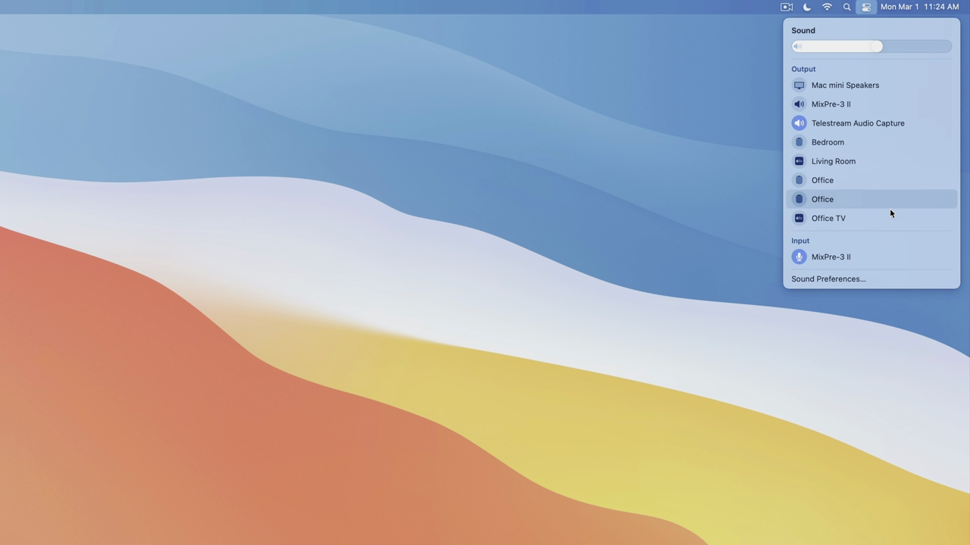
pyautogui.click(748, 176)
pyautogui.click(865, 8)
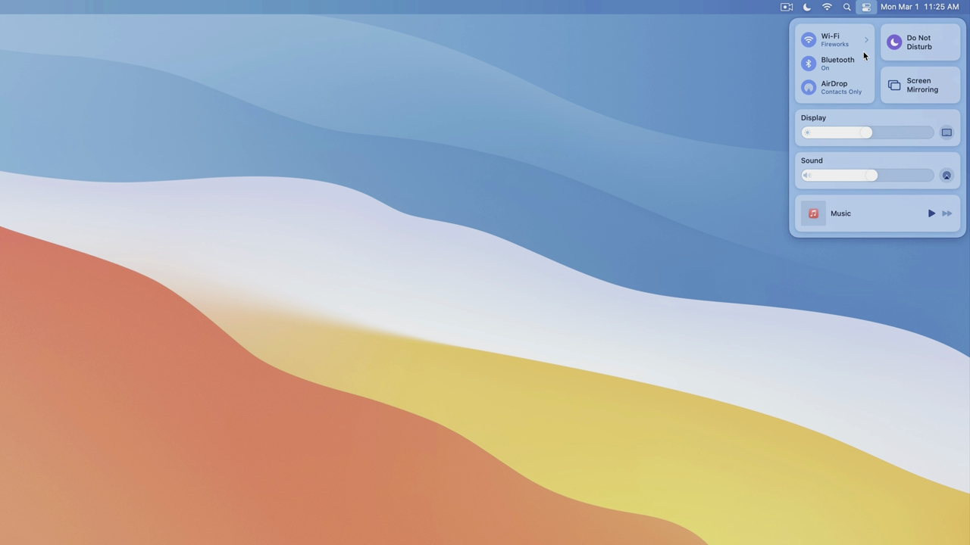
pyautogui.click(874, 160)
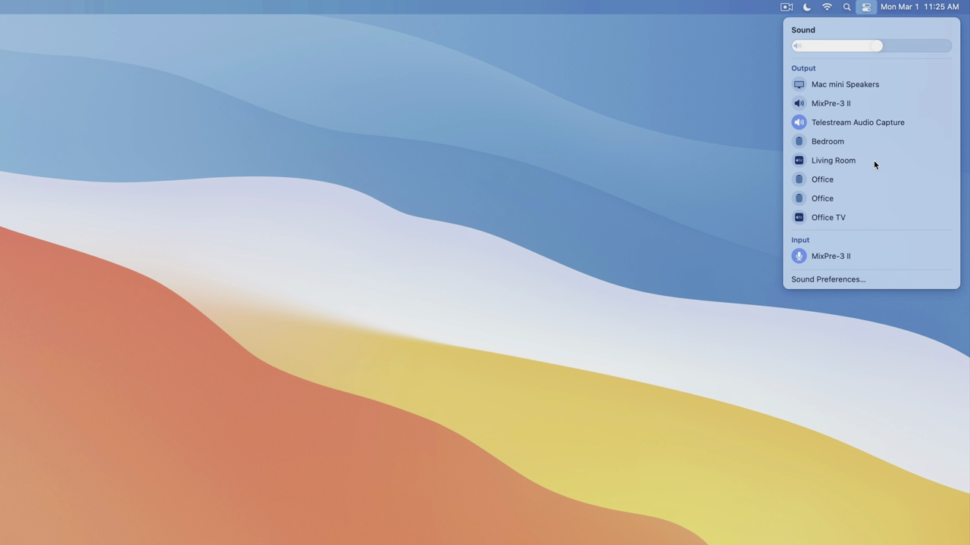
pyautogui.click(714, 189)
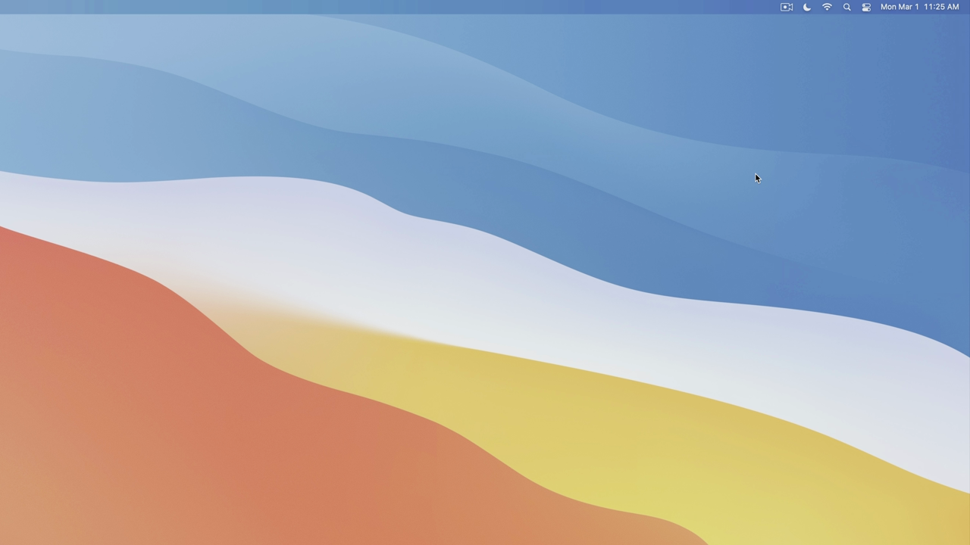
# - Add the Sound control from Control Center to the menu bar, then check its output devices directly from there
pyautogui.click(868, 8)
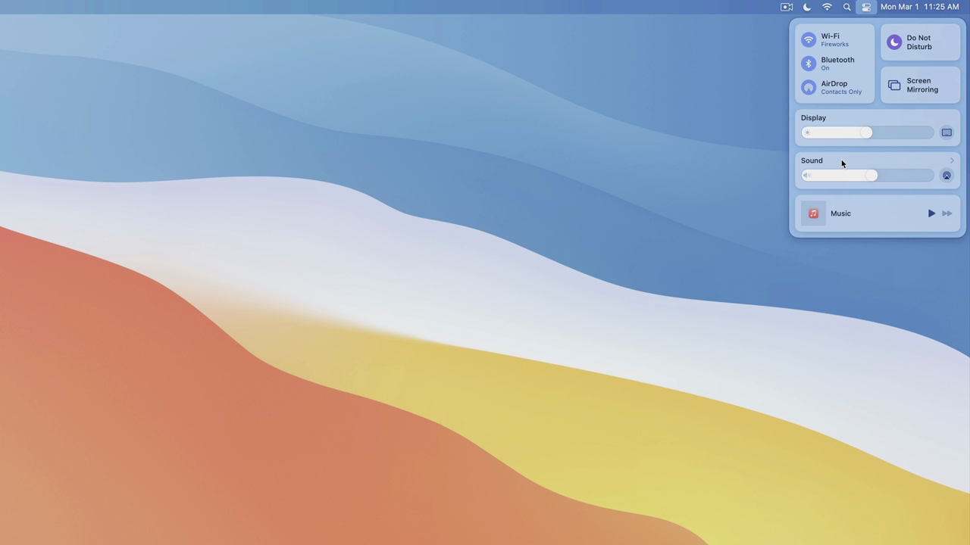
pyautogui.moveTo(868, 166); pyautogui.dragTo(763, 9)
pyautogui.click(720, 69)
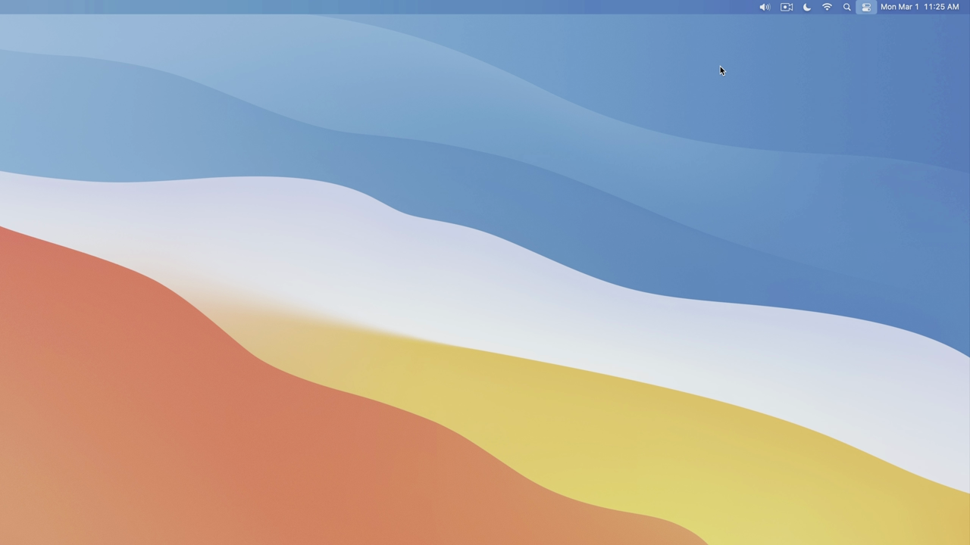
pyautogui.click(765, 7)
pyautogui.click(767, 9)
pyautogui.click(765, 9)
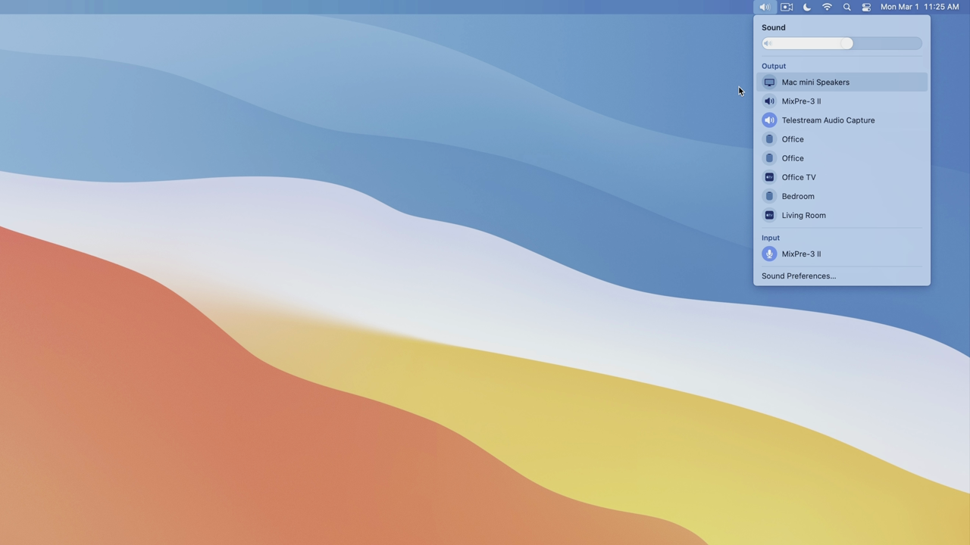
pyautogui.click(690, 95)
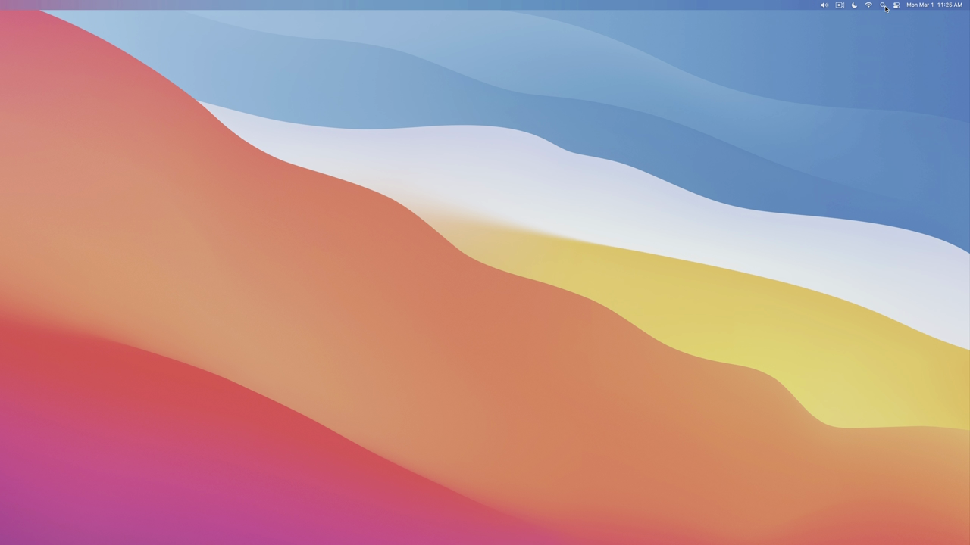
# - Try opening Spotlight from both its menu bar icon and the keyboard, then remove the icon from the menu bar
pyautogui.click(883, 6)
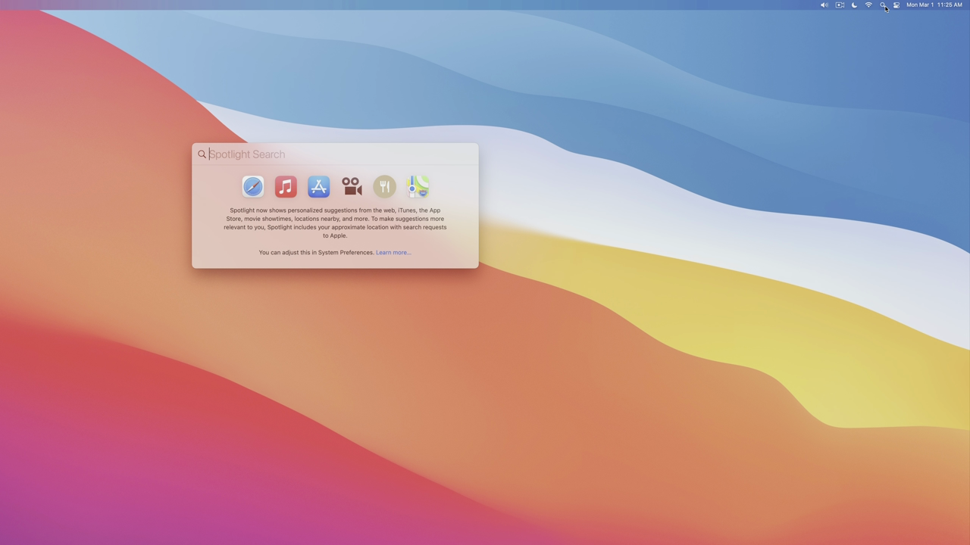
pyautogui.click(883, 6)
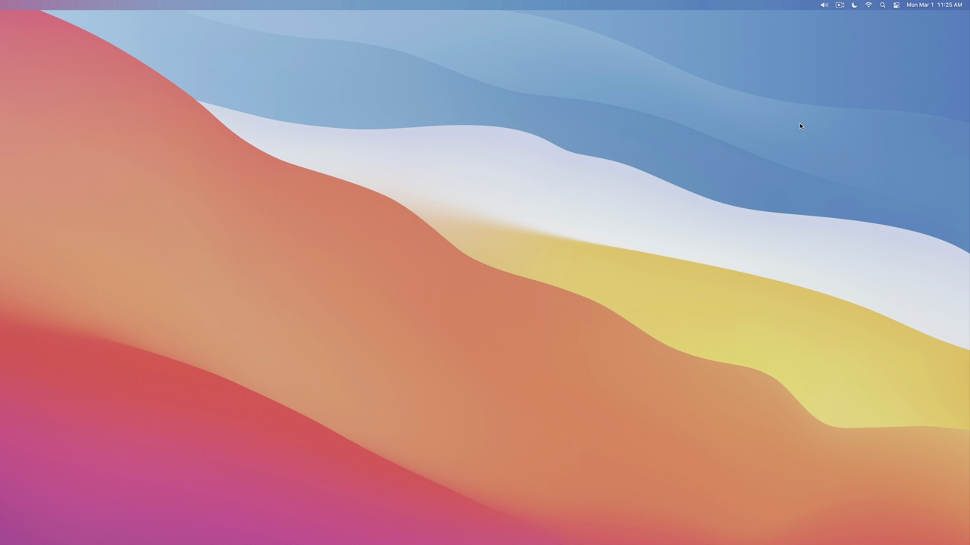
pyautogui.press('super+space')
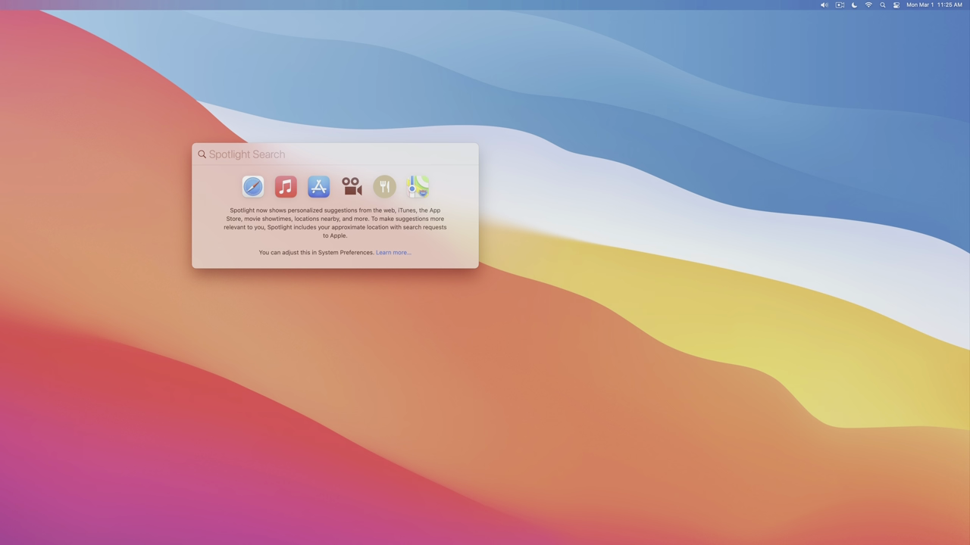
pyautogui.press('Escape')
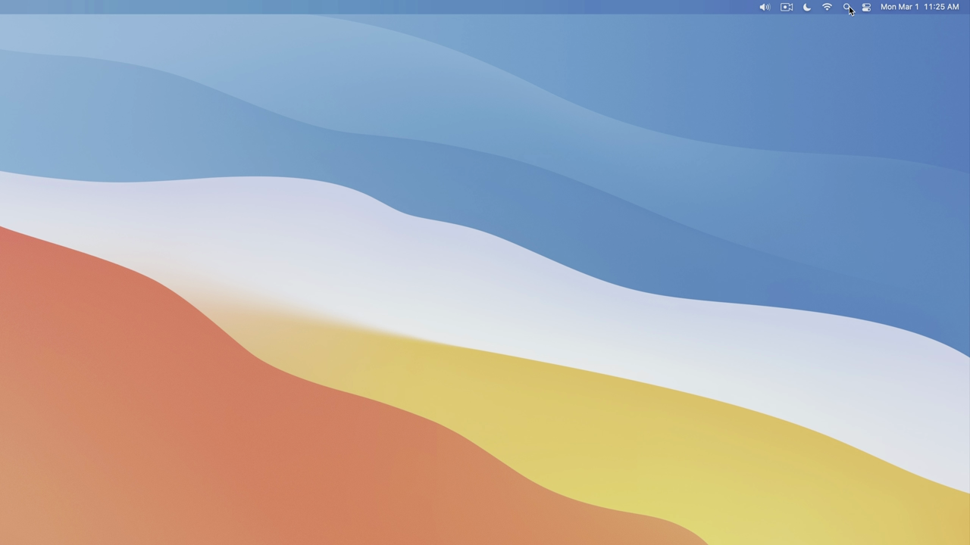
pyautogui.moveTo(848, 7); pyautogui.dragTo(811, 124)
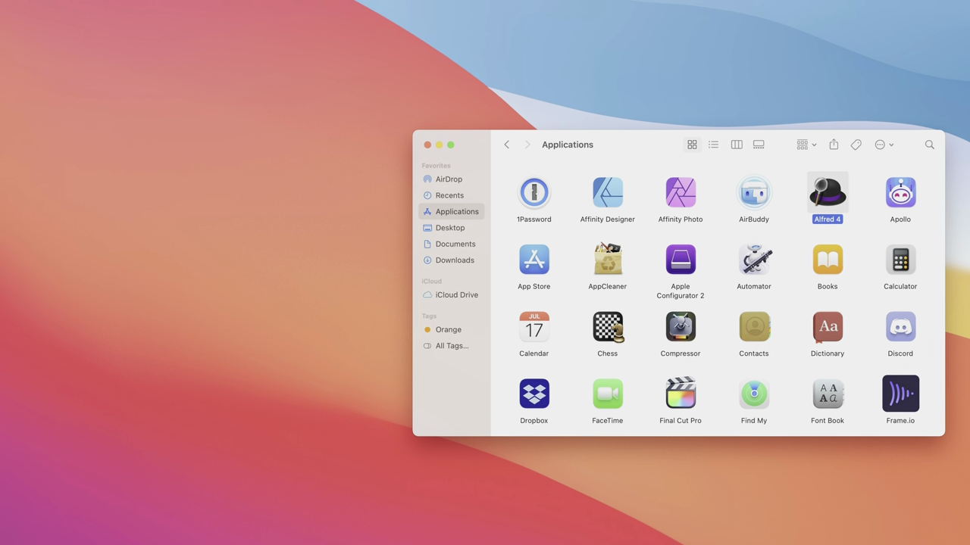
# - Set new Finder windows to show Desktop in Finder Preferences, then test it with a new window and close that window
pyautogui.click(44, 7)
pyautogui.click(56, 43)
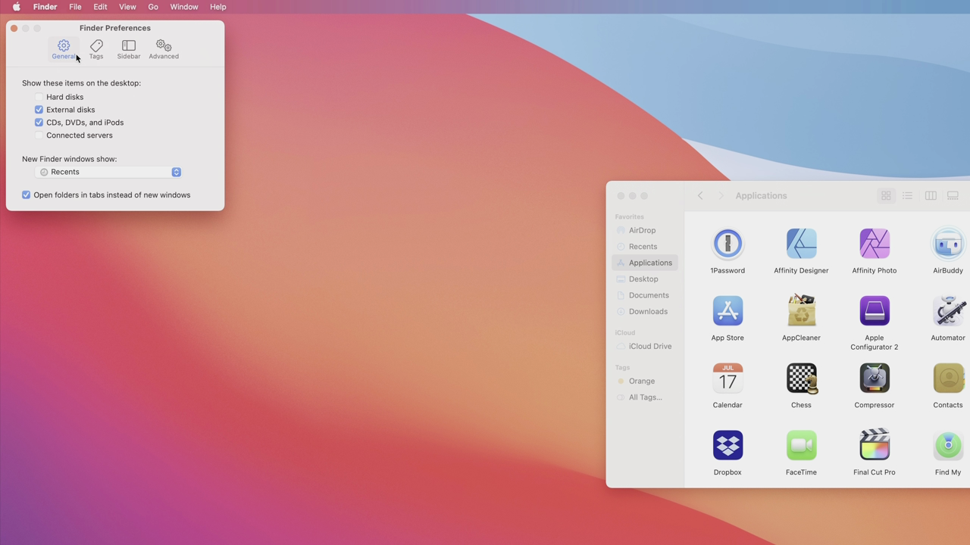
pyautogui.moveTo(133, 35); pyautogui.dragTo(512, 247)
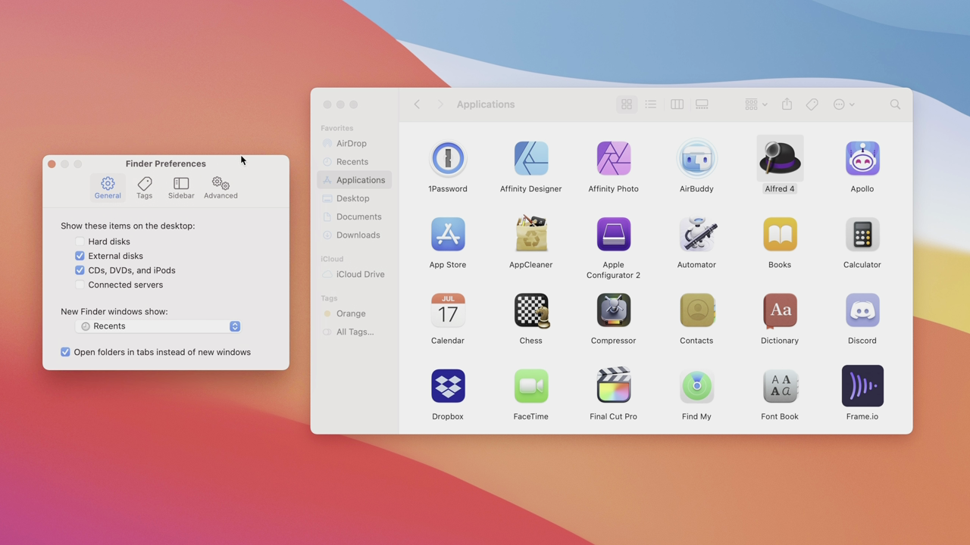
pyautogui.click(192, 326)
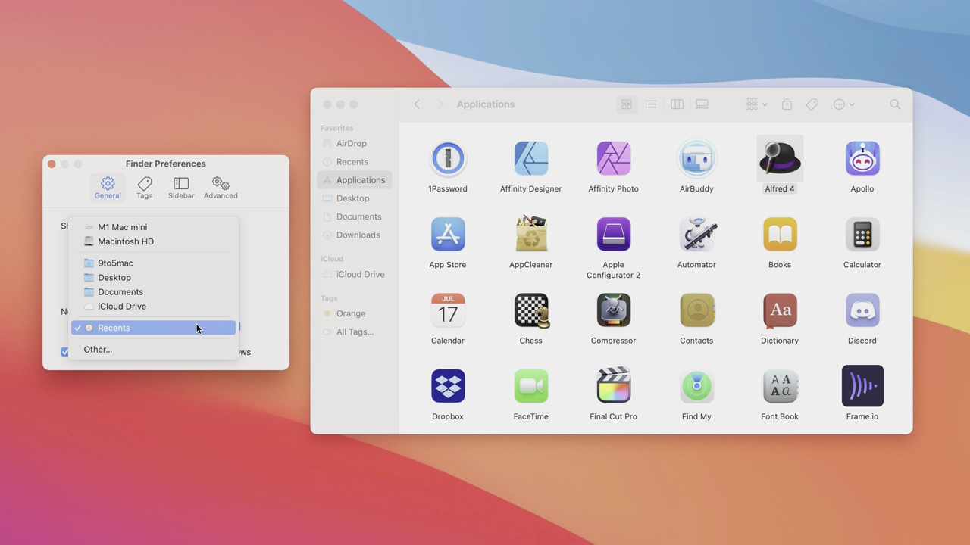
pyautogui.click(156, 278)
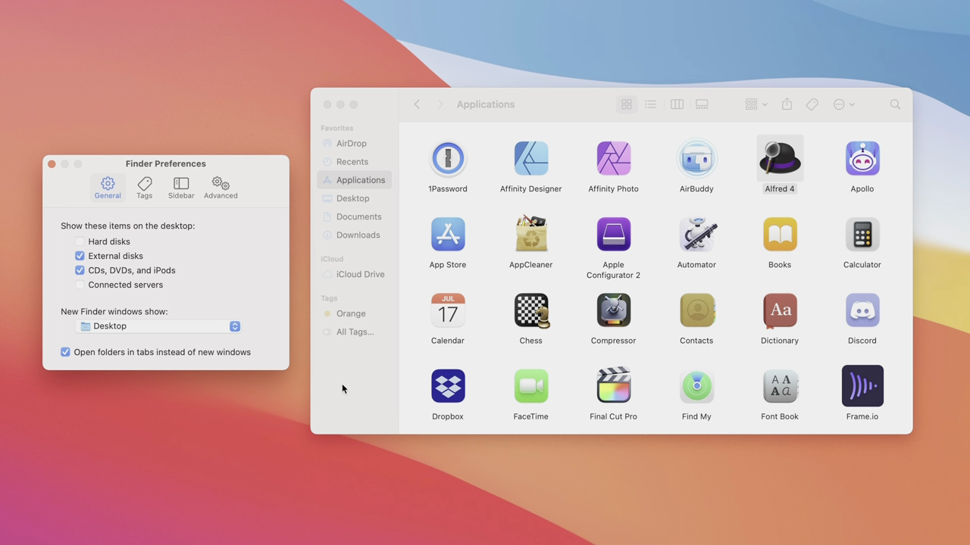
pyautogui.click(360, 392)
pyautogui.press('super+n')
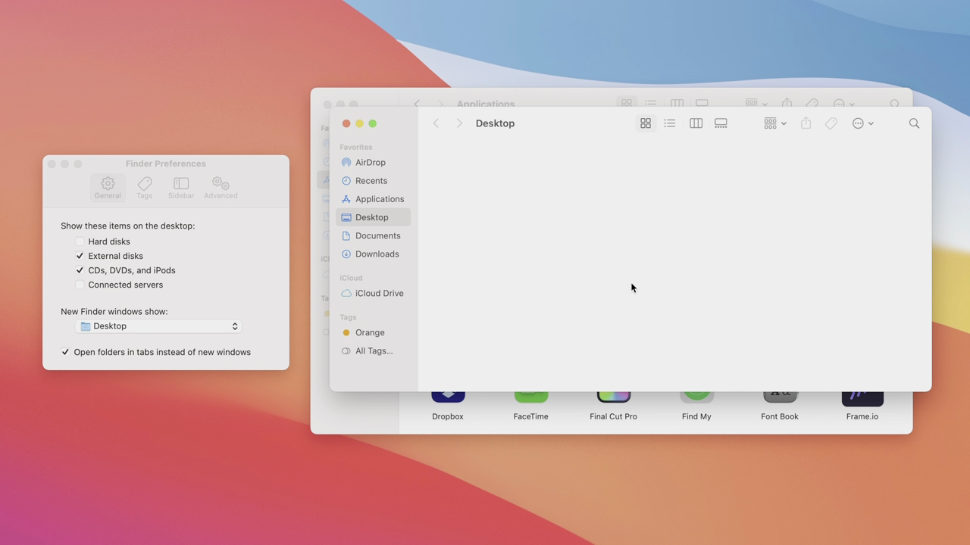
pyautogui.click(347, 124)
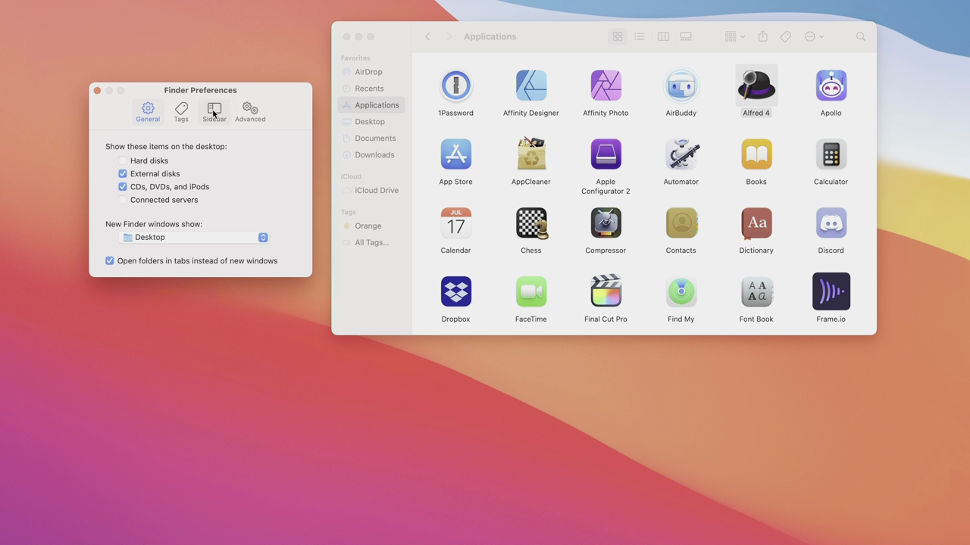
# - Add 9to5mac, Pictures, Music, Movies and M1 Mac mini to the Finder sidebar and hide Recent Tags
pyautogui.click(214, 112)
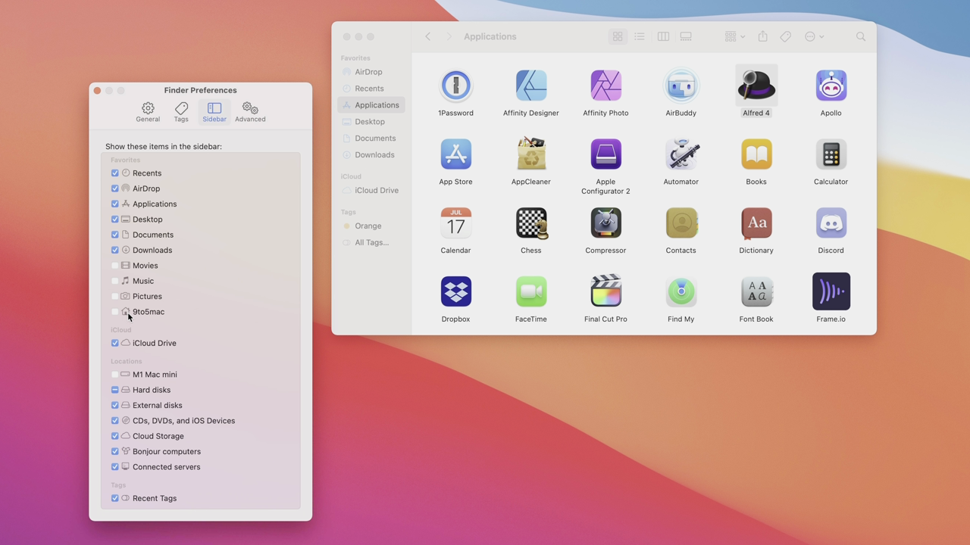
pyautogui.click(115, 312)
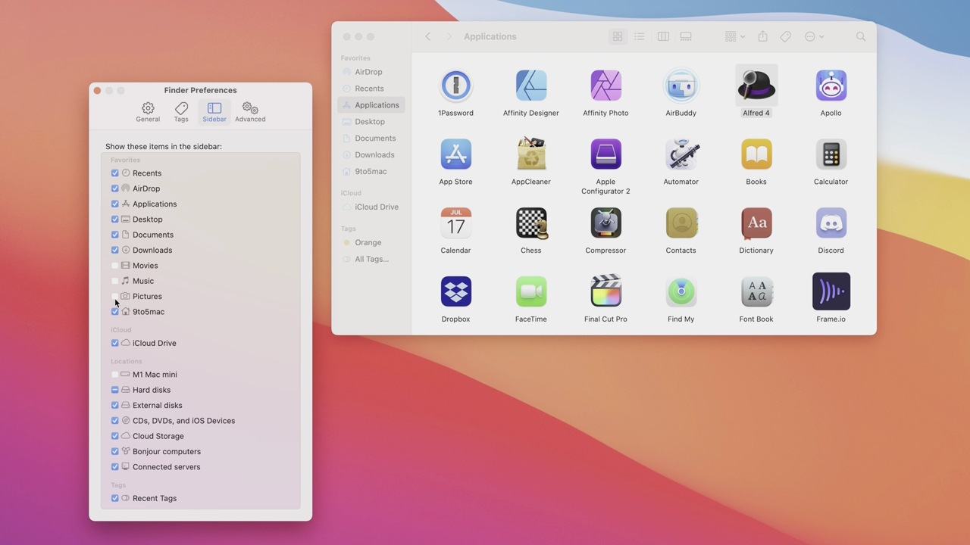
pyautogui.click(115, 296)
pyautogui.click(115, 282)
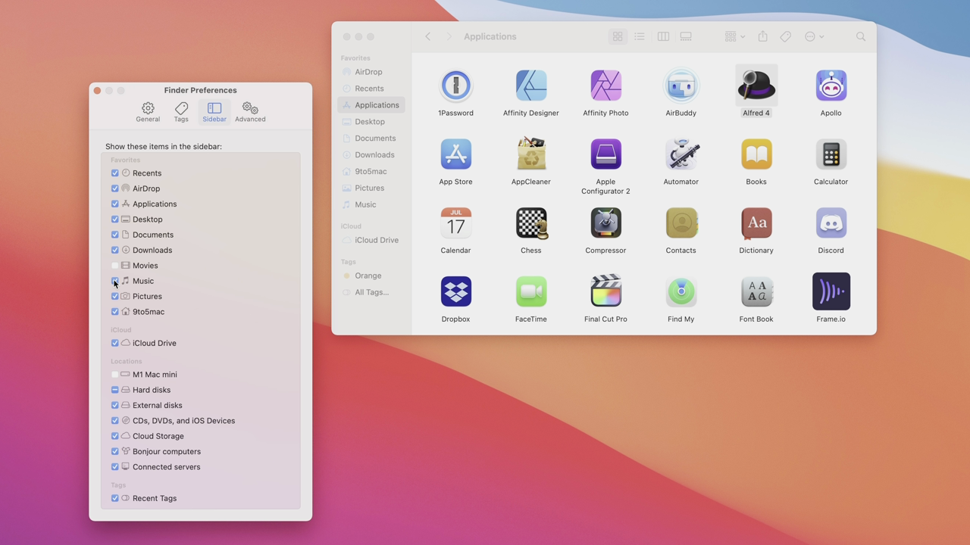
pyautogui.click(115, 266)
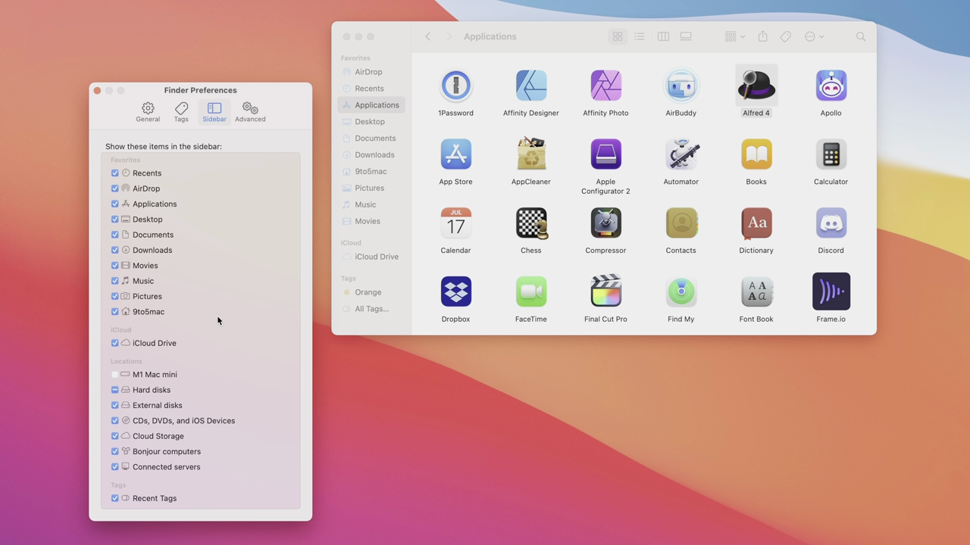
pyautogui.click(113, 497)
pyautogui.click(116, 378)
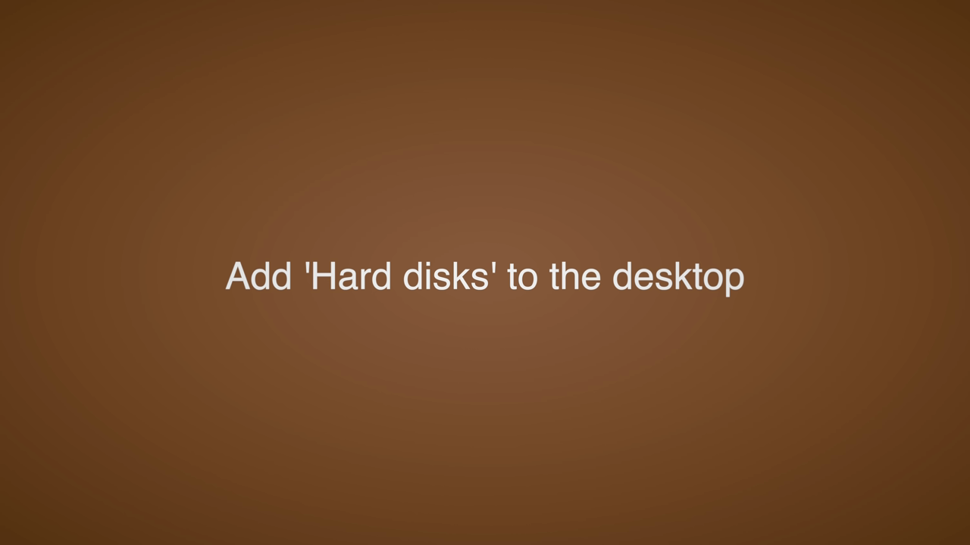
# - Show hard disks on the desktop and keep folders on top in windows when sorting by name
pyautogui.click(147, 108)
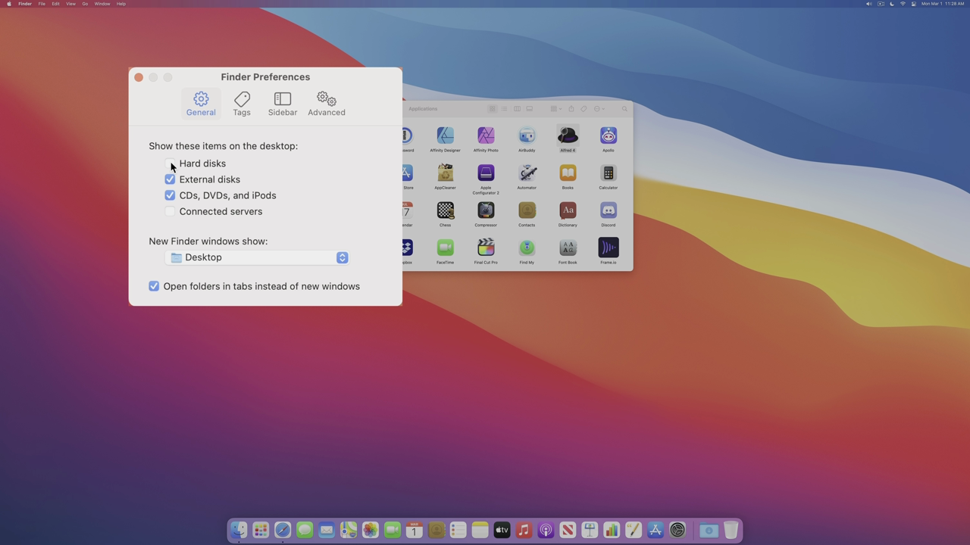
pyautogui.click(170, 164)
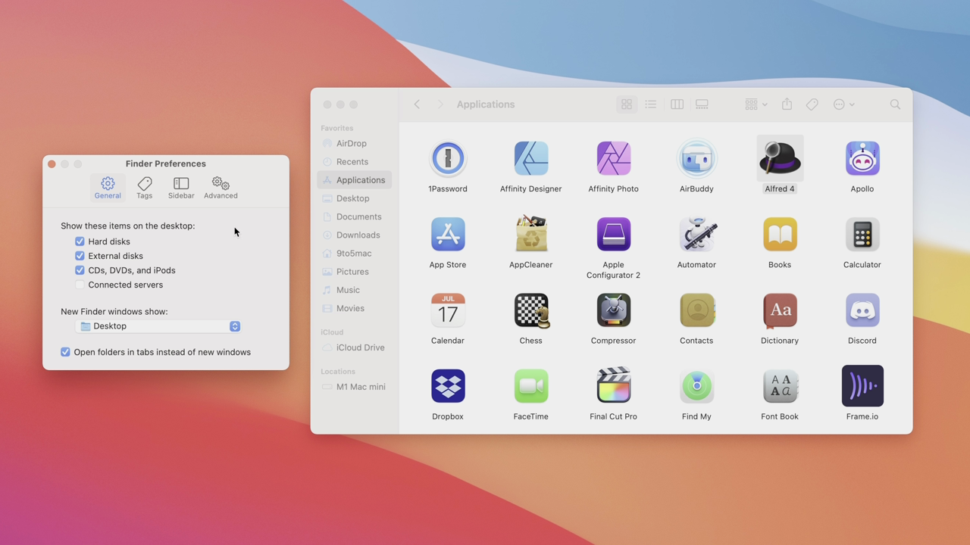
pyautogui.click(222, 185)
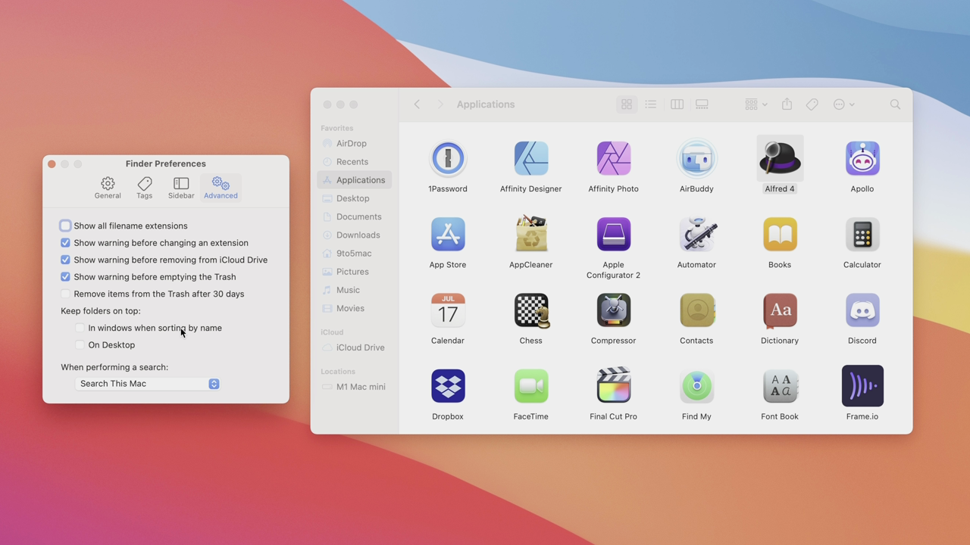
pyautogui.click(79, 329)
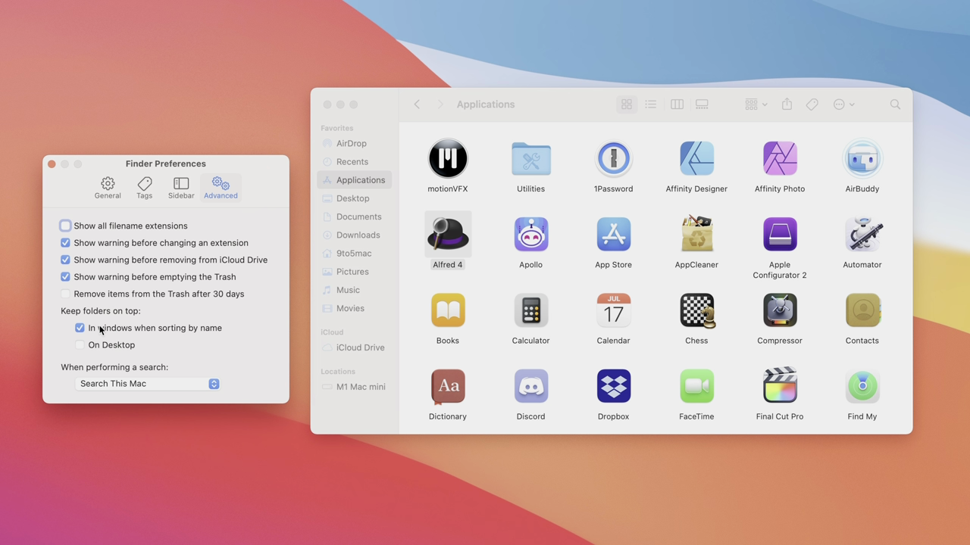
pyautogui.click(100, 330)
pyautogui.click(101, 331)
# - Look inside the motionVFX and Utilities folders in Applications, returning to Applications after each one
pyautogui.click(519, 170)
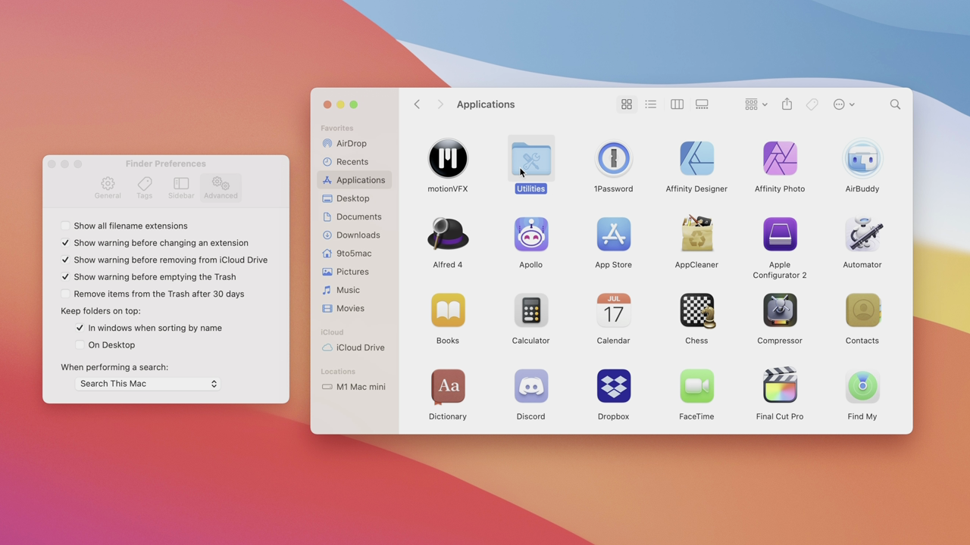
pyautogui.click(457, 168)
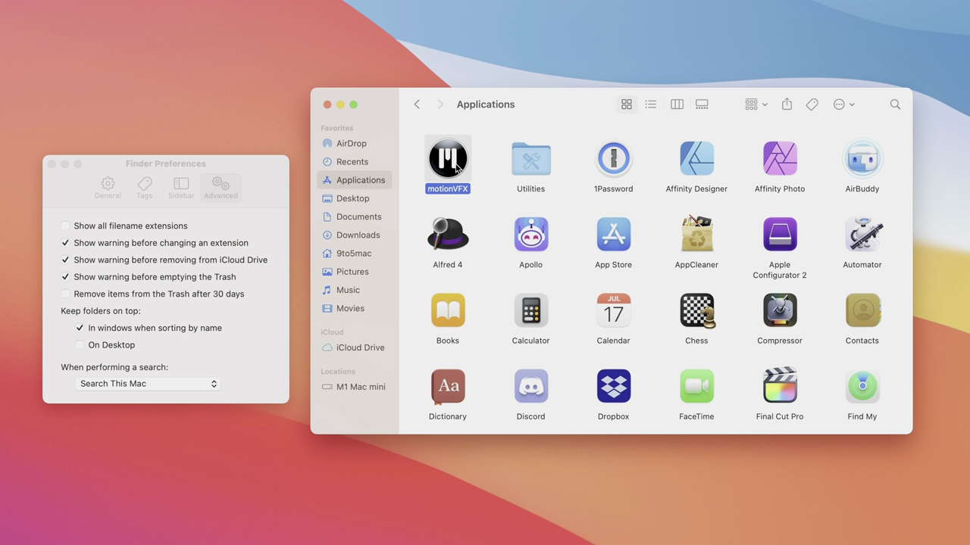
pyautogui.doubleClick(456, 169)
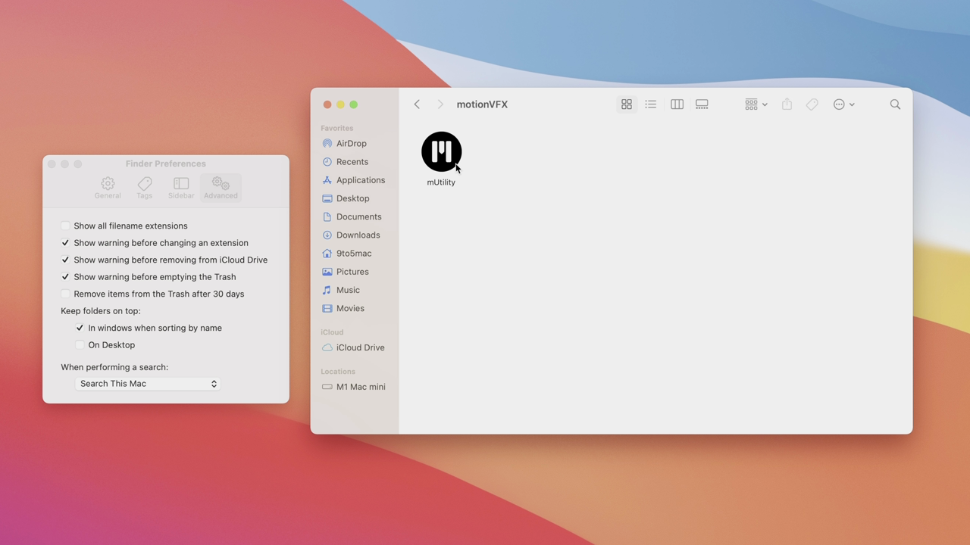
pyautogui.click(418, 104)
pyautogui.click(516, 166)
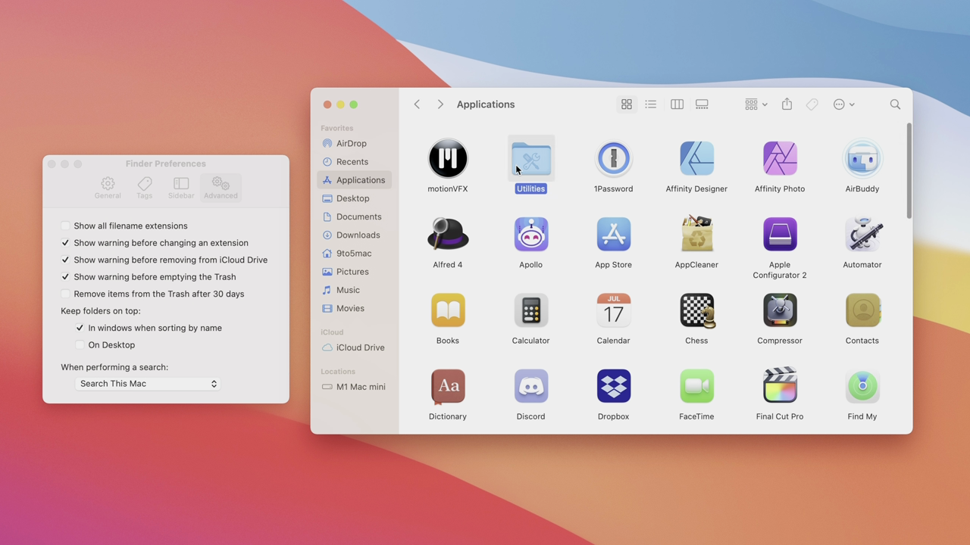
pyautogui.doubleClick(515, 165)
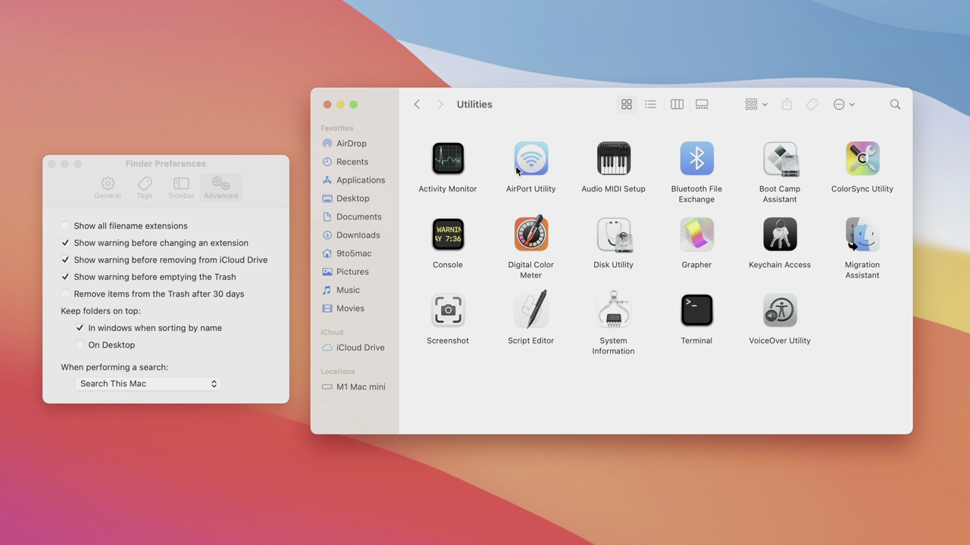
pyautogui.click(417, 103)
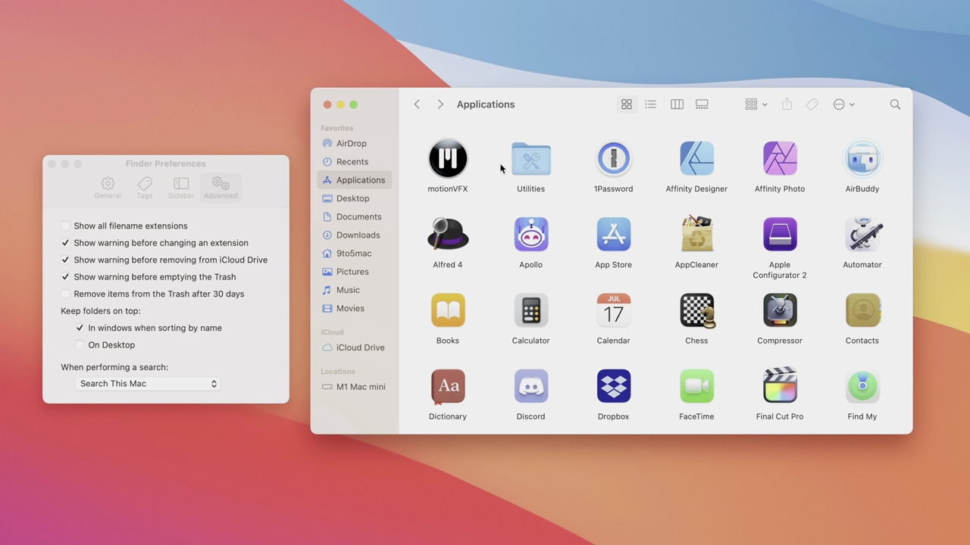
pyautogui.click(541, 166)
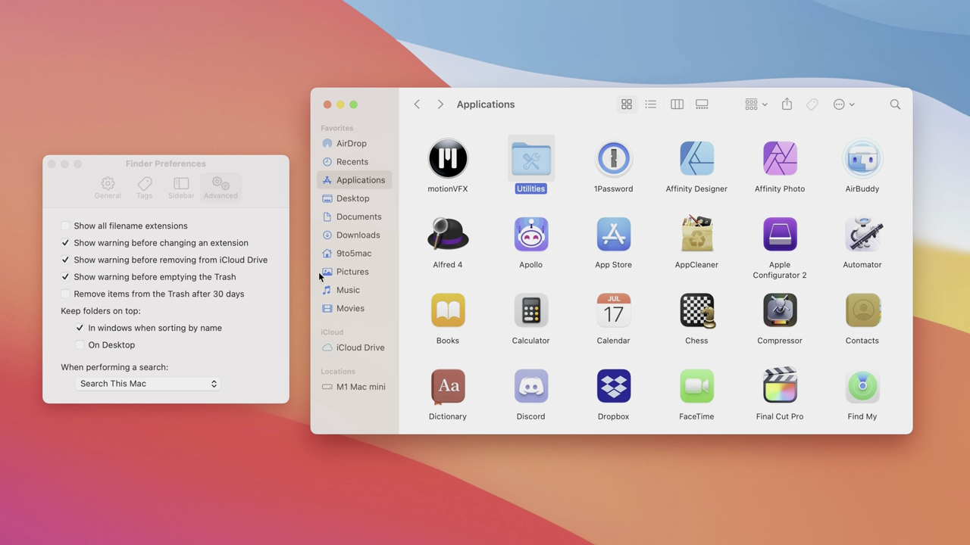
# - Keep folders on top on the Desktop as well, and set Finder searches to Search the Current Folder
pyautogui.click(174, 348)
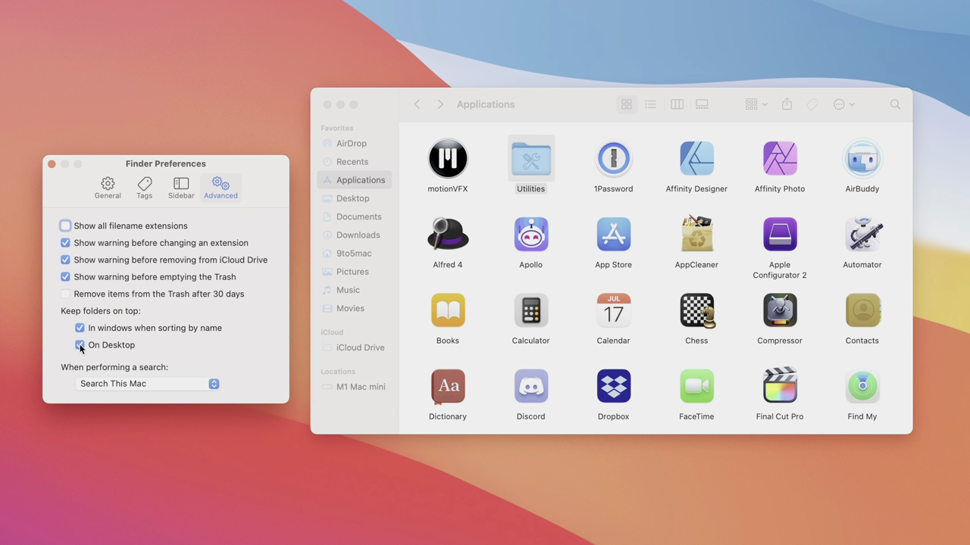
pyautogui.click(214, 383)
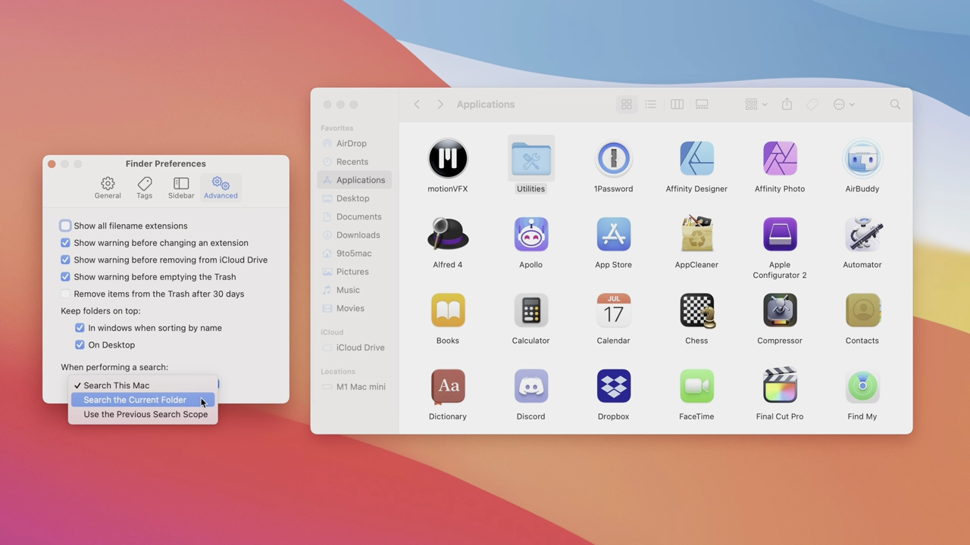
pyautogui.click(202, 402)
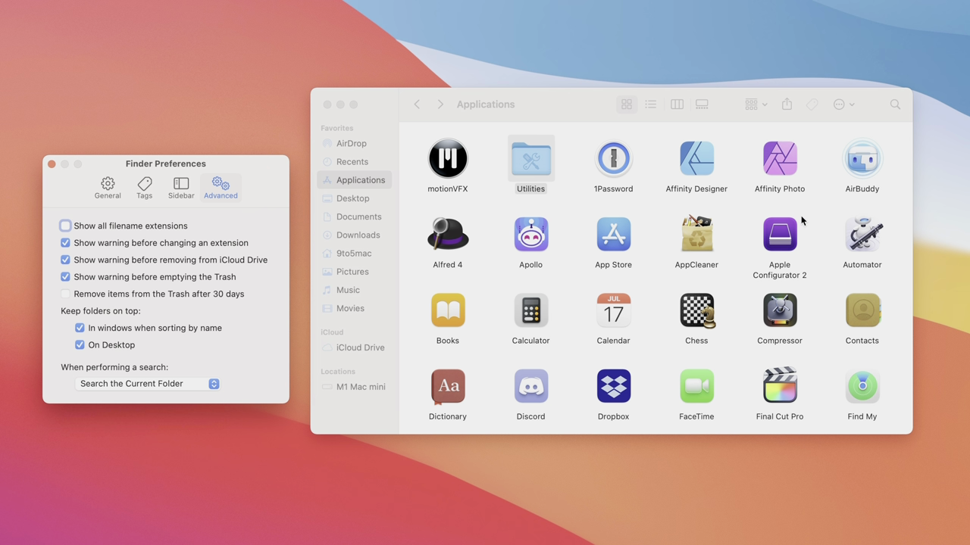
# - Search the Applications folder for "app store" to test the new search scope
pyautogui.click(879, 118)
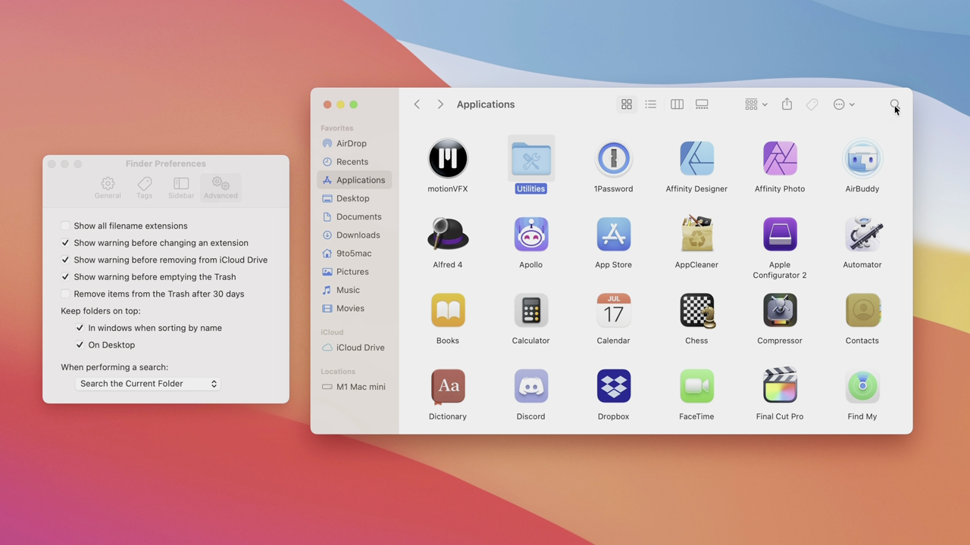
pyautogui.click(894, 105)
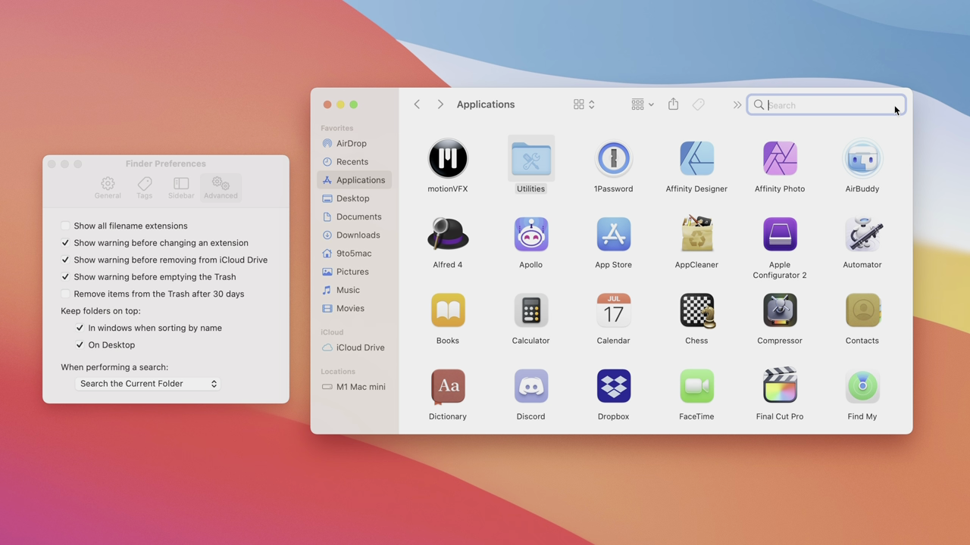
pyautogui.write('app store')
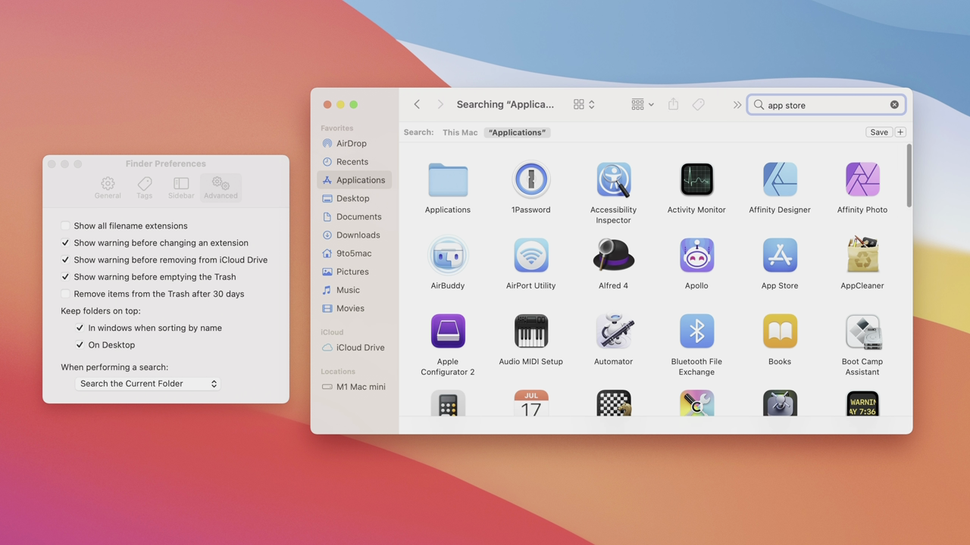
# - Replace the search term with "apollo", run the search in Applications and select the Apollo app
pyautogui.press('BackSpace')
pyautogui.press('BackSpace')
pyautogui.press('BackSpace')
pyautogui.press('BackSpace')
pyautogui.press('BackSpace')
pyautogui.press('BackSpace')
pyautogui.press('super+a')
pyautogui.write('apollo')
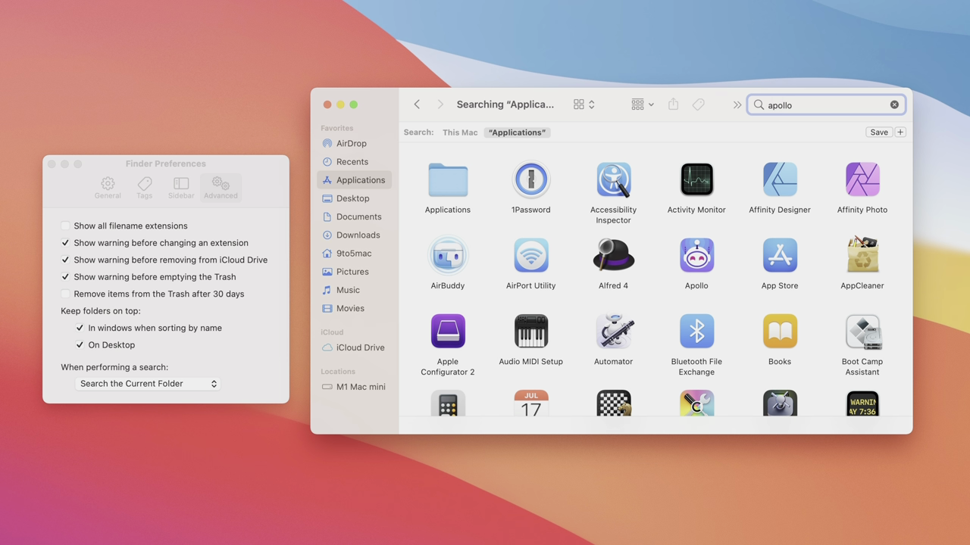
pyautogui.press('Return')
pyautogui.click(449, 190)
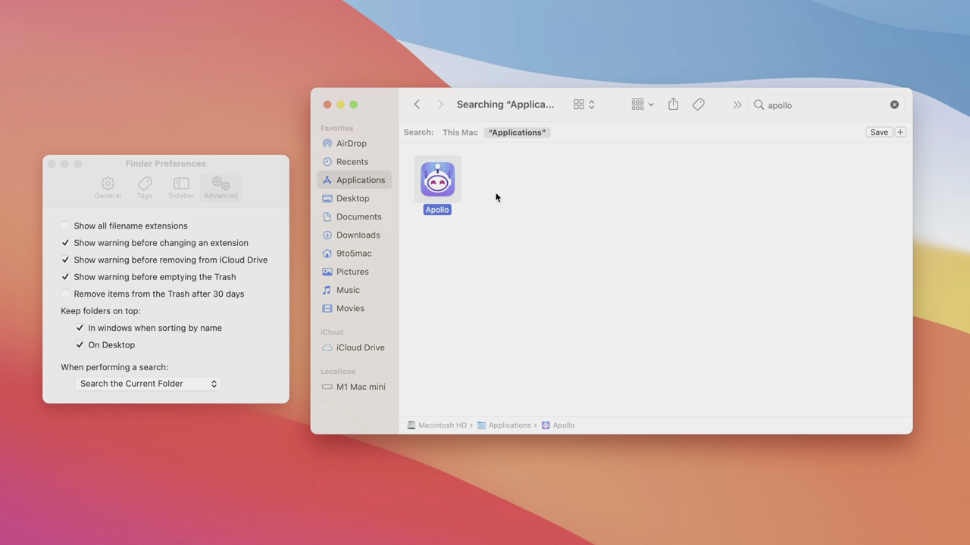
# - Close Finder Preferences and clear the "apollo" search from the Applications window
pyautogui.click(259, 166)
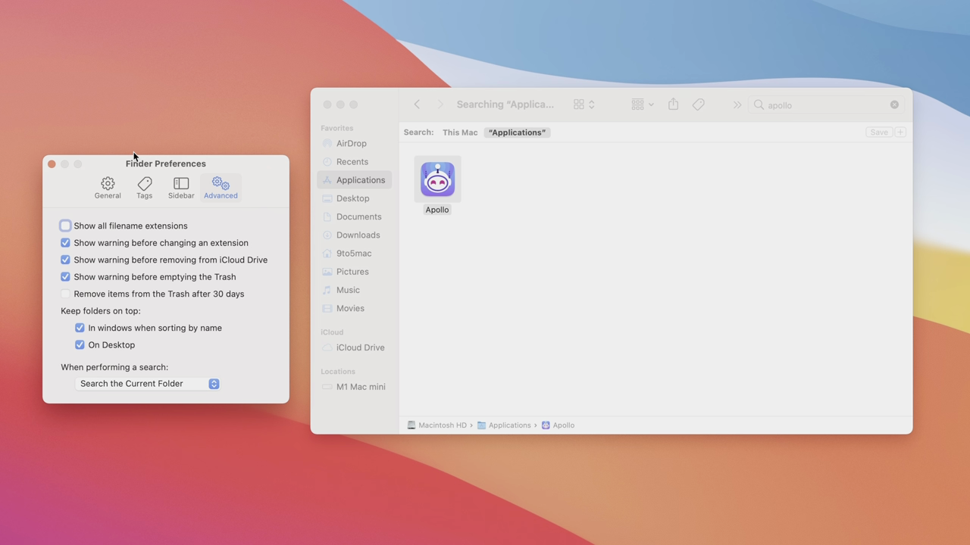
pyautogui.click(51, 165)
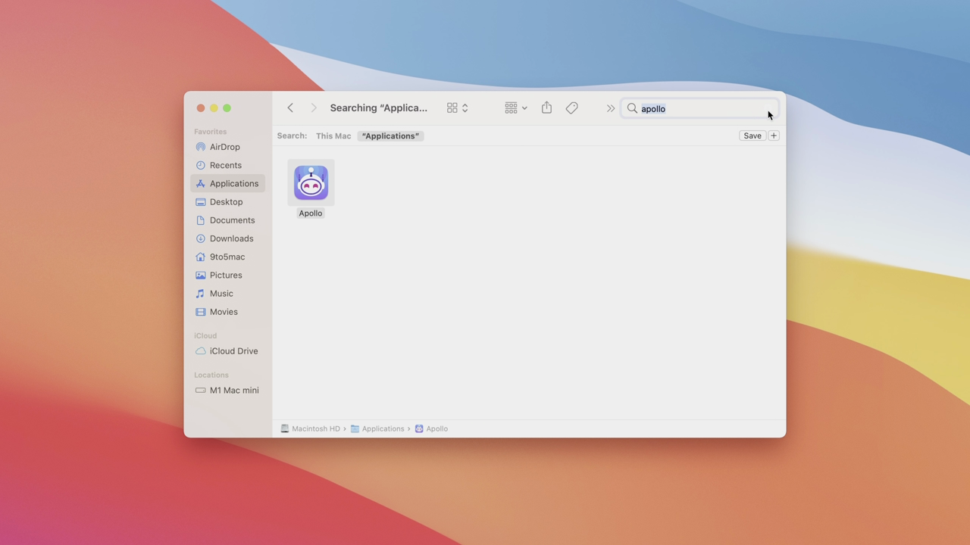
pyautogui.click(767, 108)
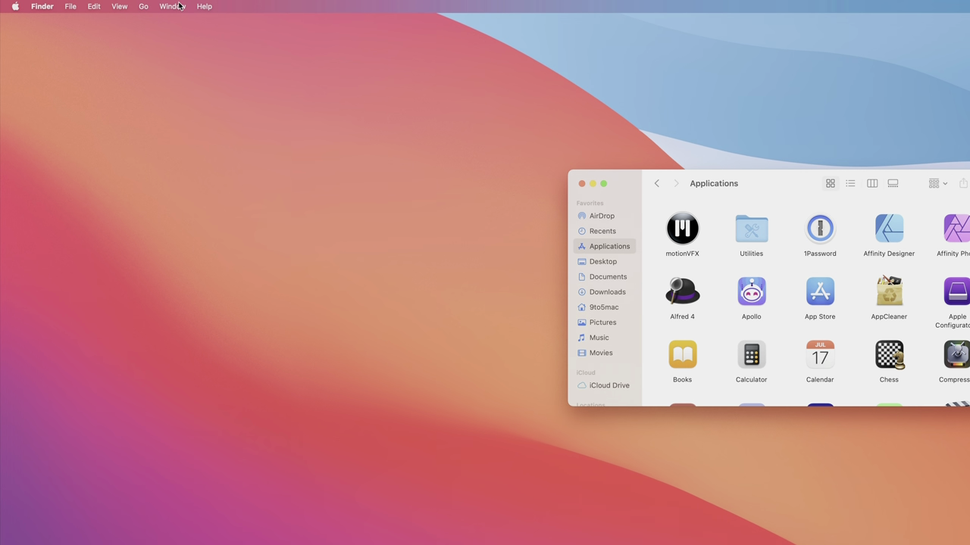
# - Reveal the hidden Library entry among Finder's Go destinations and open the Library folder
pyautogui.click(101, 4)
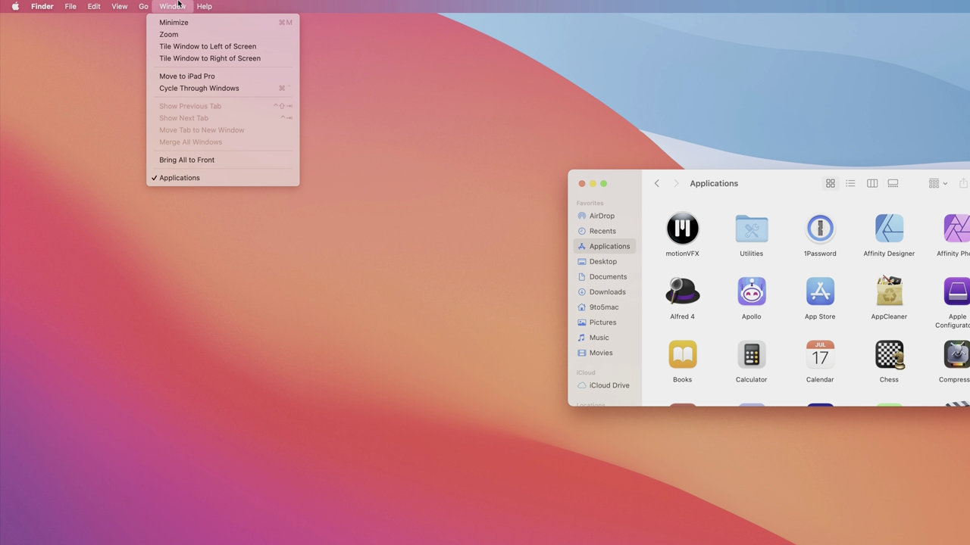
pyautogui.moveTo(85, 4)
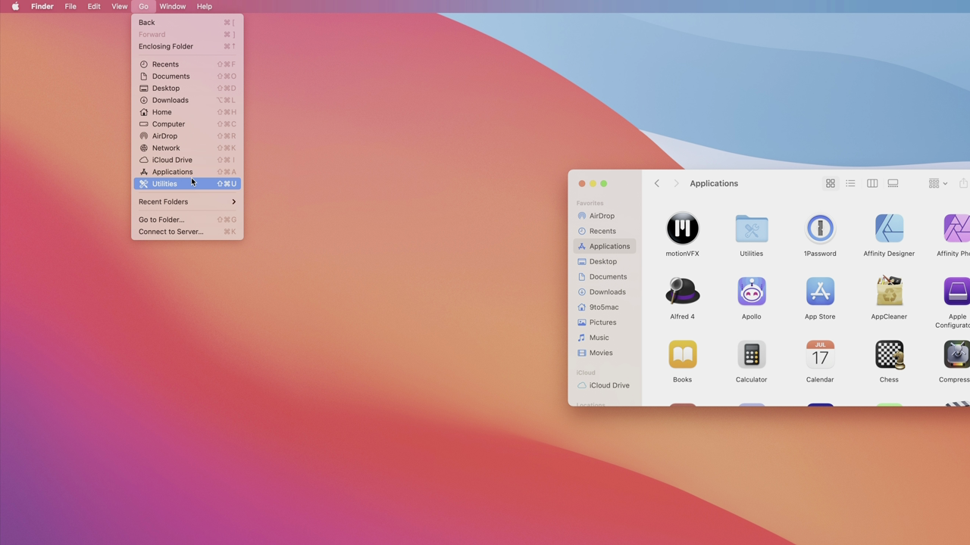
pyautogui.press('alt')
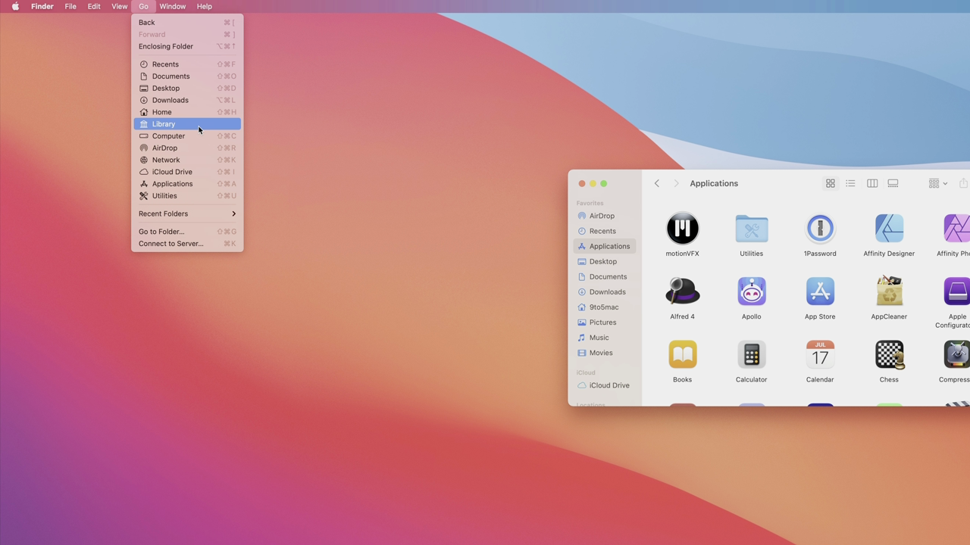
pyautogui.press('alt')
pyautogui.click(199, 124)
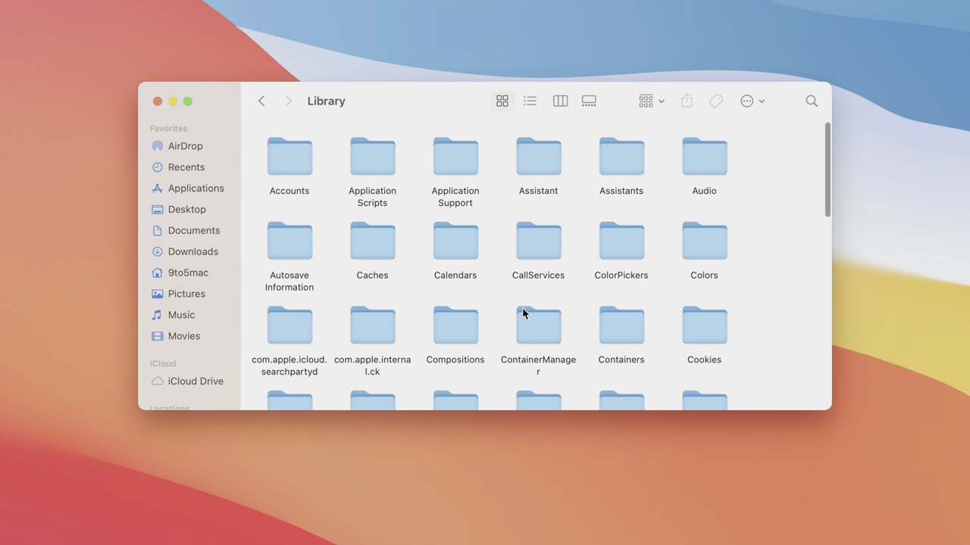
# - Look through the Library folder and its Application Support subfolder, then return to Library
pyautogui.scroll(-3, 522, 305)
pyautogui.scroll(3, 523, 304)
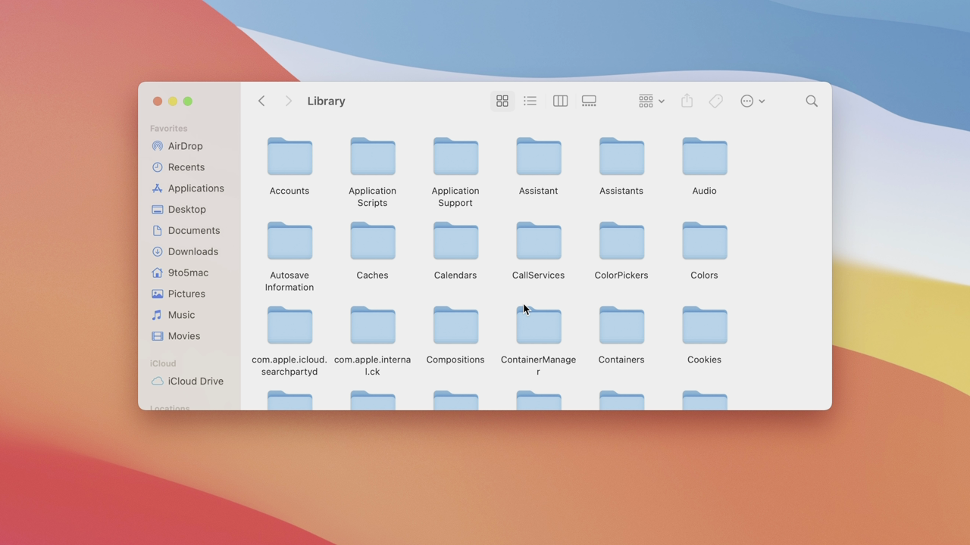
pyautogui.doubleClick(456, 163)
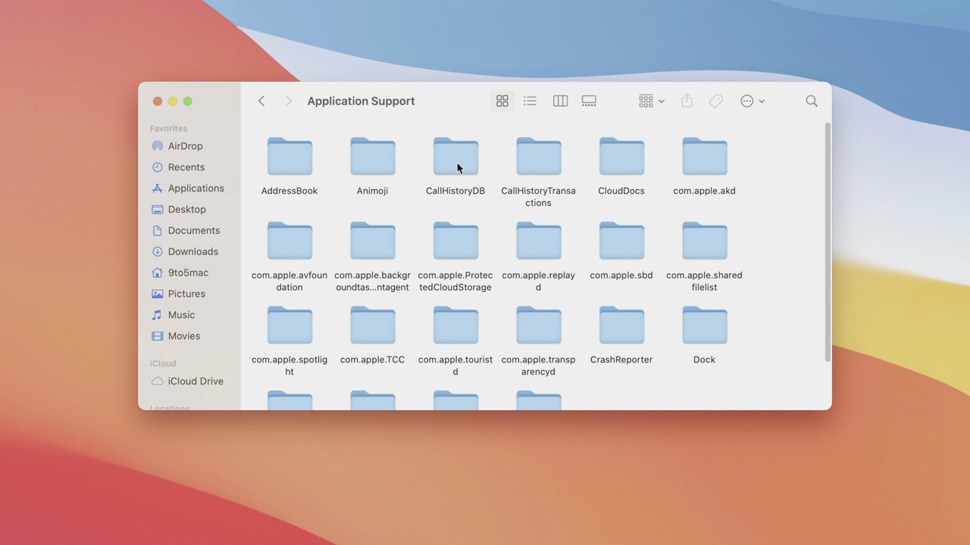
pyautogui.scroll(-3, 475, 242)
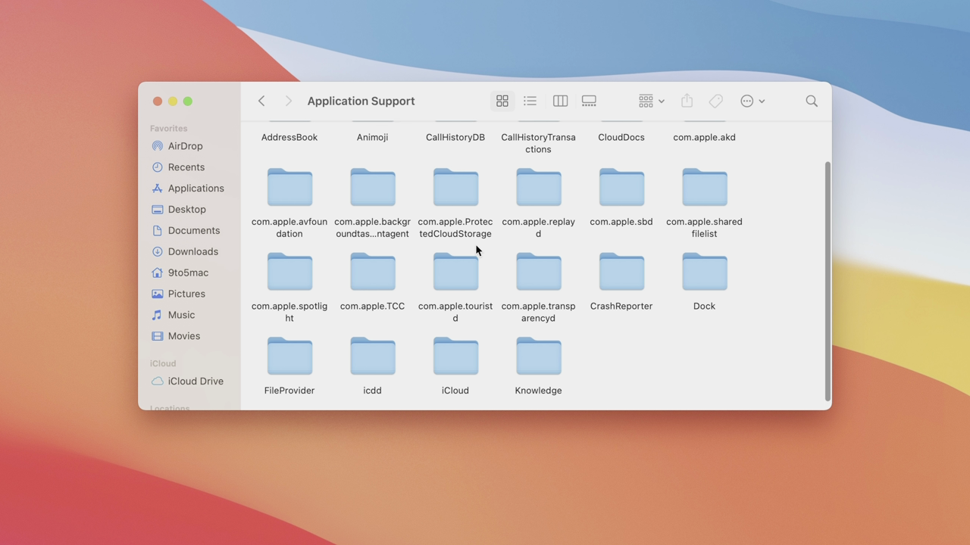
pyautogui.scroll(3, 476, 250)
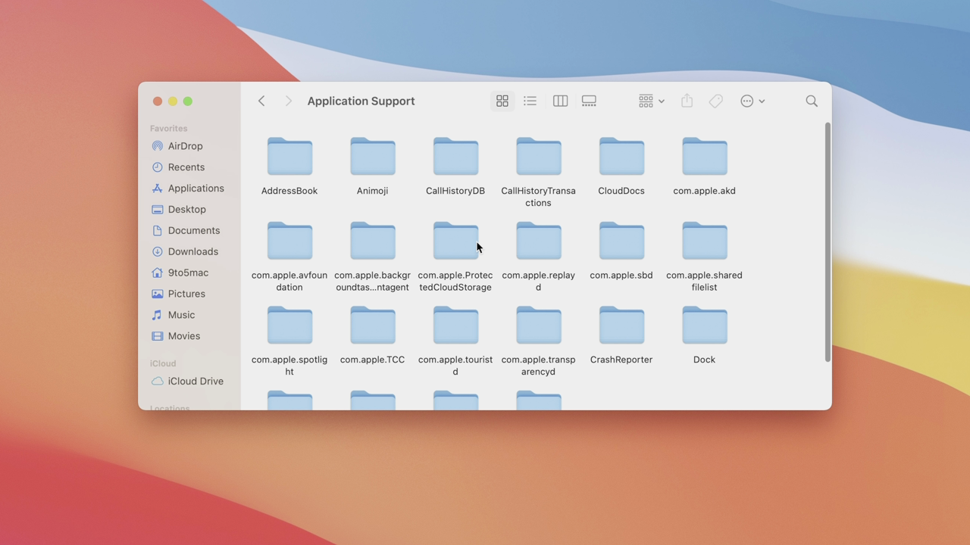
pyautogui.click(262, 102)
# - Look inside the Preferences subfolder of Library, then return to the start of the Library folder
pyautogui.scroll(-5, 362, 196)
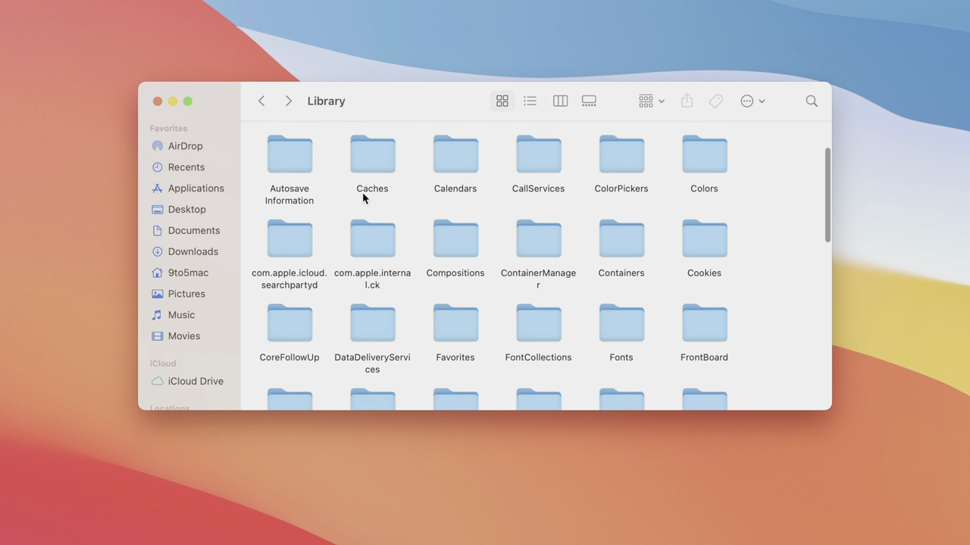
pyautogui.scroll(-15, 363, 195)
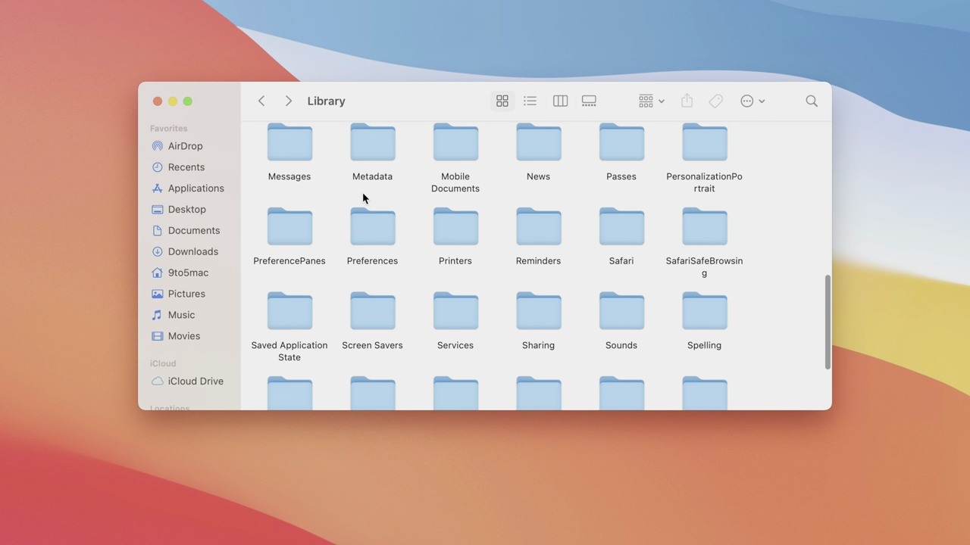
pyautogui.doubleClick(368, 214)
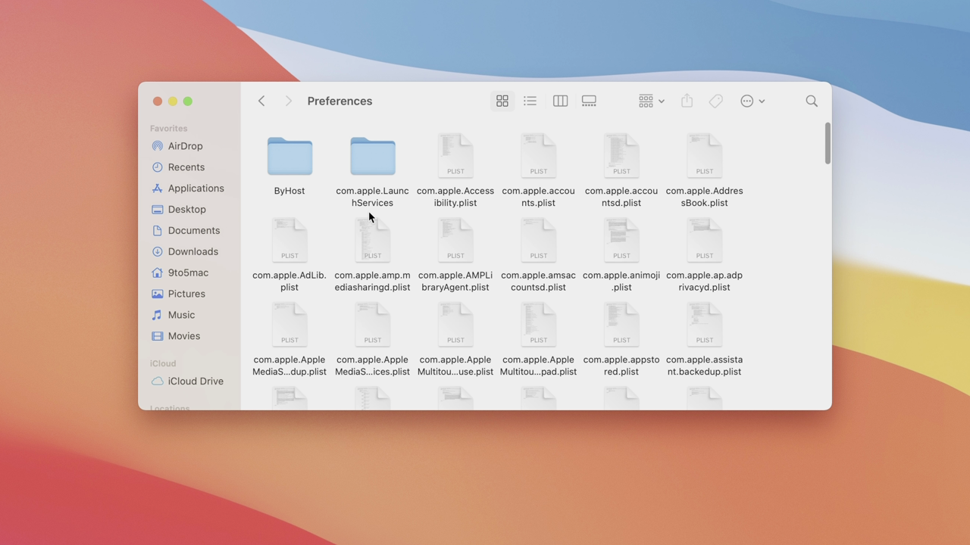
pyautogui.click(264, 103)
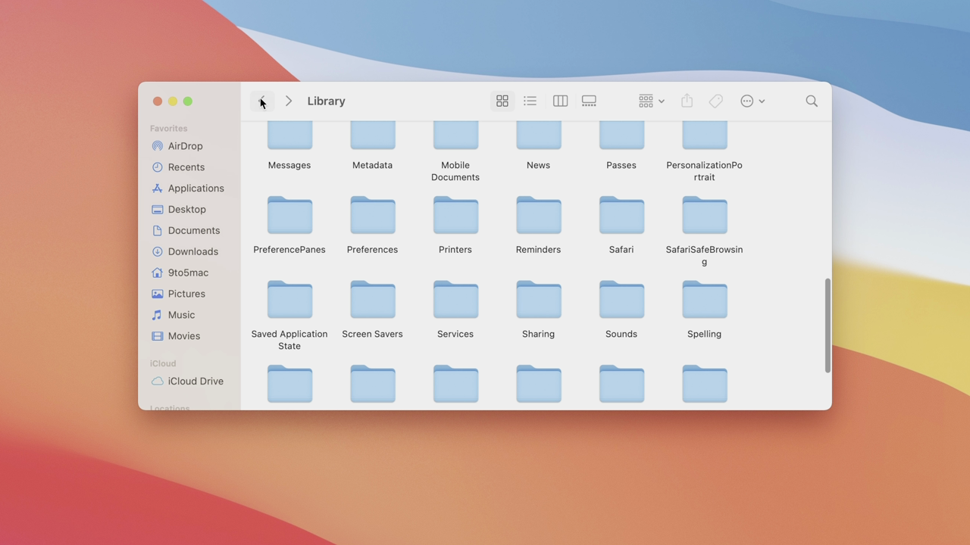
pyautogui.scroll(15, 358, 228)
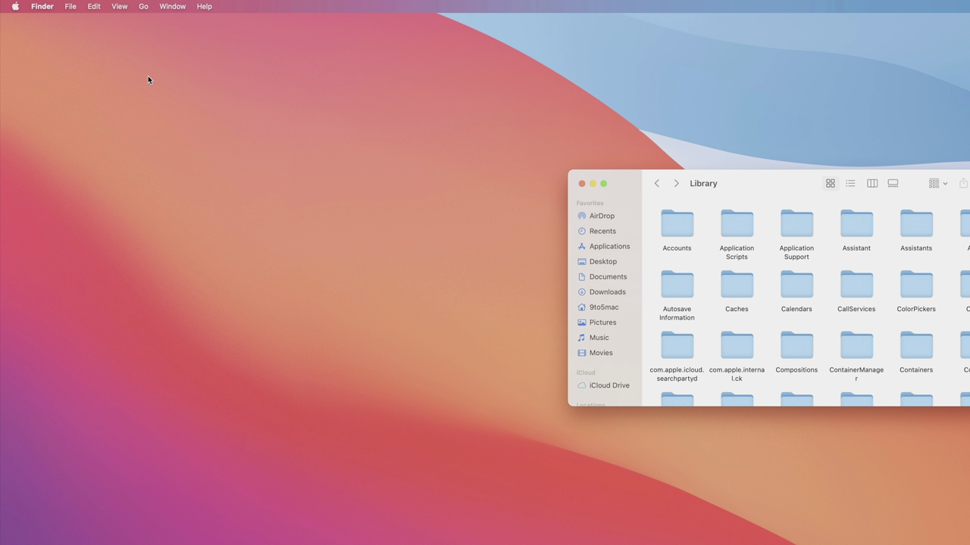
# - Add the Library folder to the Finder sidebar and select it under Favorites
pyautogui.click(71, 7)
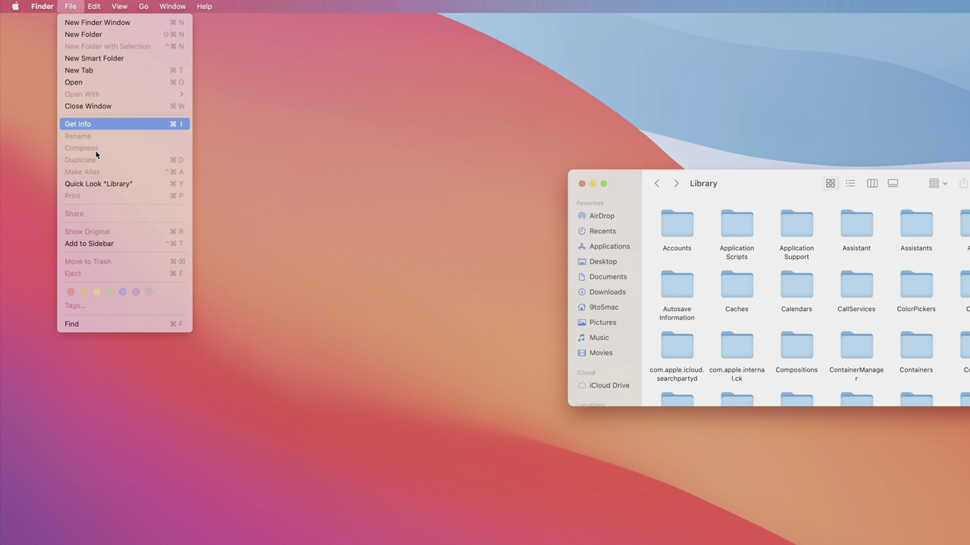
pyautogui.click(126, 244)
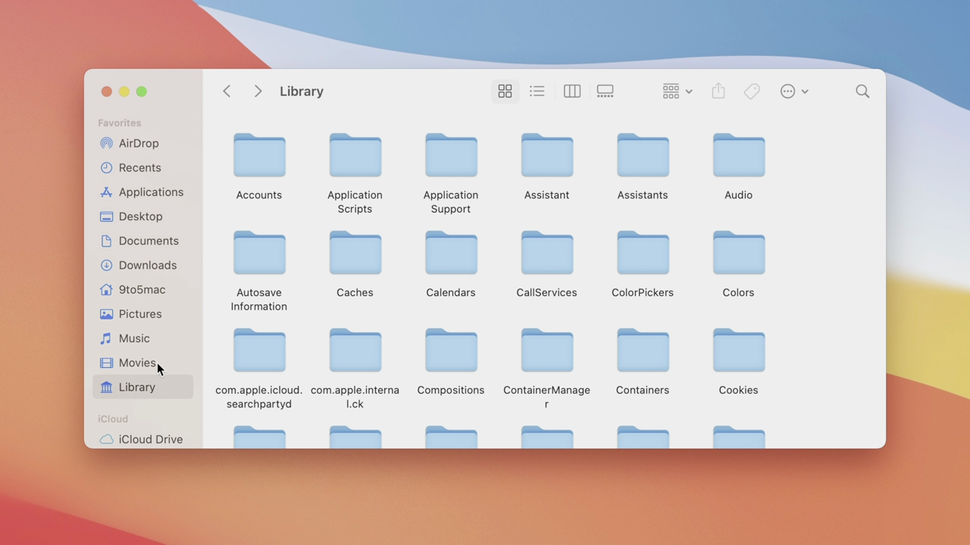
pyautogui.click(157, 363)
pyautogui.click(139, 388)
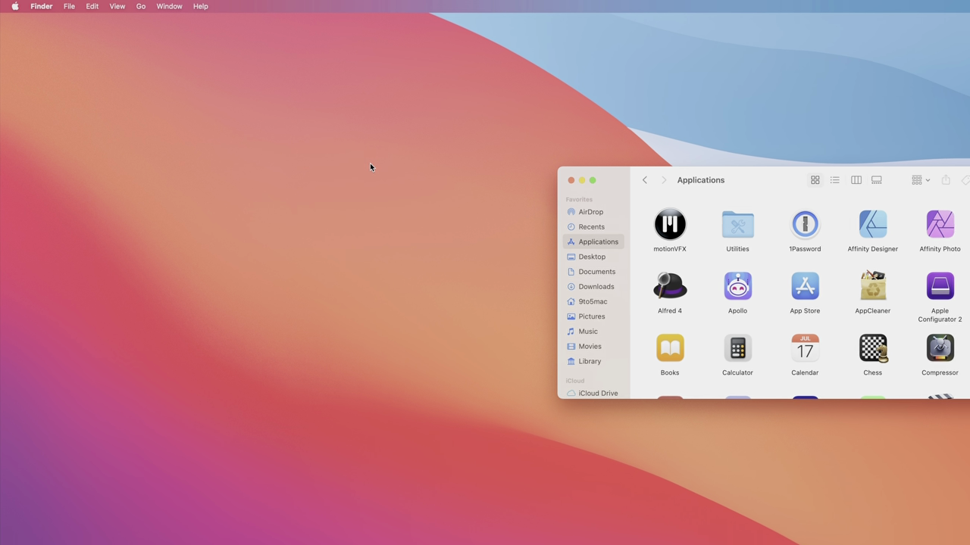
# - Show the status bar in the Applications window in Finder
pyautogui.click(137, 11)
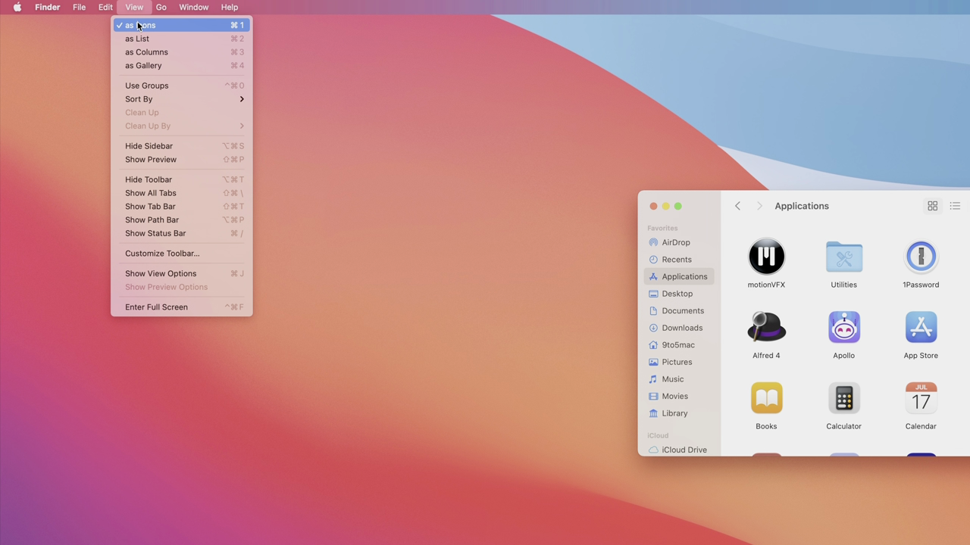
pyautogui.click(193, 234)
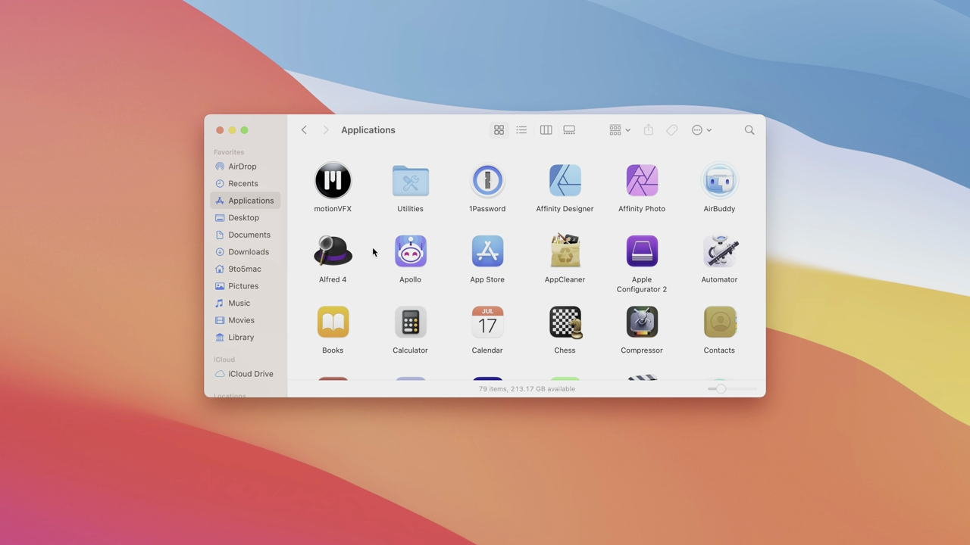
pyautogui.scroll(-5, 373, 256)
pyautogui.scroll(5, 373, 256)
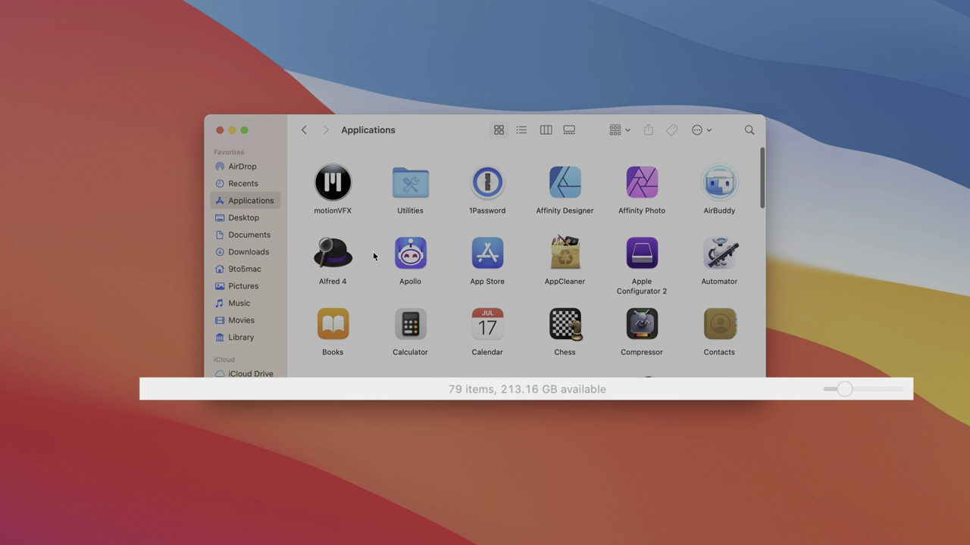
# - Test the status bar by selecting Apollo, App Store and AppCleaner, clearing the selection and using the icon size slider
pyautogui.click(396, 258)
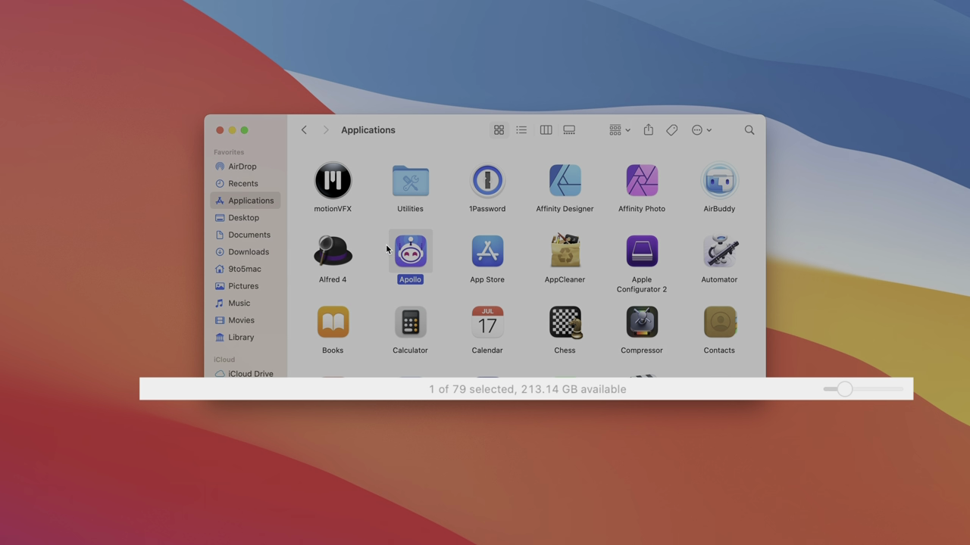
pyautogui.moveTo(389, 245); pyautogui.dragTo(592, 281)
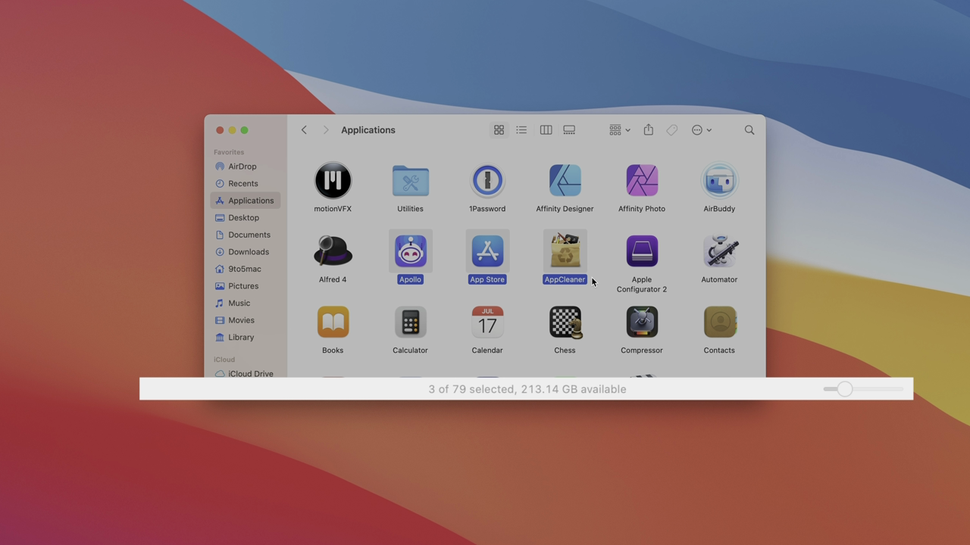
pyautogui.click(604, 301)
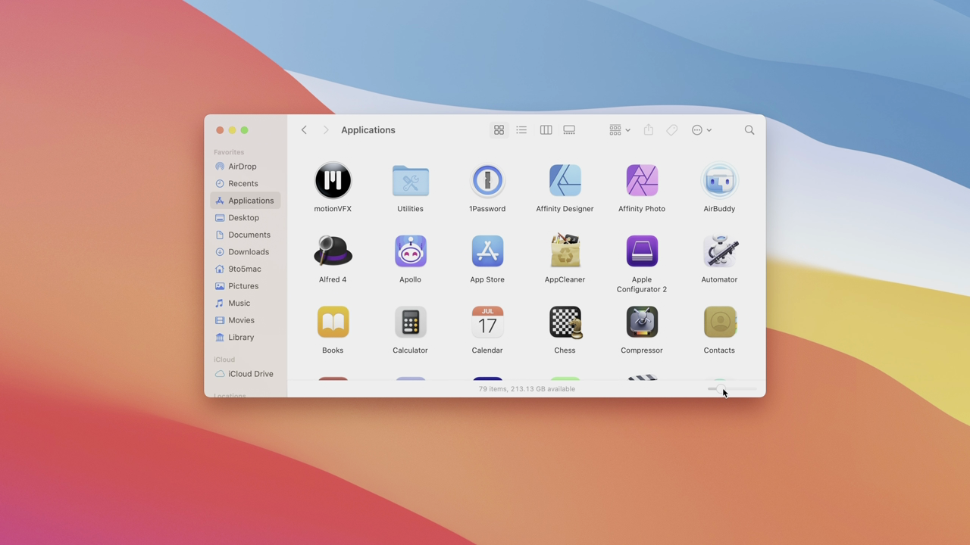
pyautogui.moveTo(723, 389)
pyautogui.mouseDown()
pyautogui.moveTo(733, 388)
pyautogui.moveTo(722, 387)
pyautogui.mouseUp()
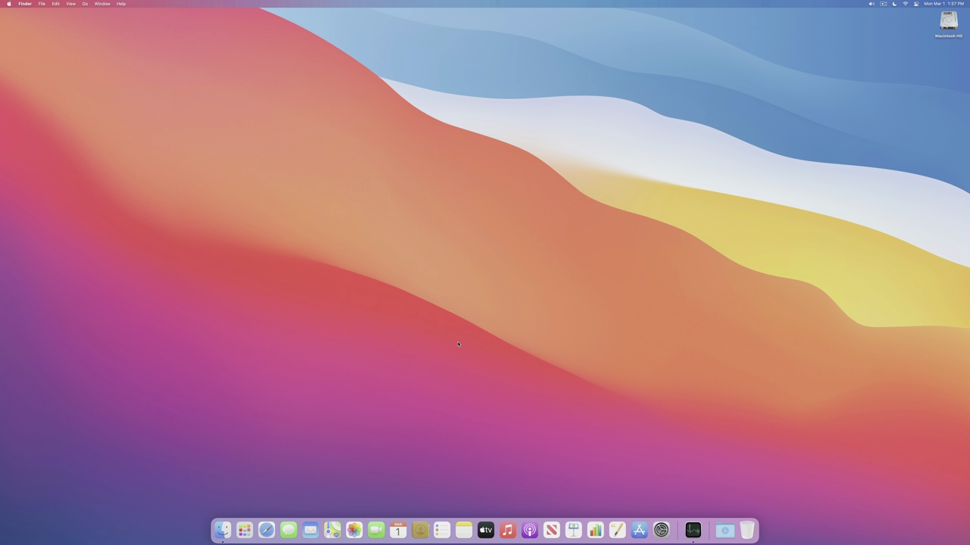
# - Take a screenshot of the entire screen
pyautogui.press('super+shift+3')
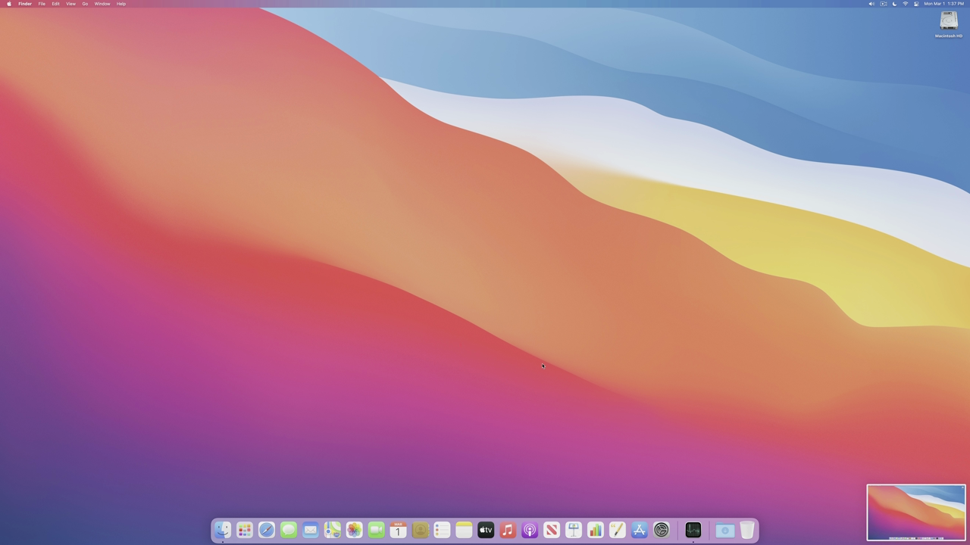
# - Open the new screenshot for markup, draw a curved stroke across its middle and delete the screenshot
pyautogui.click(910, 513)
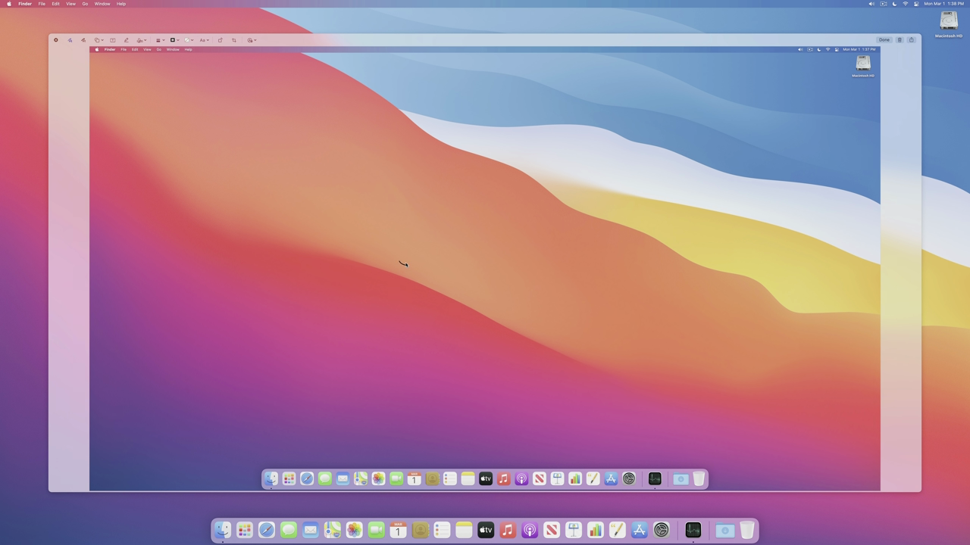
pyautogui.moveTo(402, 263); pyautogui.dragTo(604, 282)
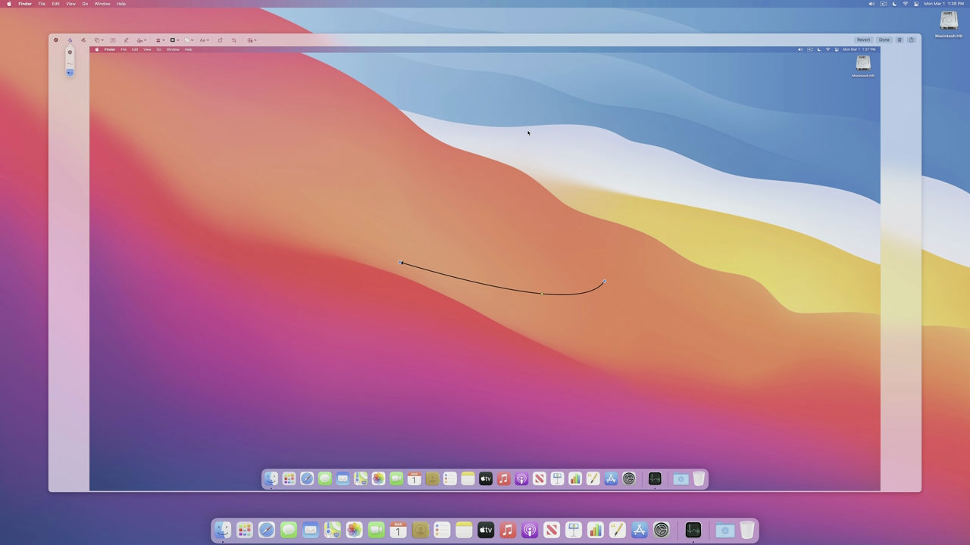
pyautogui.click(899, 40)
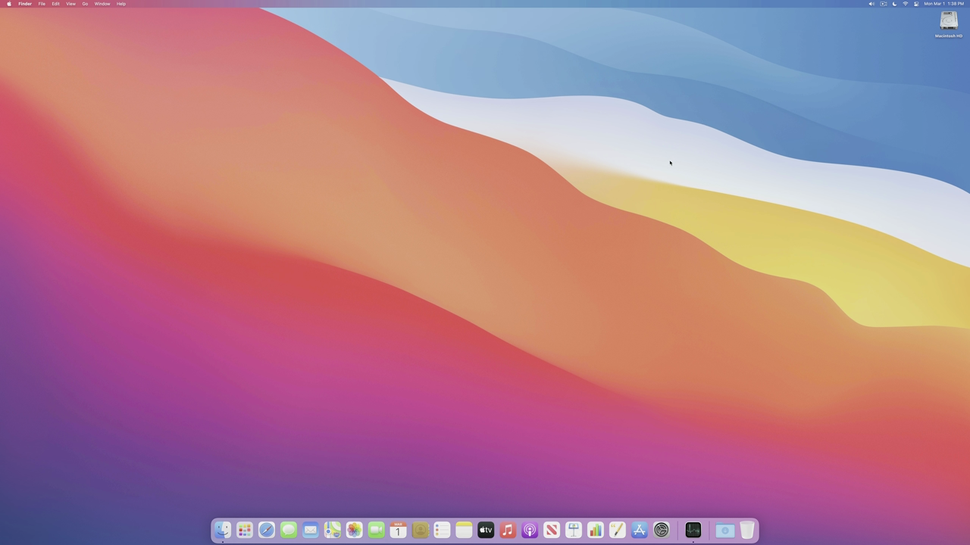
# - Take another screenshot of the entire screen, select its file on the desktop and clear the selection
pyautogui.press('super+shift+3')
pyautogui.click(950, 57)
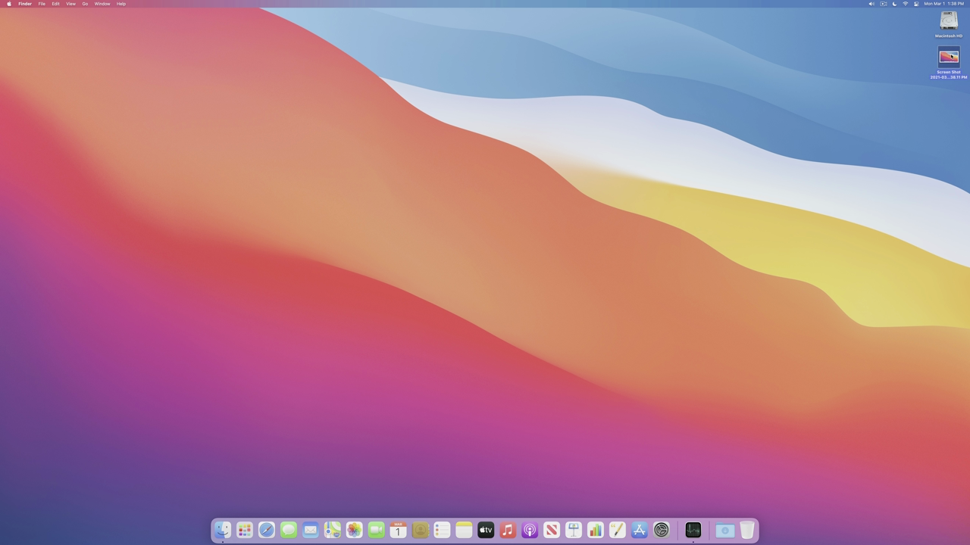
pyautogui.click(841, 93)
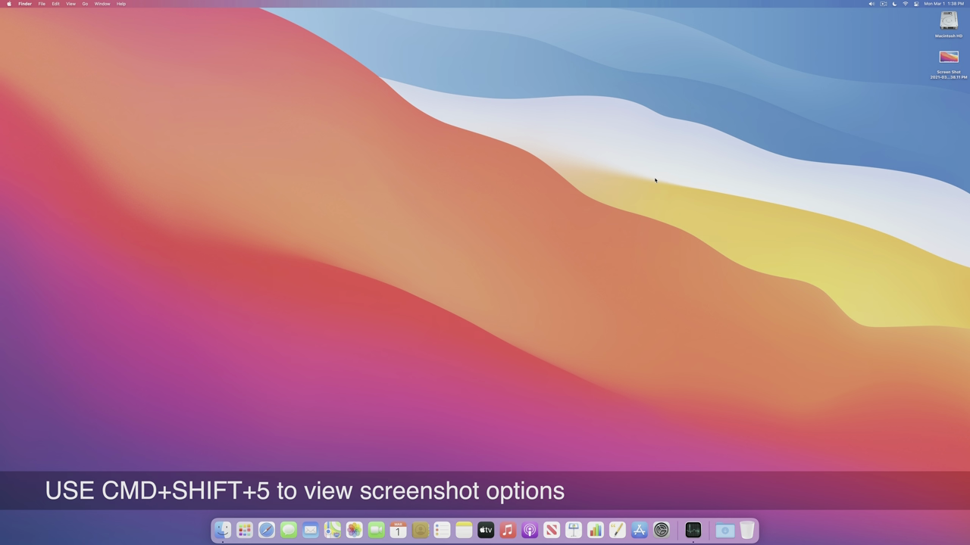
# - Turn off Show Floating Thumbnail in the screenshot options and dismiss the screenshot controls
pyautogui.press('super+shift+5')
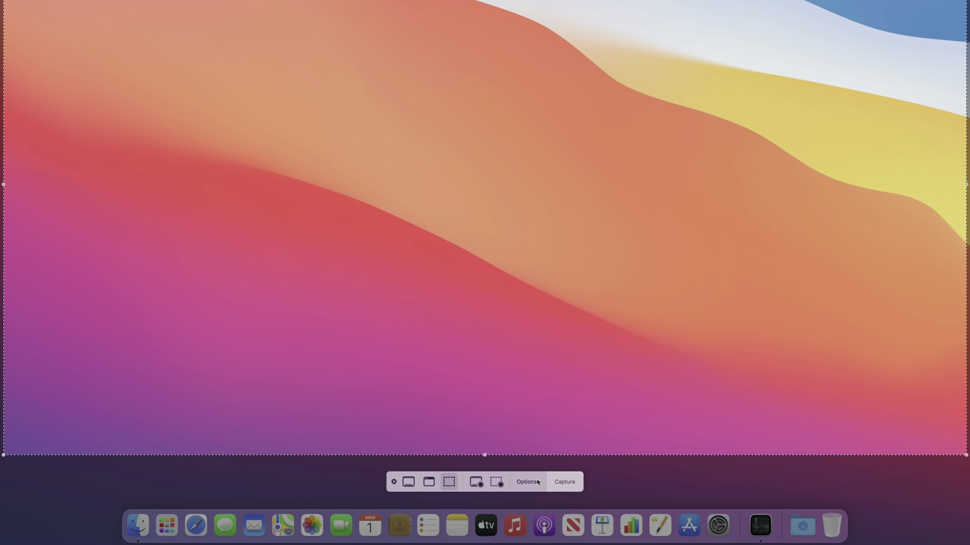
pyautogui.click(523, 497)
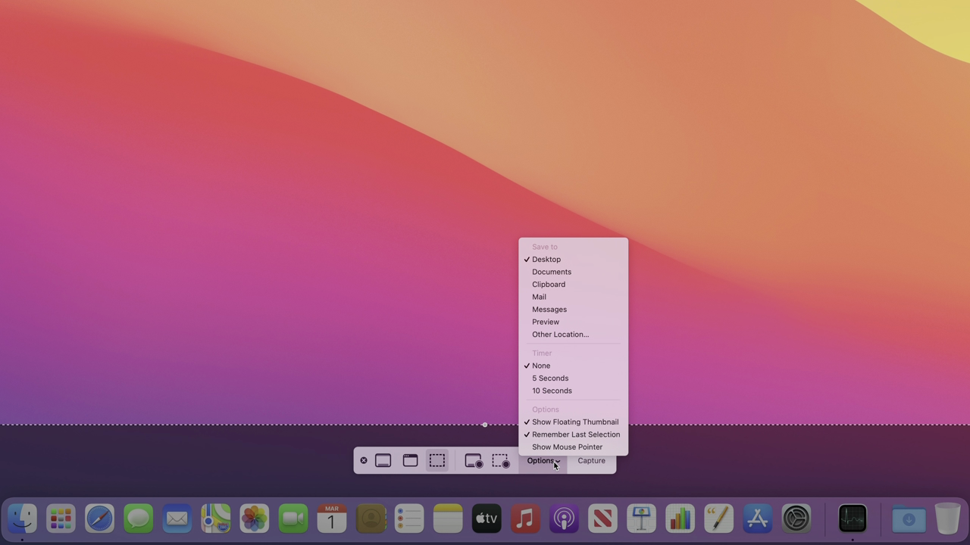
pyautogui.click(596, 425)
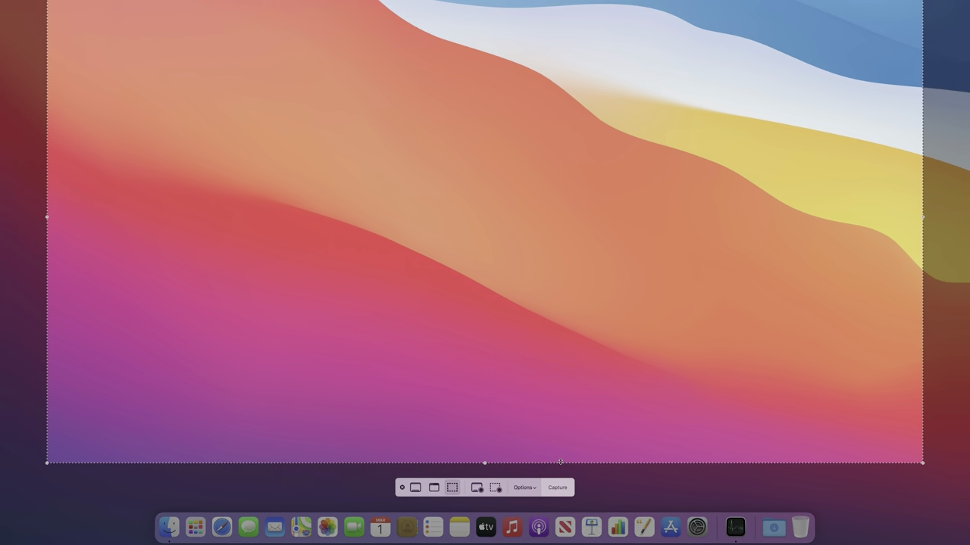
pyautogui.press('Escape')
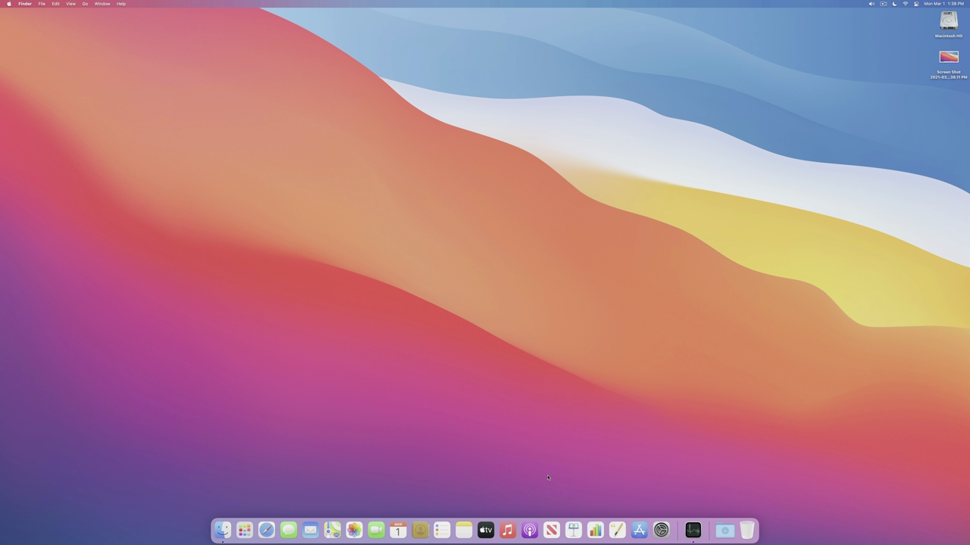
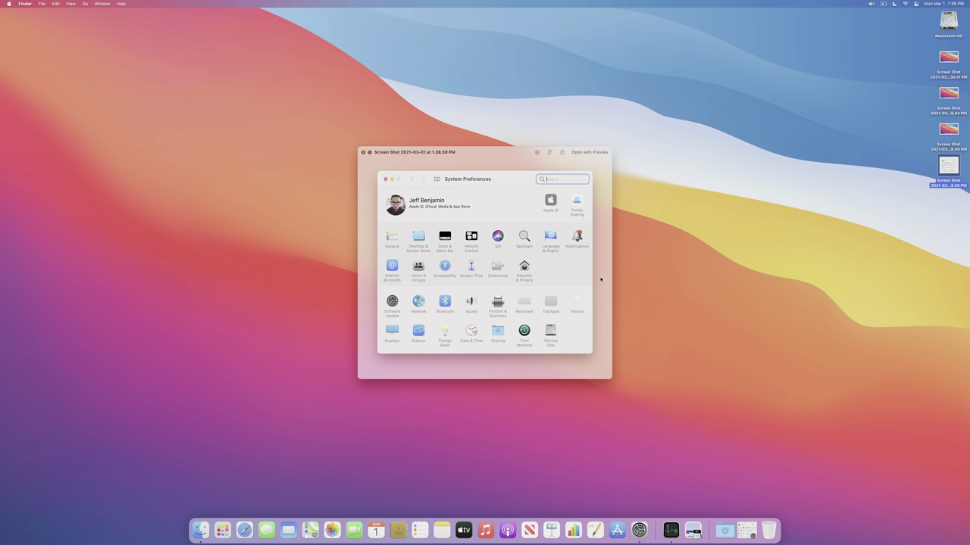
# - Open the System Preferences window screenshot in Preview, centre it on the desktop, select the whole image to examine its shadow border, and close it
pyautogui.press('space')
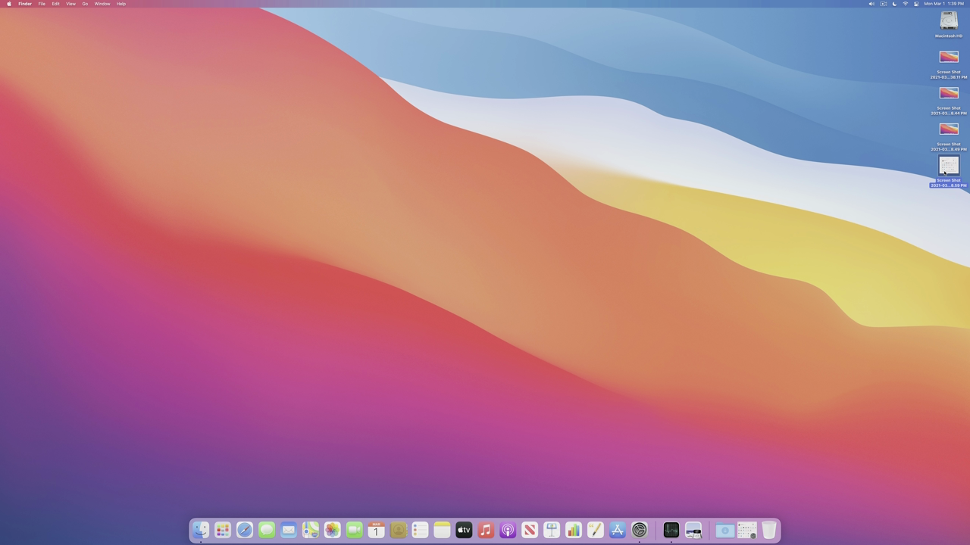
pyautogui.doubleClick(944, 174)
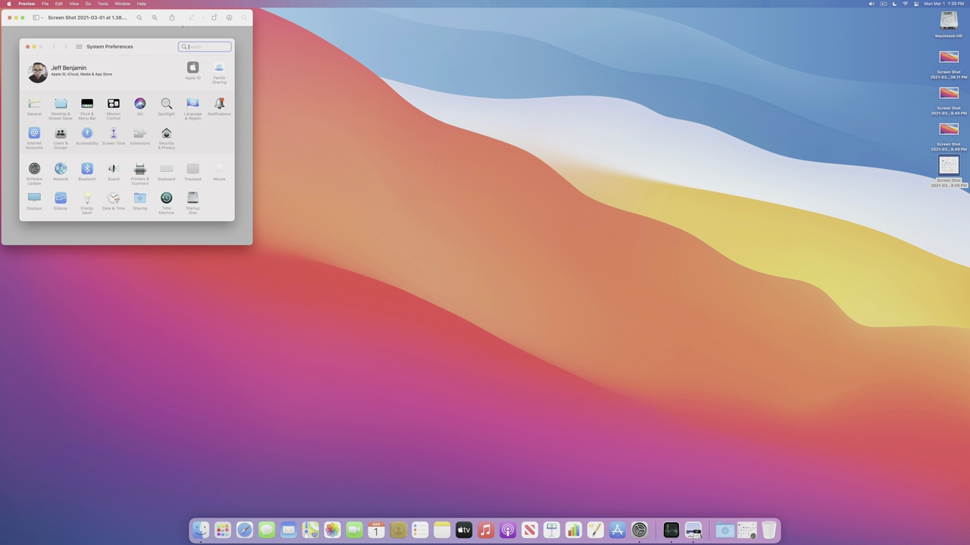
pyautogui.moveTo(122, 13); pyautogui.dragTo(465, 138)
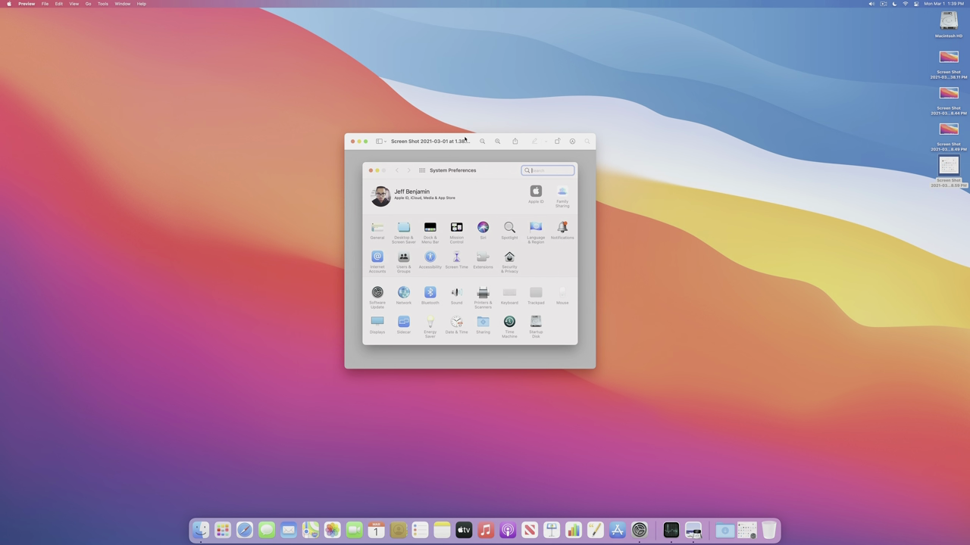
pyautogui.press('super+a')
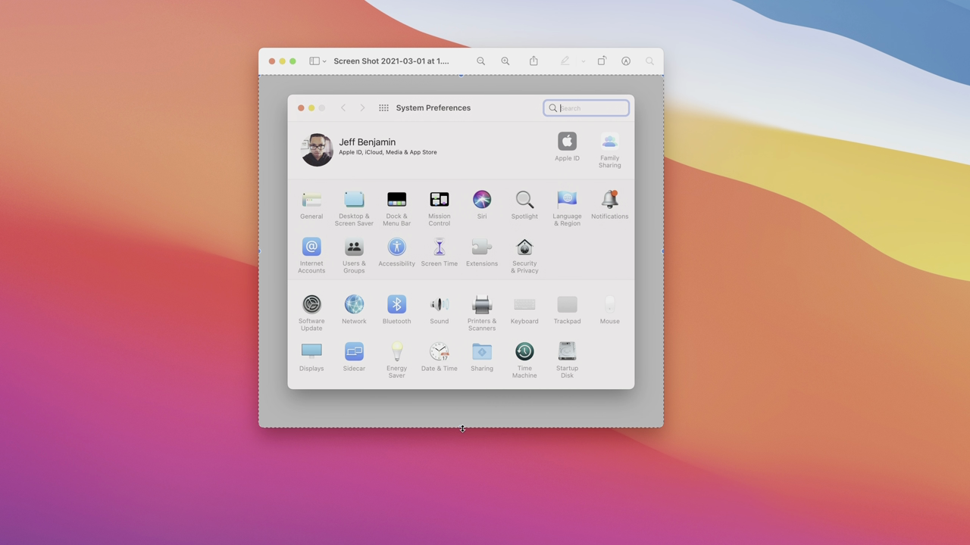
pyautogui.moveTo(460, 425)
pyautogui.mouseDown()
pyautogui.moveTo(476, 407)
pyautogui.moveTo(476, 446)
pyautogui.moveTo(462, 427)
pyautogui.mouseUp()
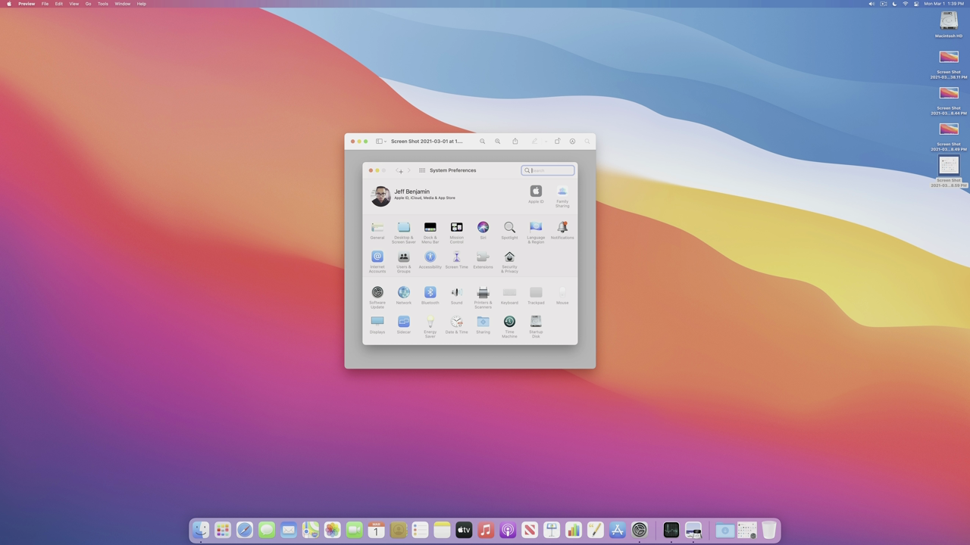
pyautogui.click(353, 142)
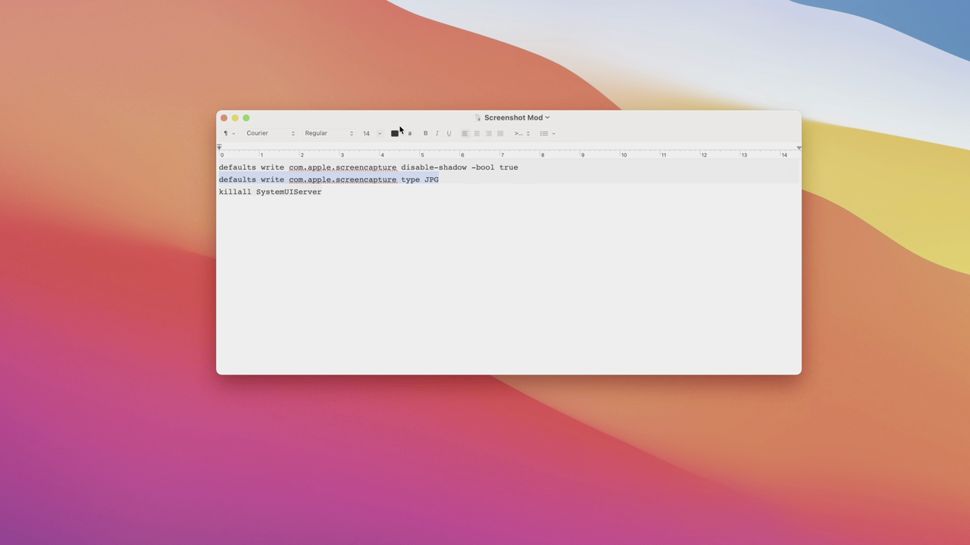
# - Copy all three commands from the Screenshot Mod document and minimize its window
pyautogui.click(455, 218)
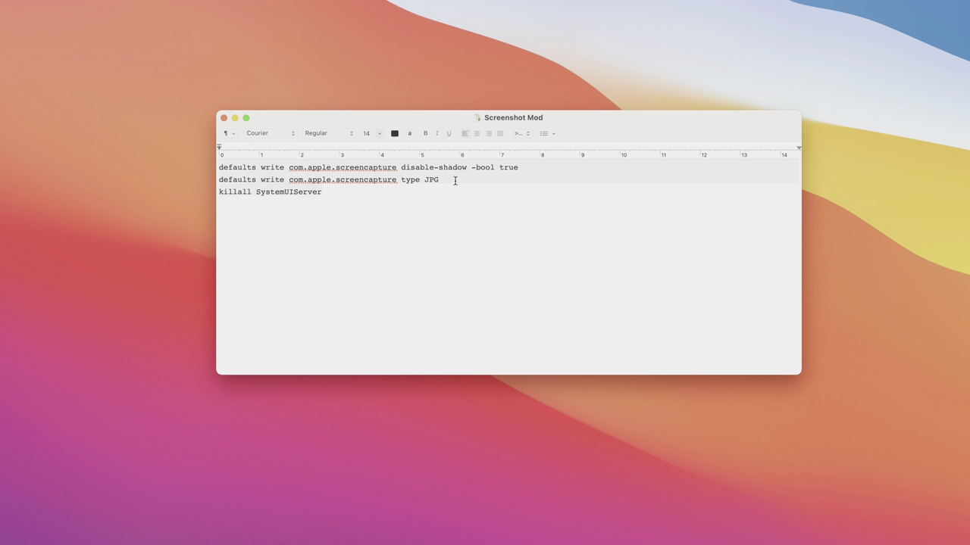
pyautogui.moveTo(454, 180); pyautogui.dragTo(218, 176)
pyautogui.click(384, 191)
pyautogui.press('super+a')
pyautogui.press('super+c')
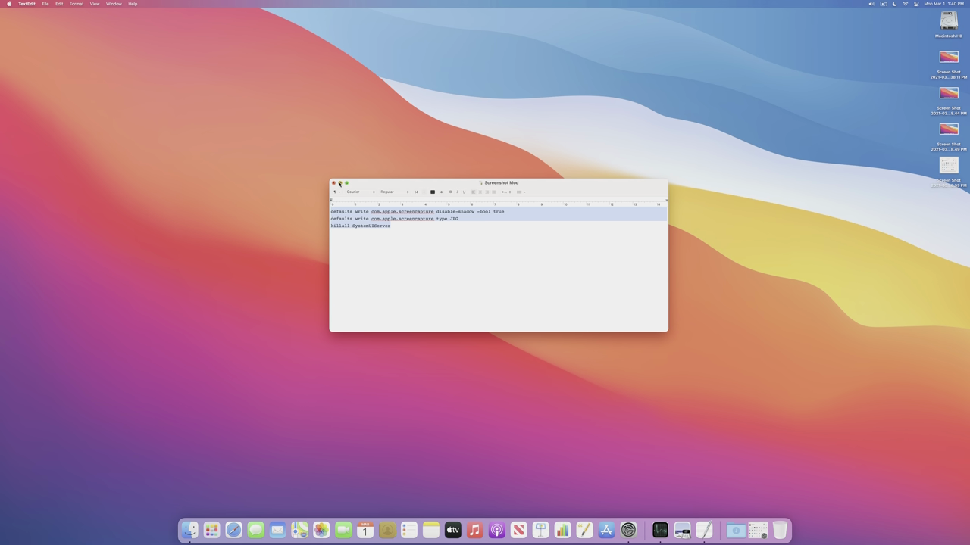
pyautogui.click(339, 184)
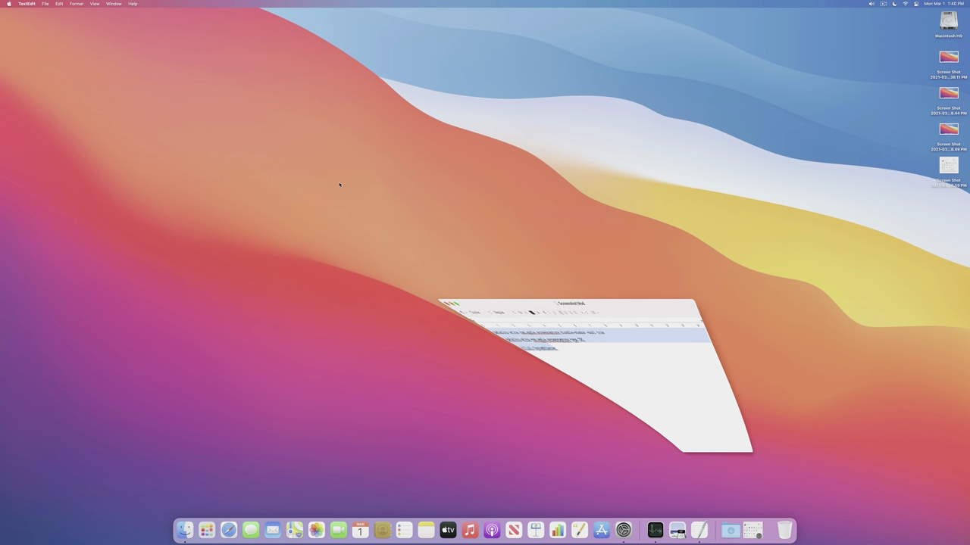
# - In Terminal, run the copied commands that disable screenshot shadows, set the type to JPG and restart SystemUIServer, and close the window
pyautogui.press('F4')
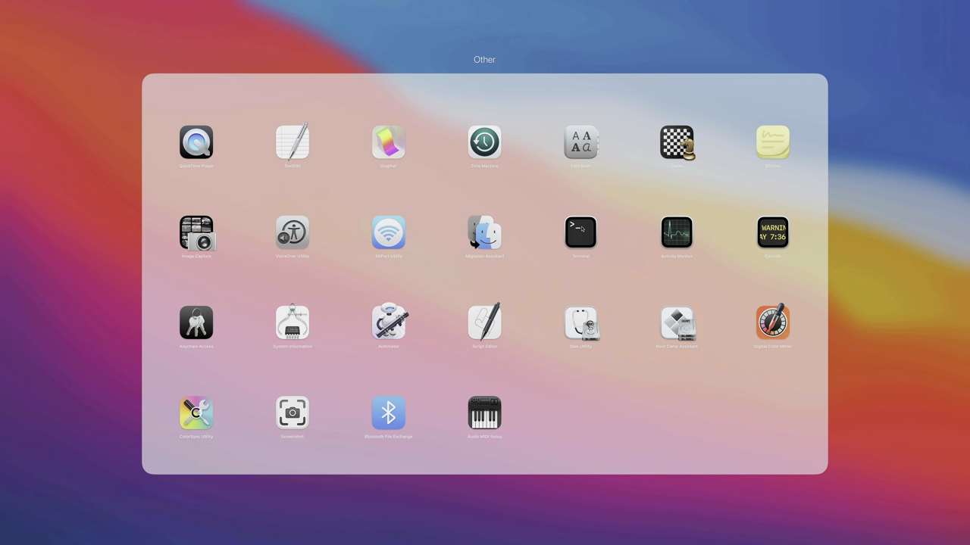
pyautogui.click(581, 229)
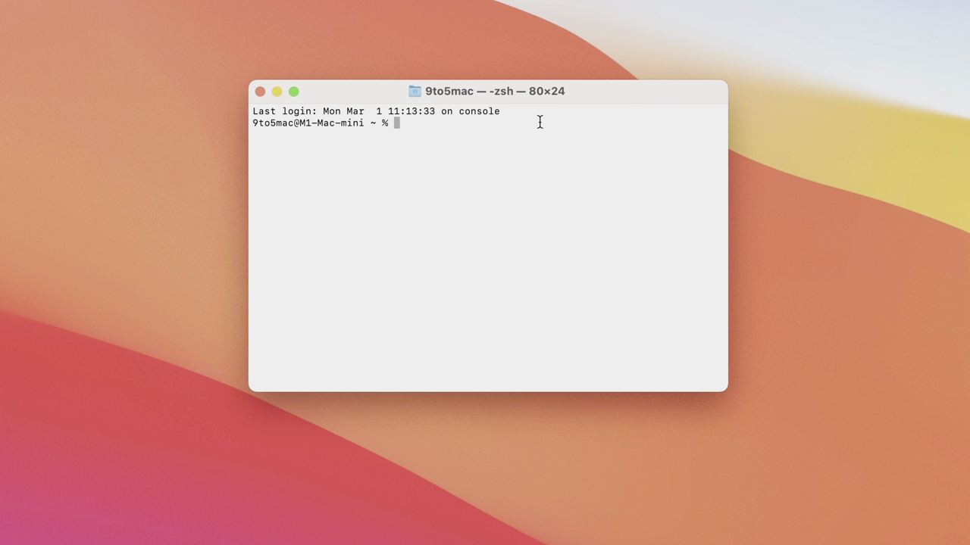
pyautogui.press('super+v')
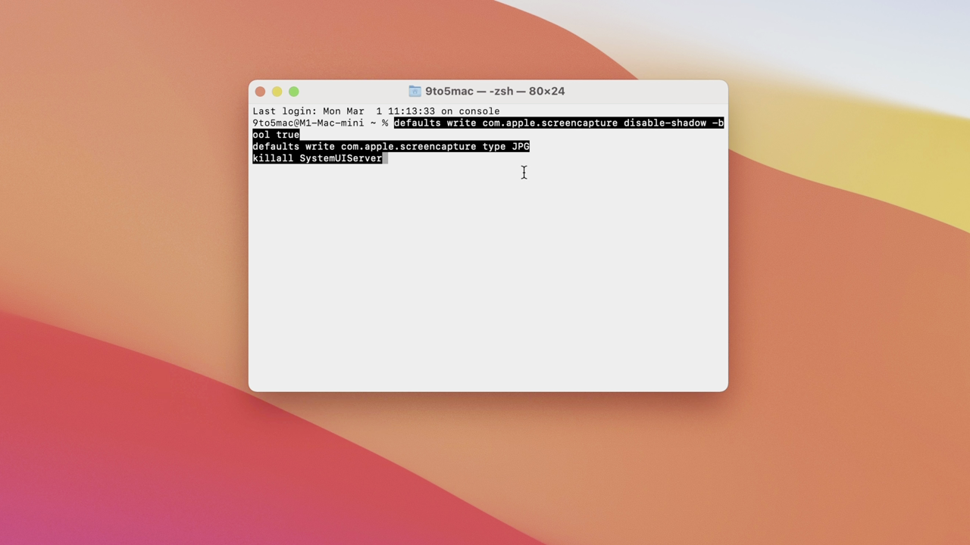
pyautogui.press('Return')
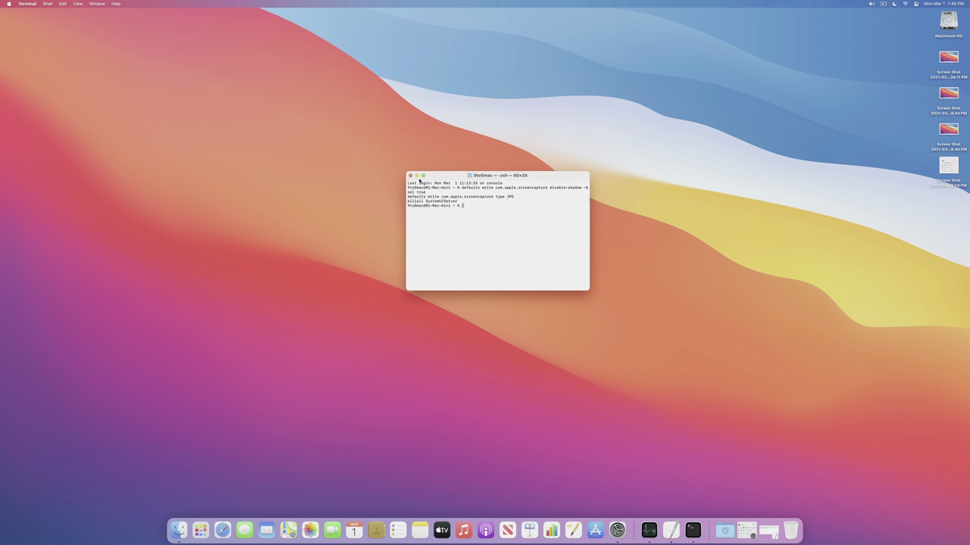
pyautogui.click(410, 176)
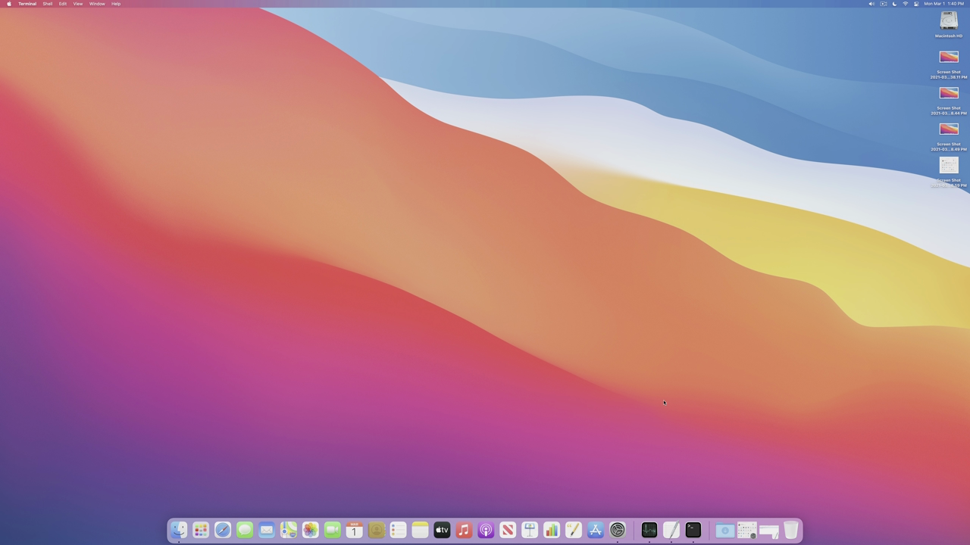
# - Open System Preferences, capture a screenshot of only its window and minimize it
pyautogui.click(617, 530)
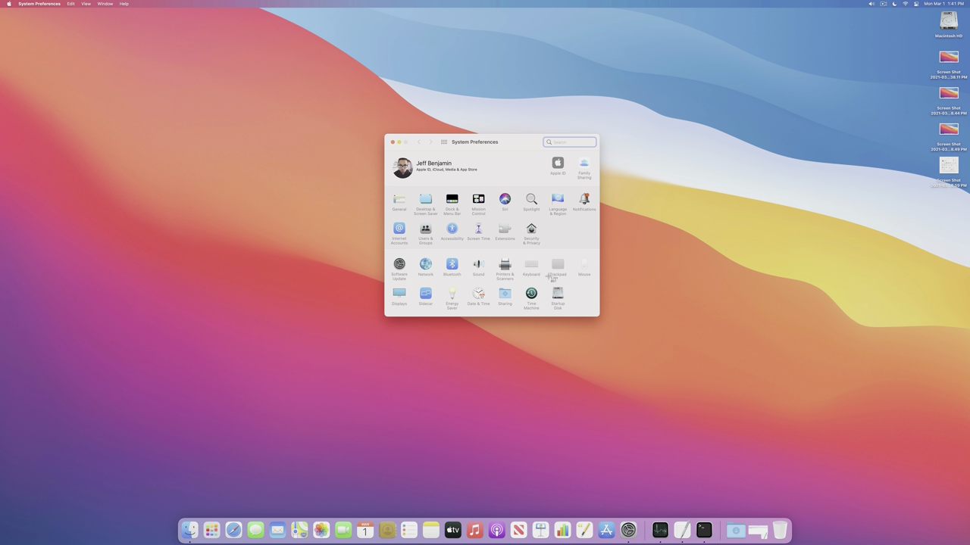
pyautogui.press('super+shift+4')
pyautogui.press('space')
pyautogui.click(460, 236)
pyautogui.click(398, 143)
# - Compare the new 1.41.01 PM window screenshot with the 1.38.59 PM one in Quick Look and select the older file
pyautogui.click(948, 203)
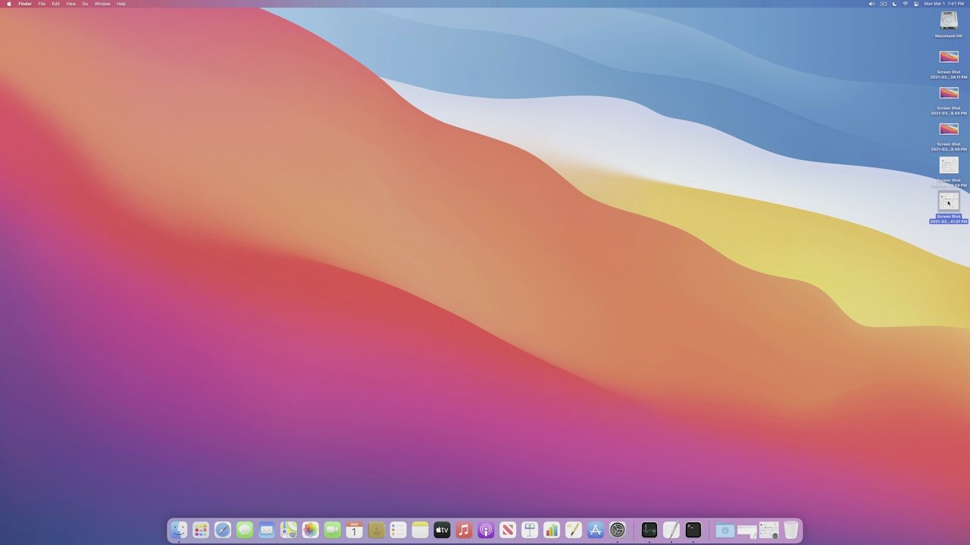
pyautogui.press('space')
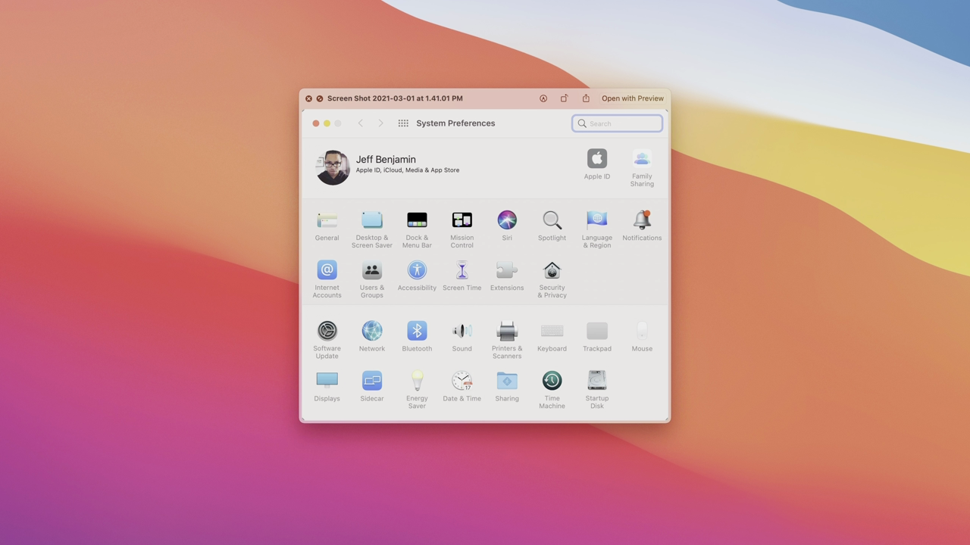
pyautogui.press('Up')
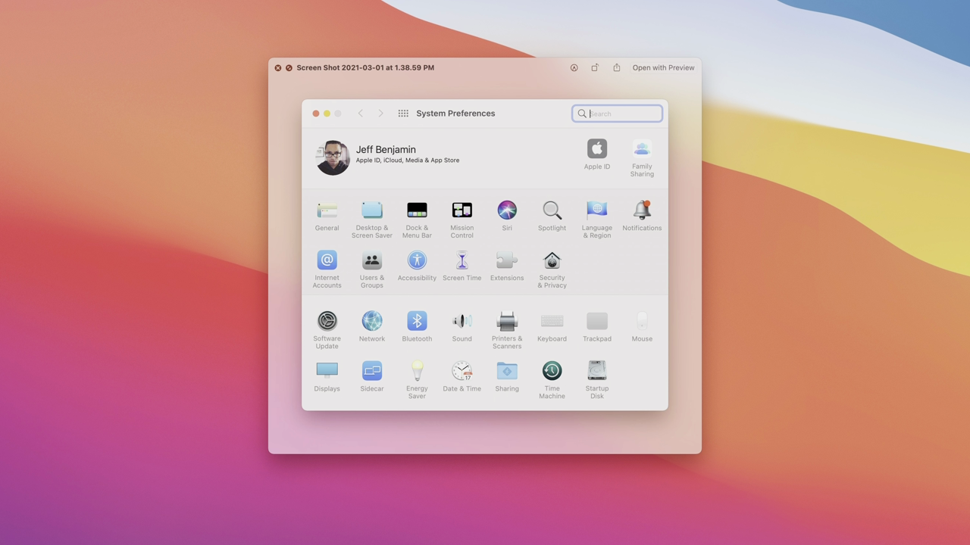
pyautogui.press('Down')
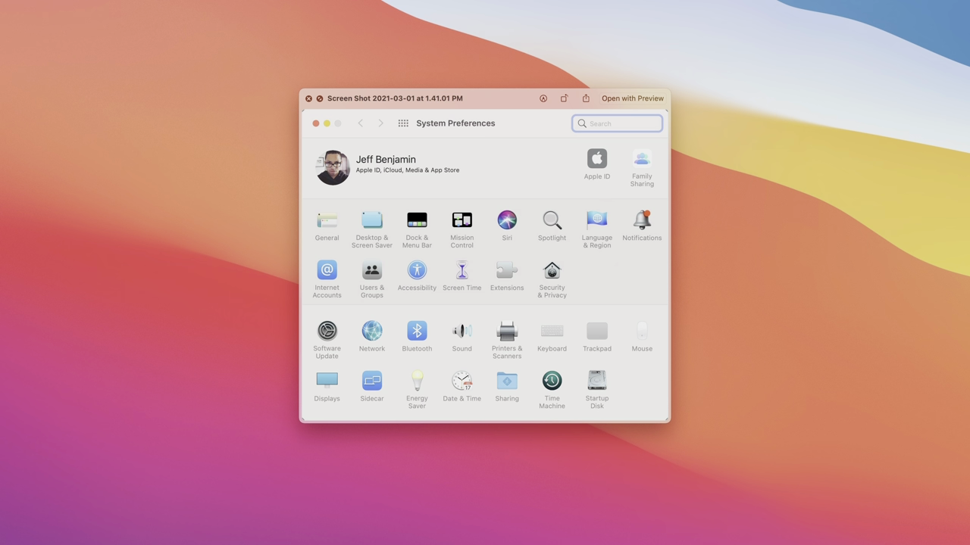
pyautogui.press('Up')
pyautogui.press('Down')
pyautogui.press('space')
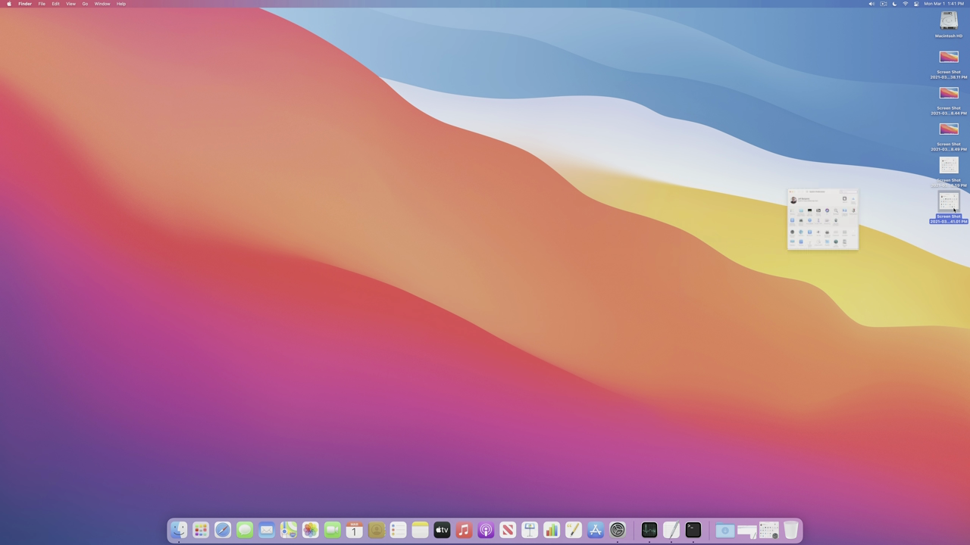
pyautogui.click(950, 172)
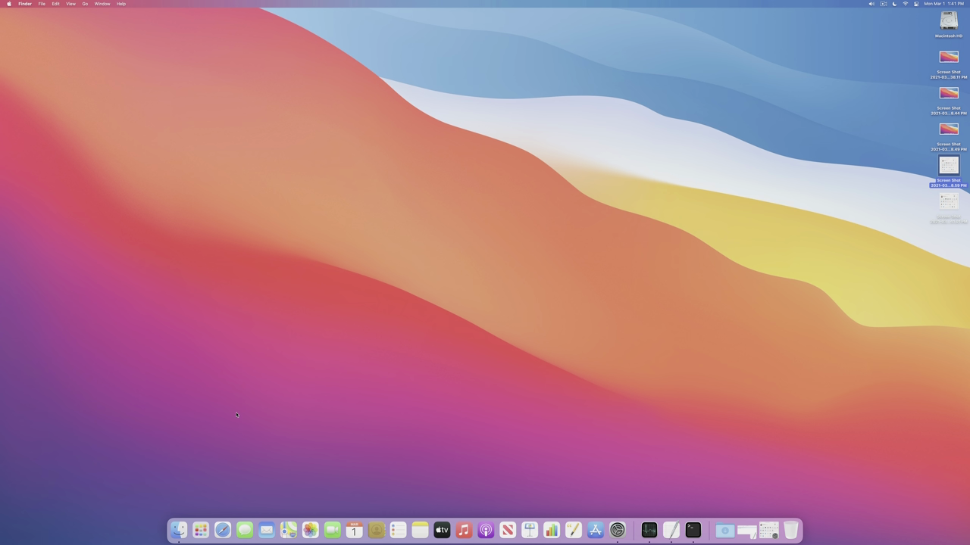
# - Show the Desktop folder in list view and preview the 1.38.59 PM PNG and 1.41.01 PM JPEG screenshots to compare type and size
pyautogui.click(178, 530)
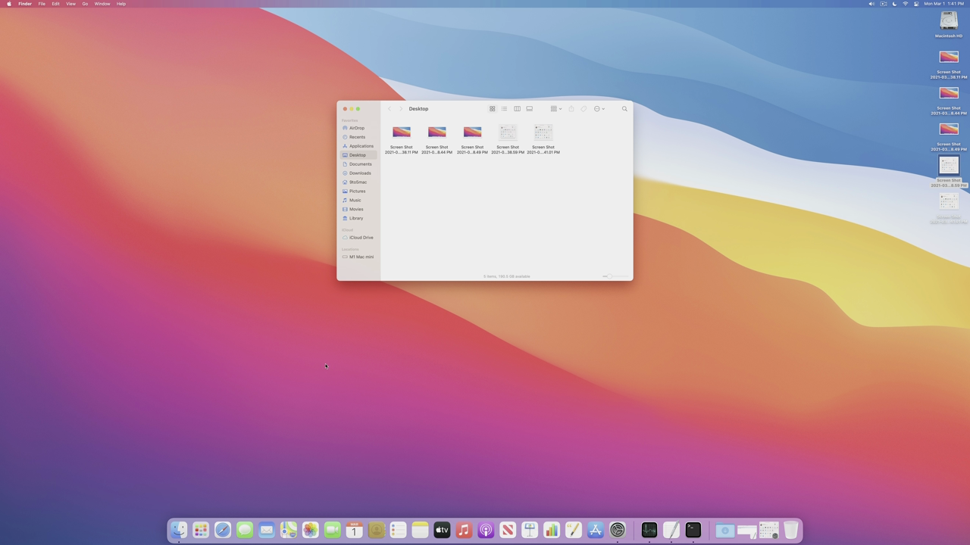
pyautogui.click(504, 109)
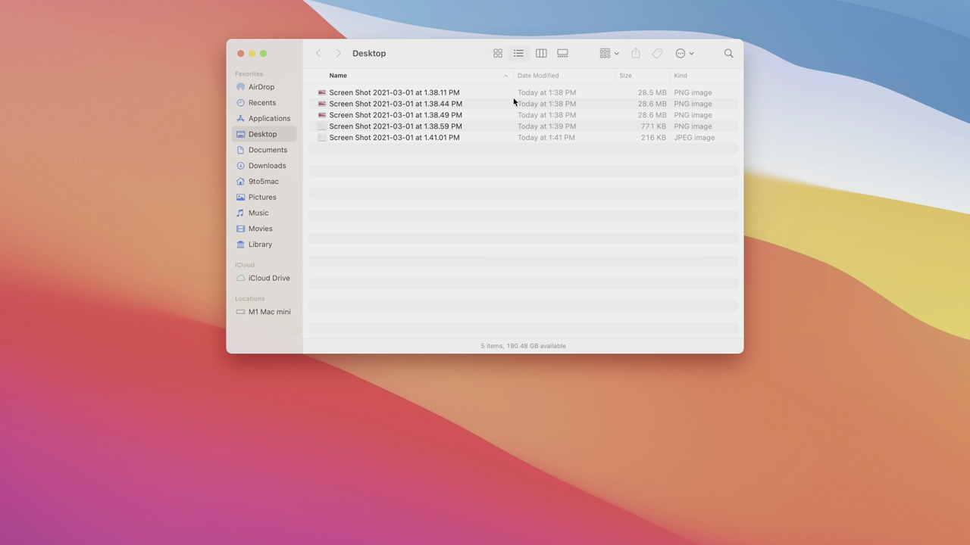
pyautogui.click(453, 128)
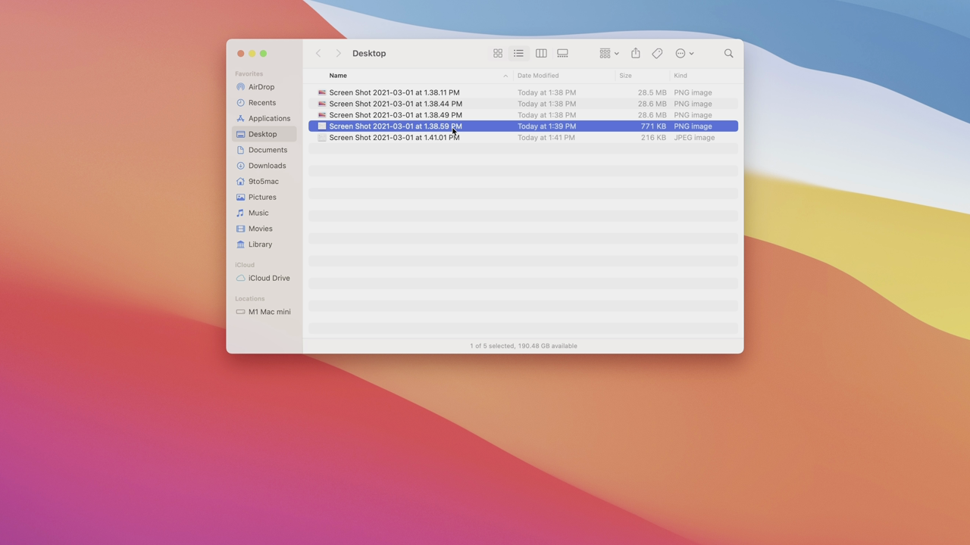
pyautogui.press('space')
pyautogui.press('space')
pyautogui.click(661, 138)
pyautogui.press('space')
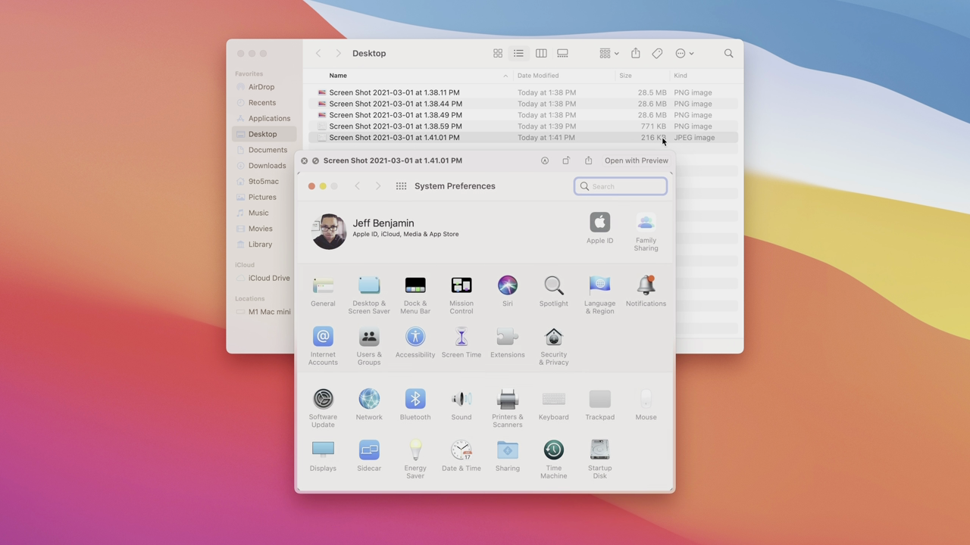
# - Compare the sizes and kinds of the 1.41.01 PM JPEG and 1.38.59 PM PNG screenshots in the Desktop folder
pyautogui.click(664, 138)
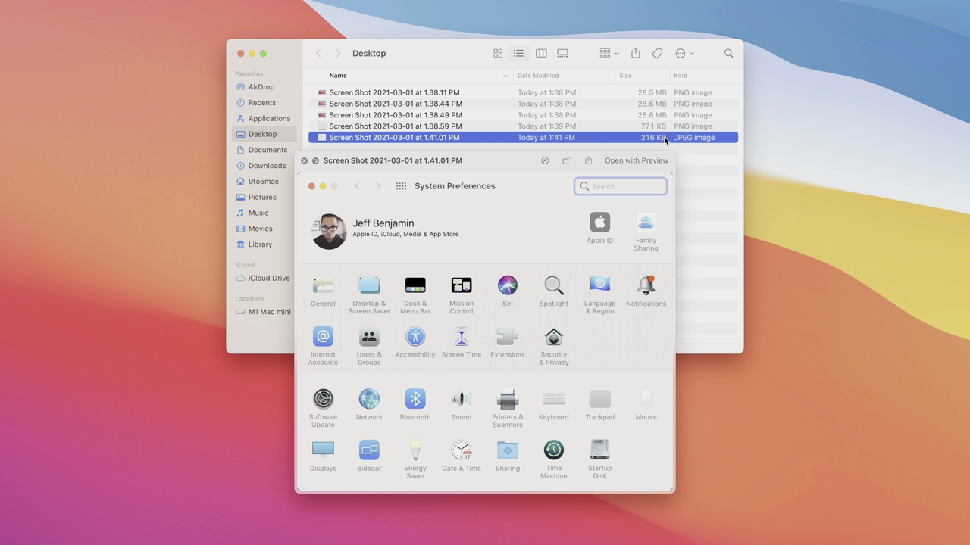
pyautogui.click(666, 130)
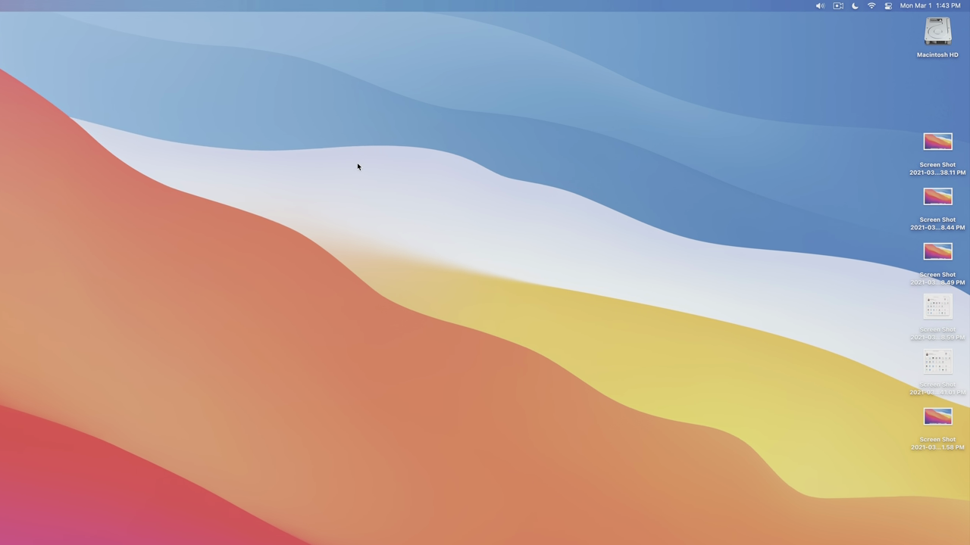
# - Turn on stacks for the desktop files, and expand and collapse the Screen Shots stack
pyautogui.rightClick(236, 195)
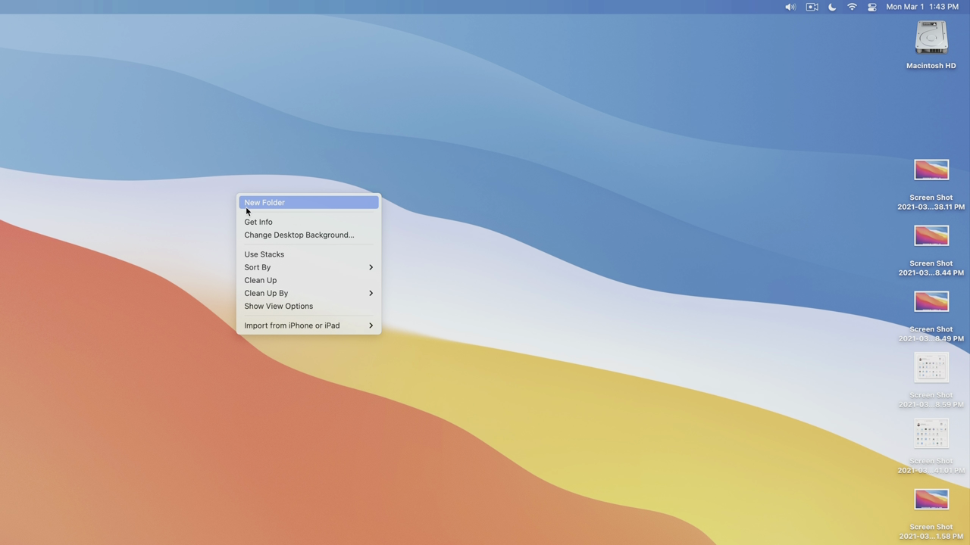
pyautogui.click(312, 258)
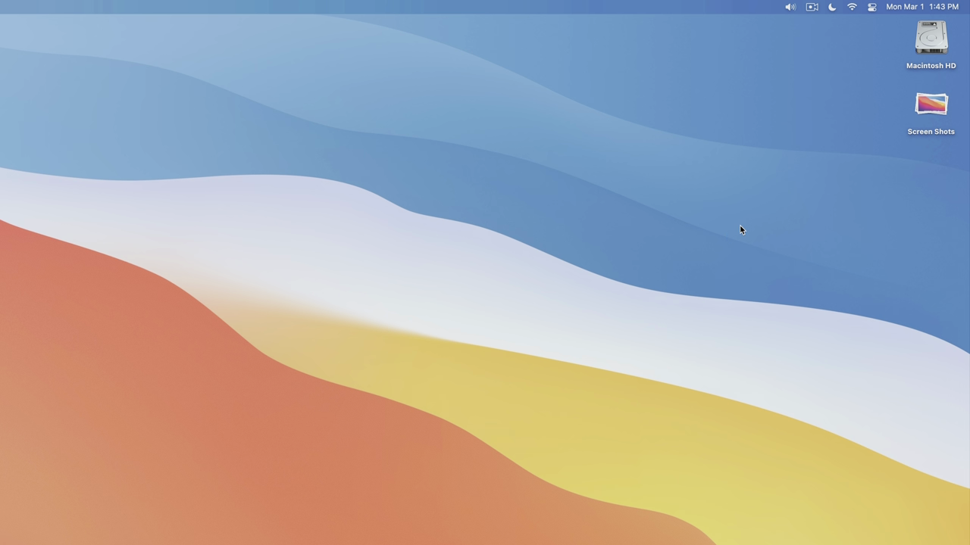
pyautogui.click(931, 107)
pyautogui.click(931, 106)
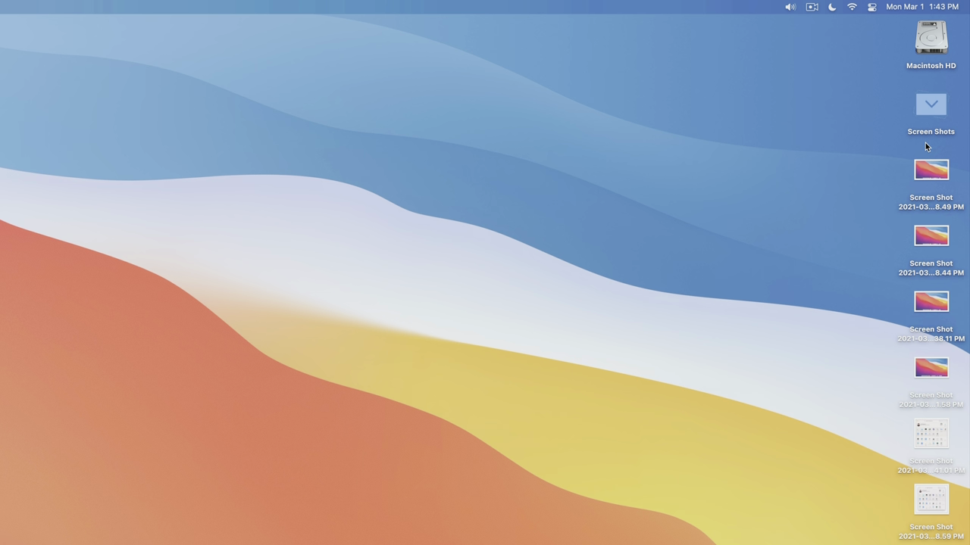
pyautogui.click(931, 114)
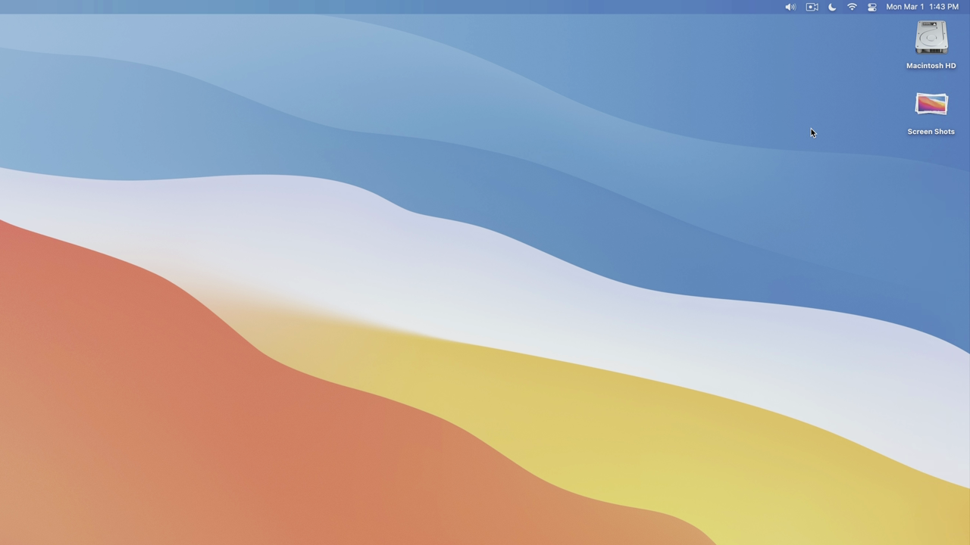
# - Preview the Screen Shots stack in Quick Look, page back and forth through its images, and close the preview
pyautogui.click(925, 105)
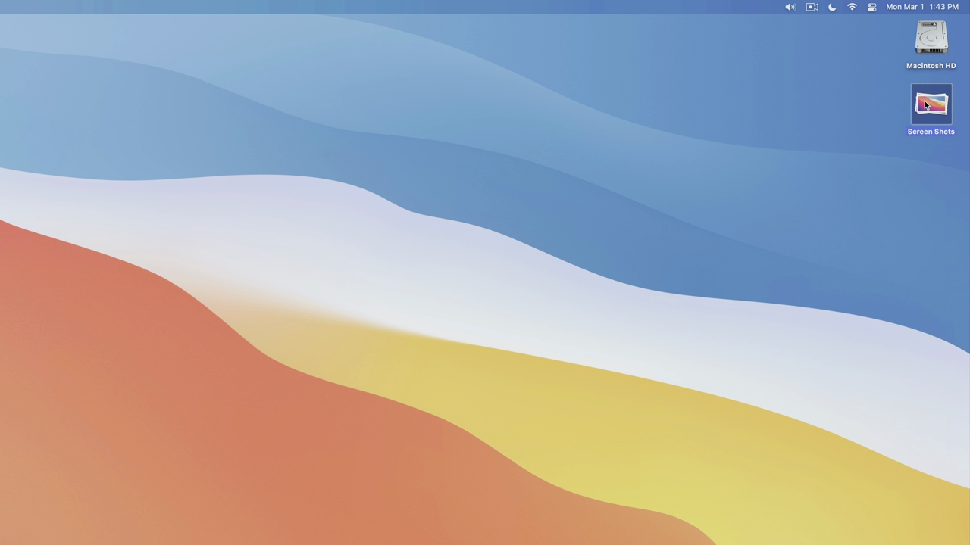
pyautogui.press('space')
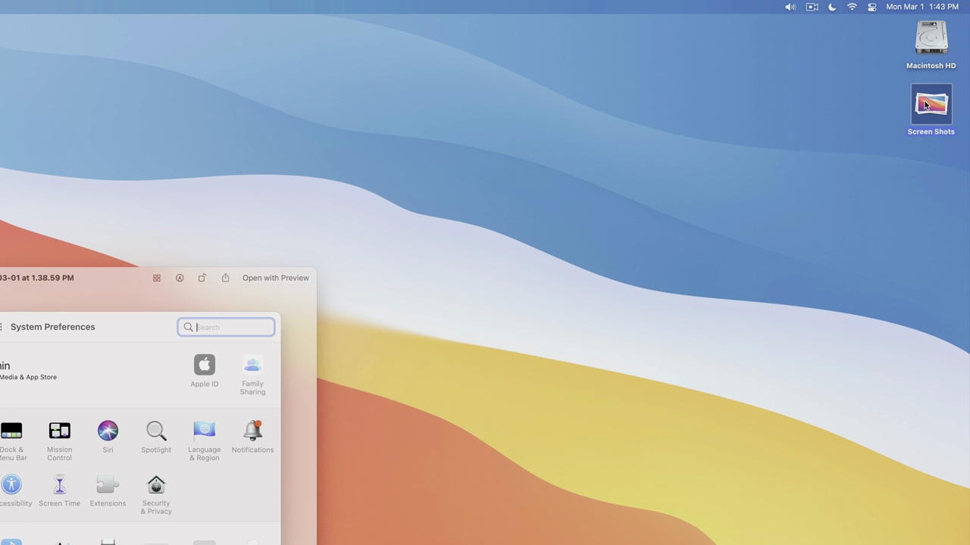
pyautogui.press('Right')
pyautogui.press('Right')
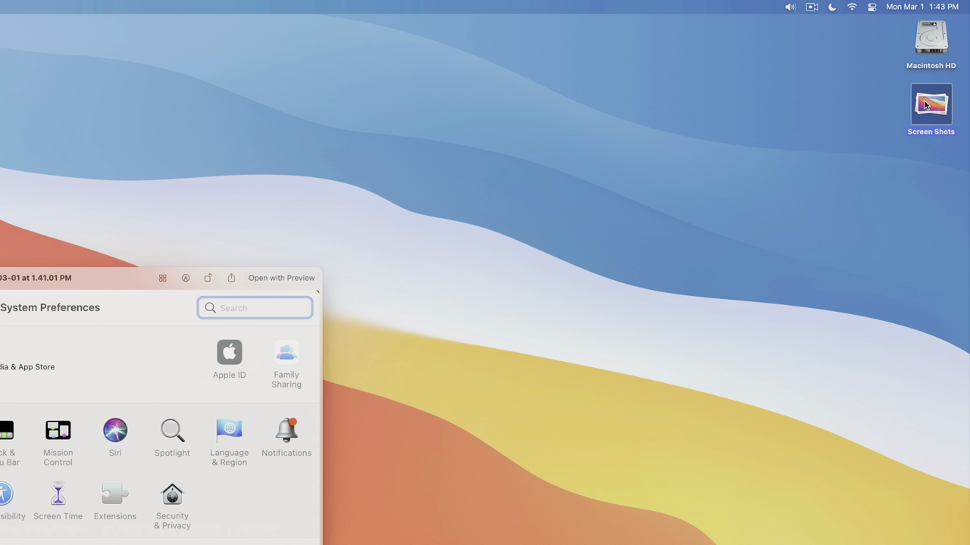
pyautogui.press('Left')
pyautogui.press('Right')
pyautogui.press('Left')
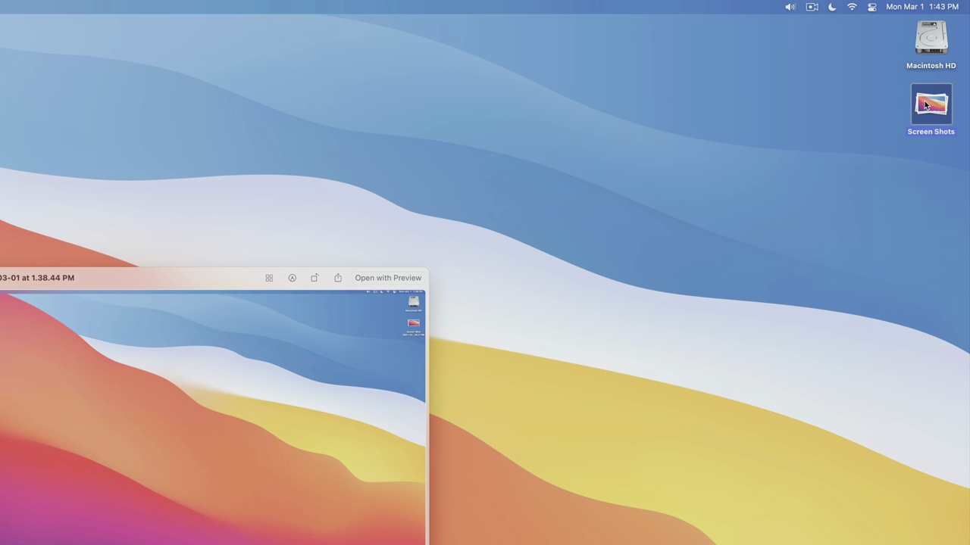
pyautogui.press('Right')
pyautogui.press('space')
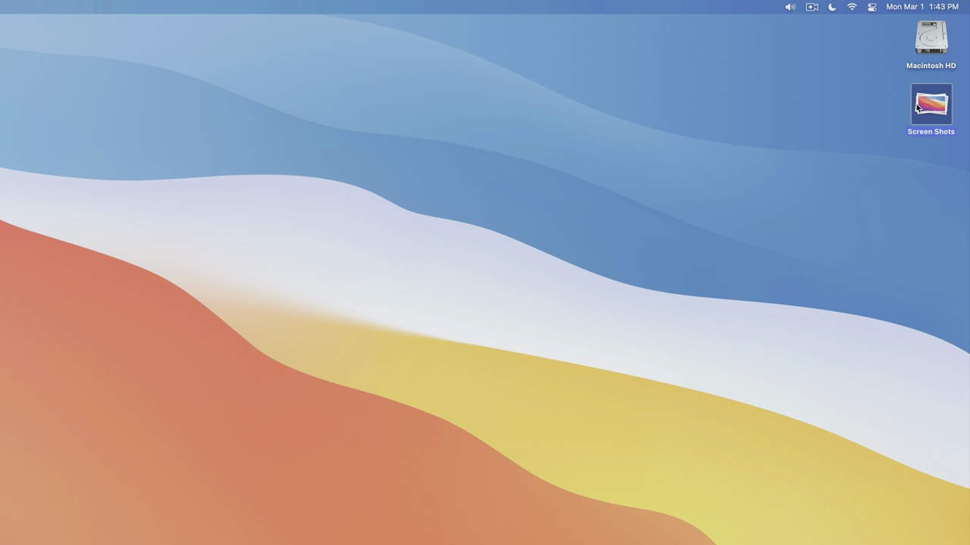
# - Scrub back and forth through the files of the collapsed Screen Shots stack and deselect it
pyautogui.click(941, 101)
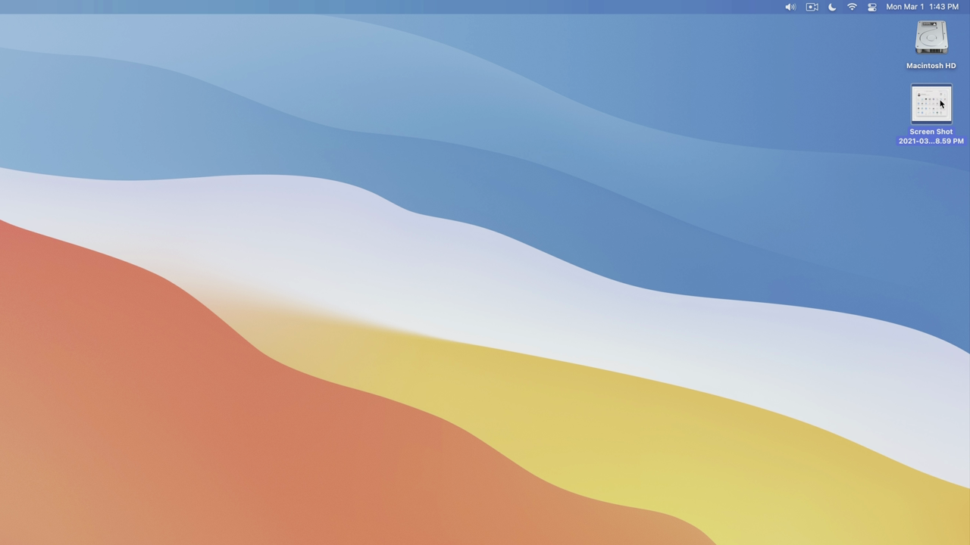
pyautogui.scroll(-5, 941, 101)
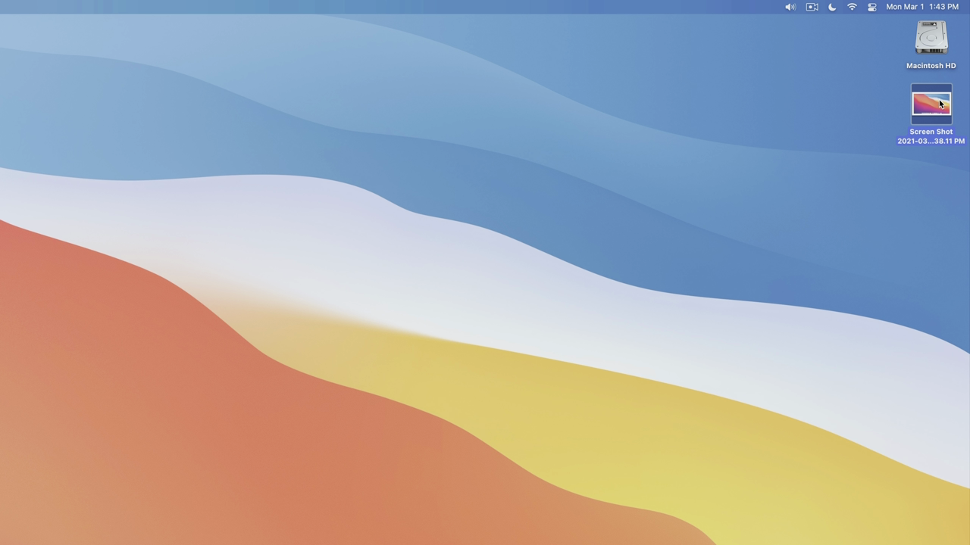
pyautogui.scroll(5, 940, 104)
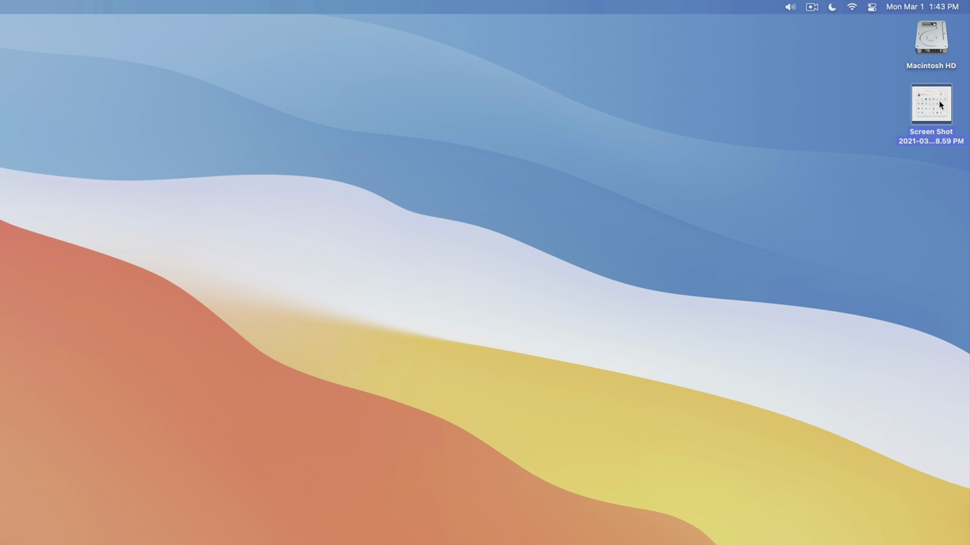
pyautogui.scroll(3, 940, 104)
pyautogui.click(801, 141)
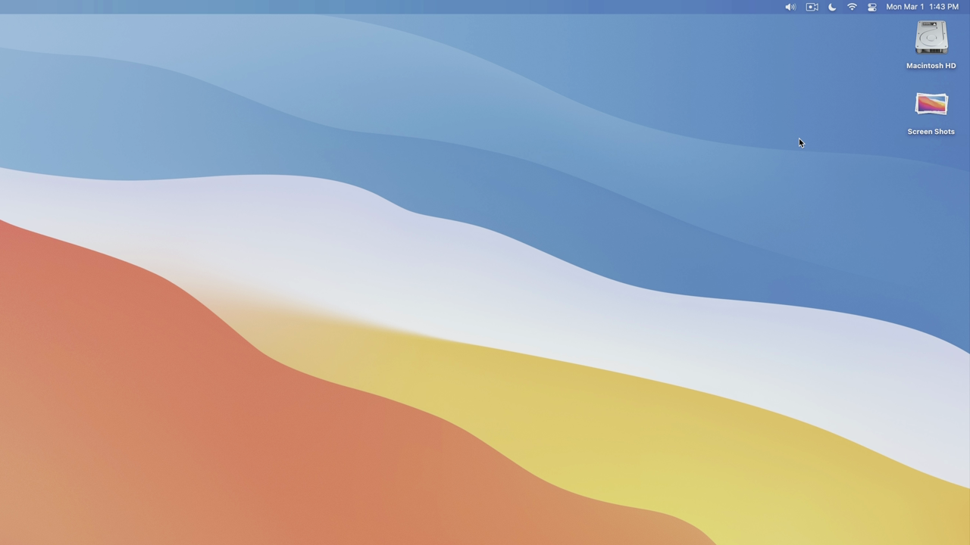
# - Expand the Screen Shots stack to view its individual files and collapse it again
pyautogui.click(921, 105)
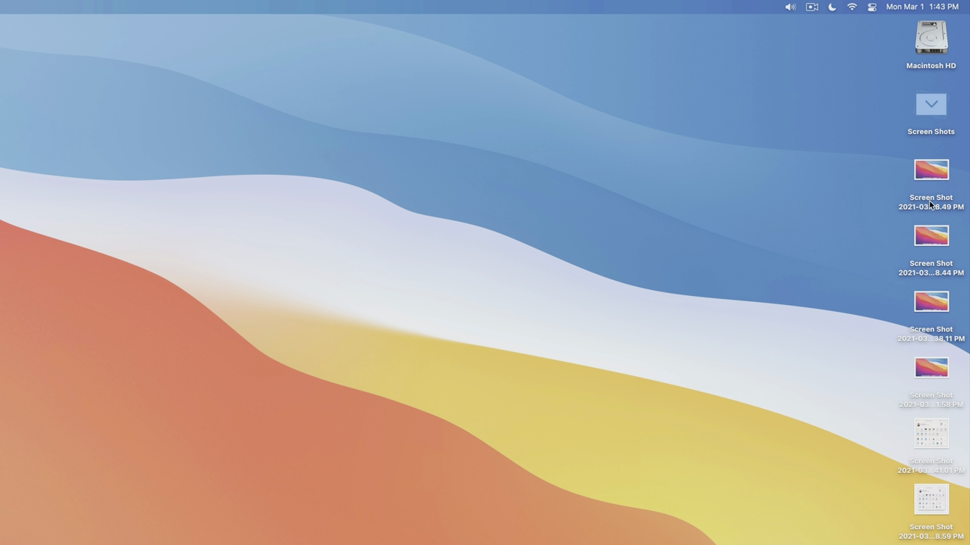
pyautogui.click(940, 303)
pyautogui.click(871, 303)
pyautogui.click(924, 117)
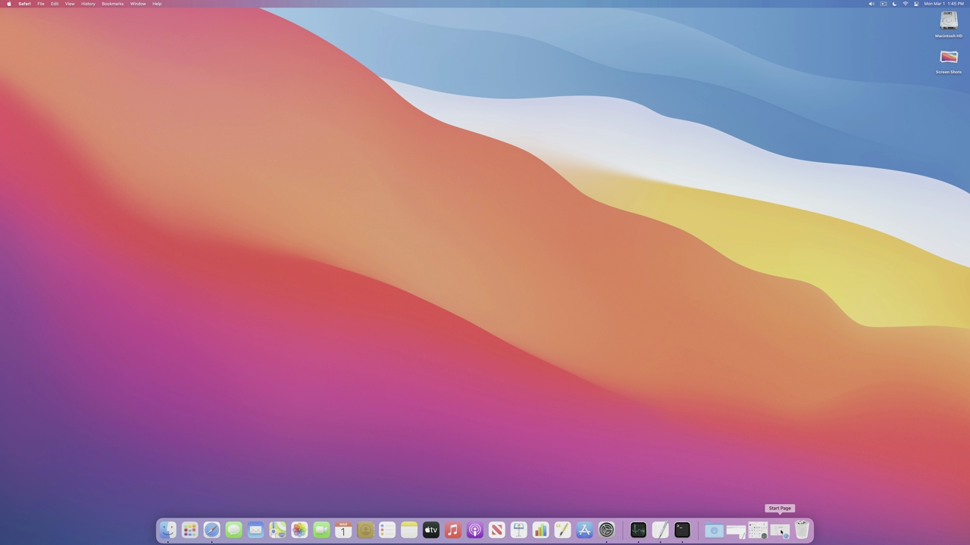
# - Restore the minimized Safari window and hide iCloud Tabs, Reading List, Siri Suggestions, Privacy Report and Frequently Visited on the Start Page
pyautogui.click(779, 530)
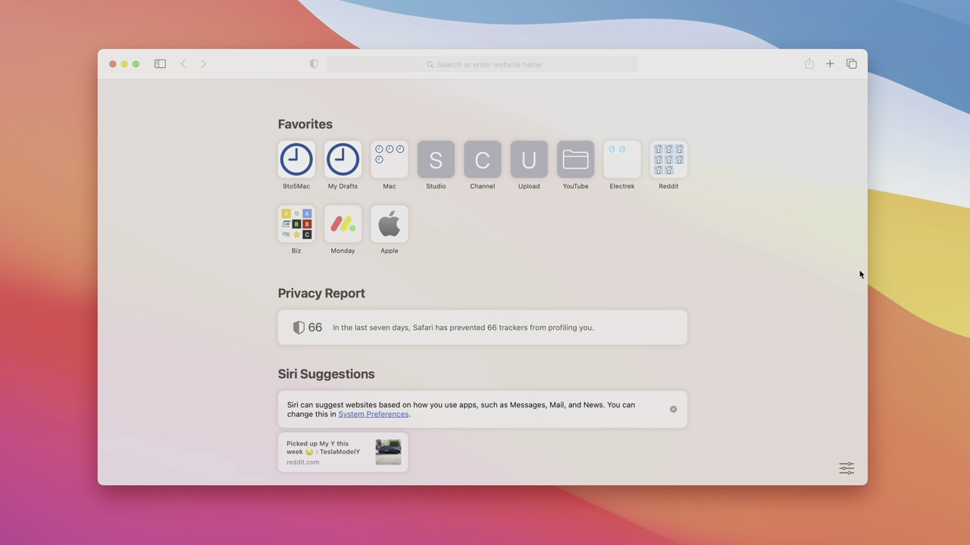
pyautogui.click(846, 470)
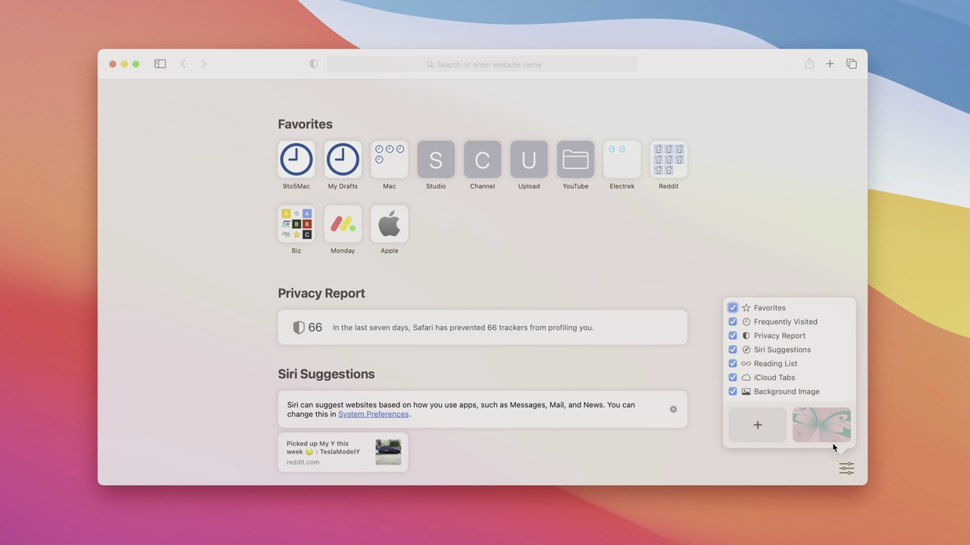
pyautogui.click(731, 376)
pyautogui.click(732, 364)
pyautogui.click(732, 352)
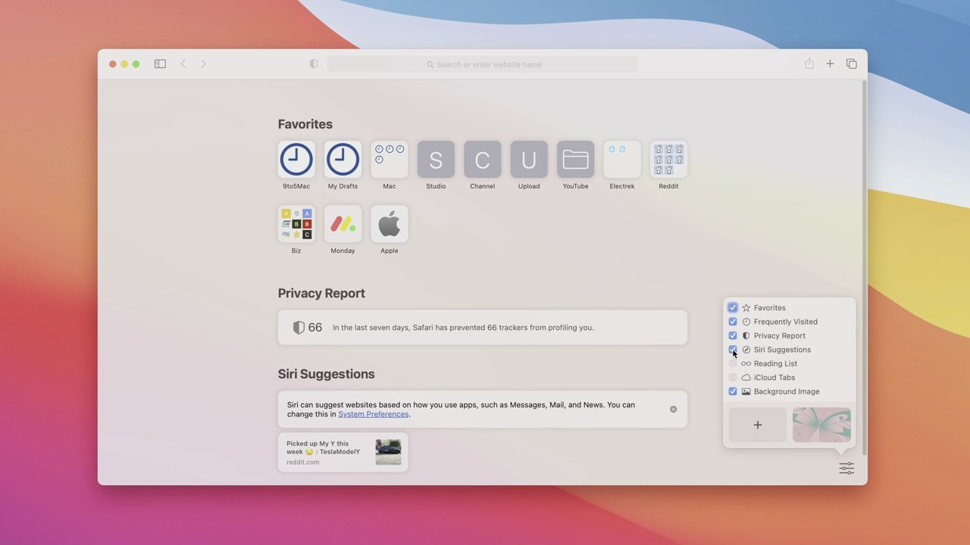
pyautogui.click(733, 336)
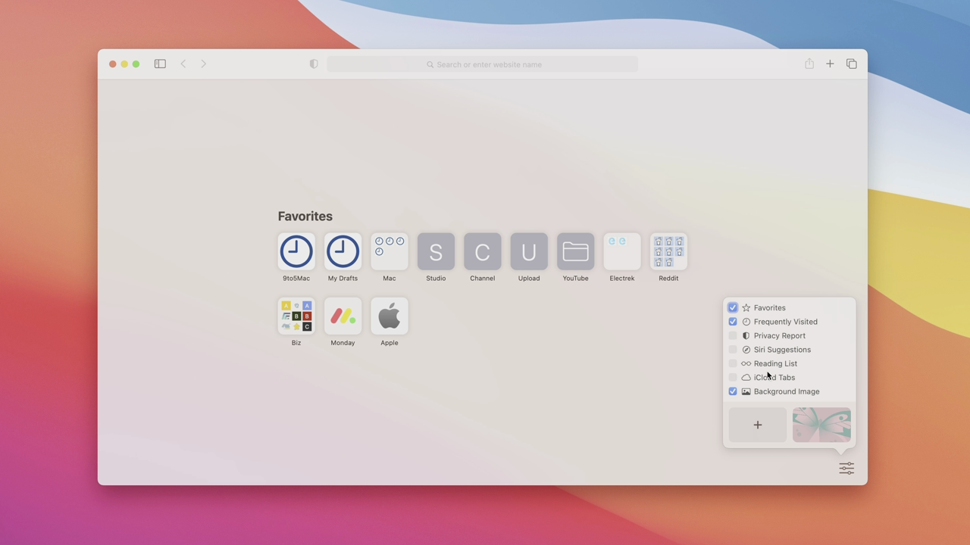
pyautogui.click(733, 321)
# - Browse the Start Page background images and try the dark purple stripe, the blue-and-green stripe and the blue tropical pattern
pyautogui.hscroll(5, 822, 428)
pyautogui.hscroll(-5, 820, 427)
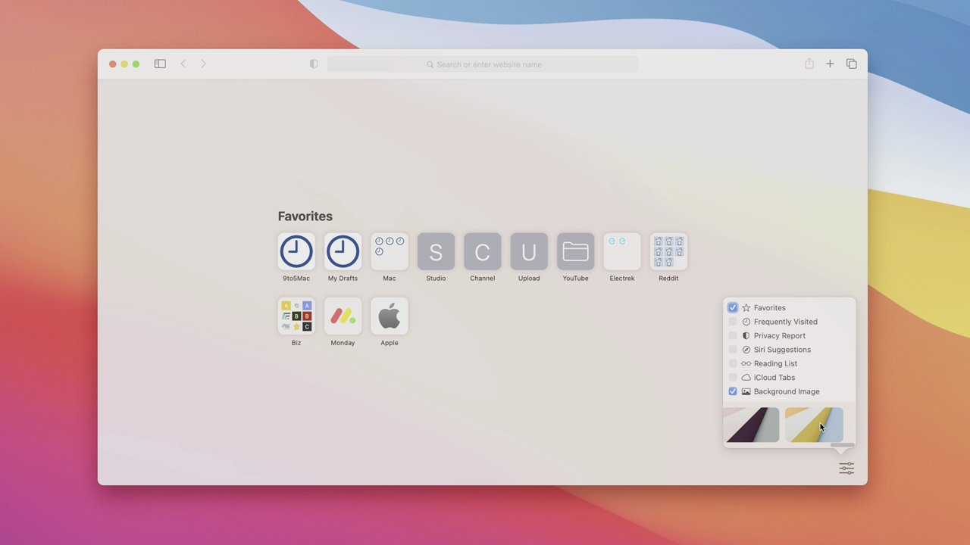
pyautogui.hscroll(-3, 817, 423)
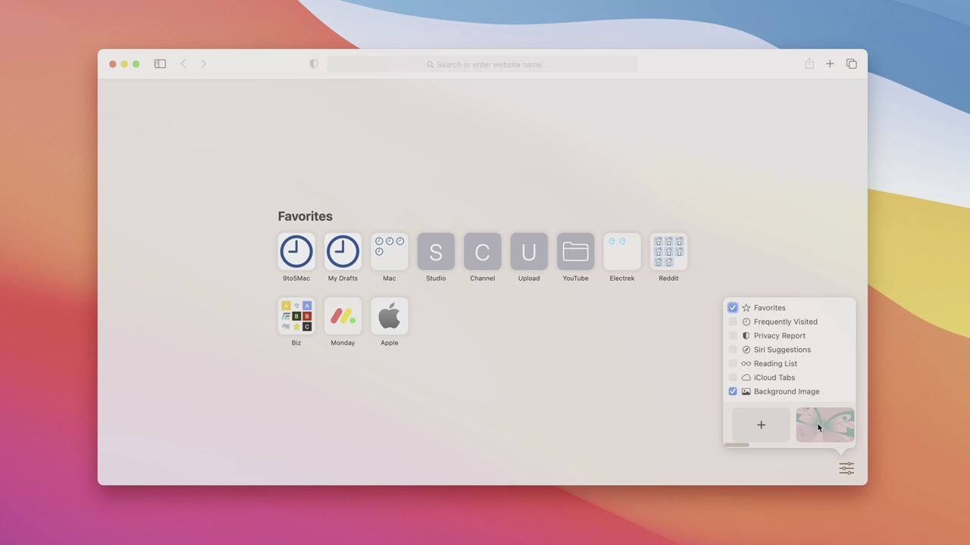
pyautogui.hscroll(10, 818, 423)
pyautogui.click(818, 422)
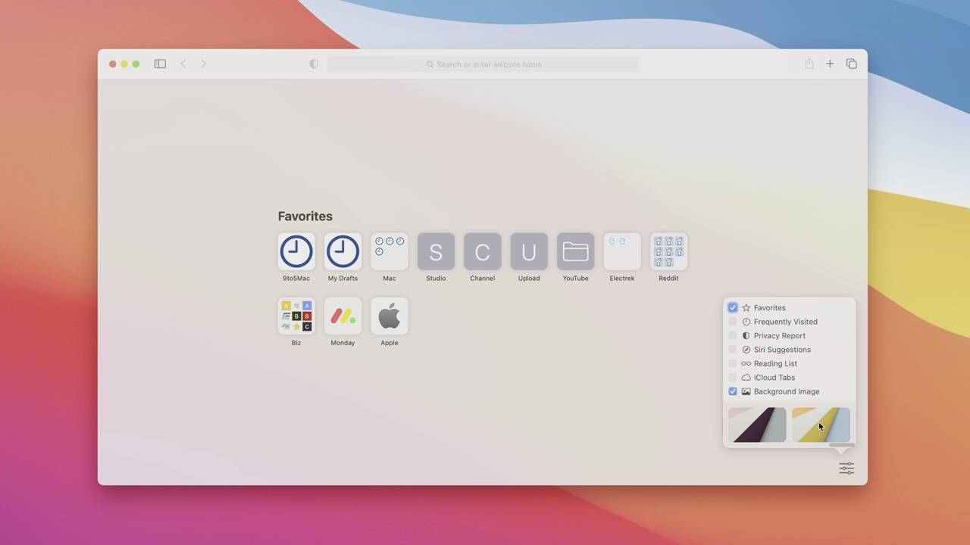
pyautogui.click(777, 429)
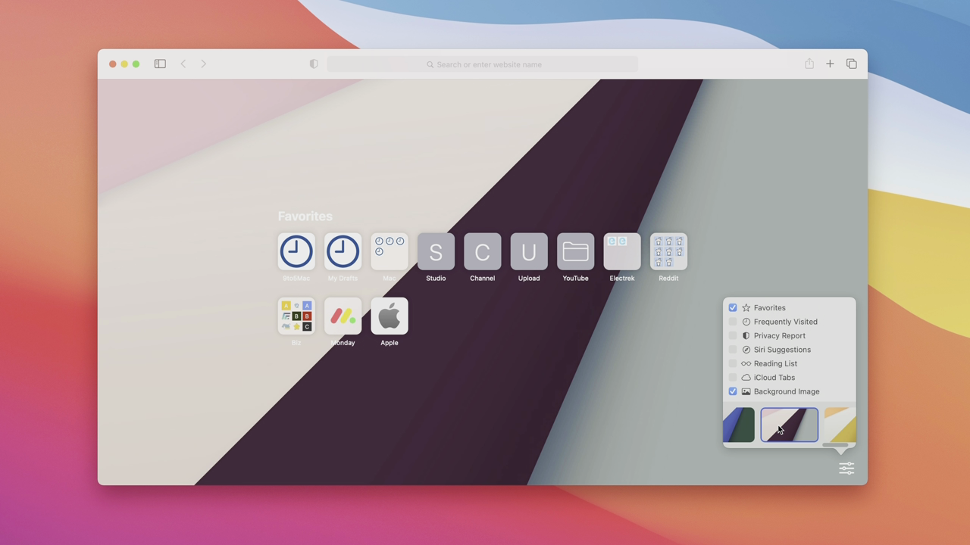
pyautogui.hscroll(-3, 778, 426)
pyautogui.click(779, 430)
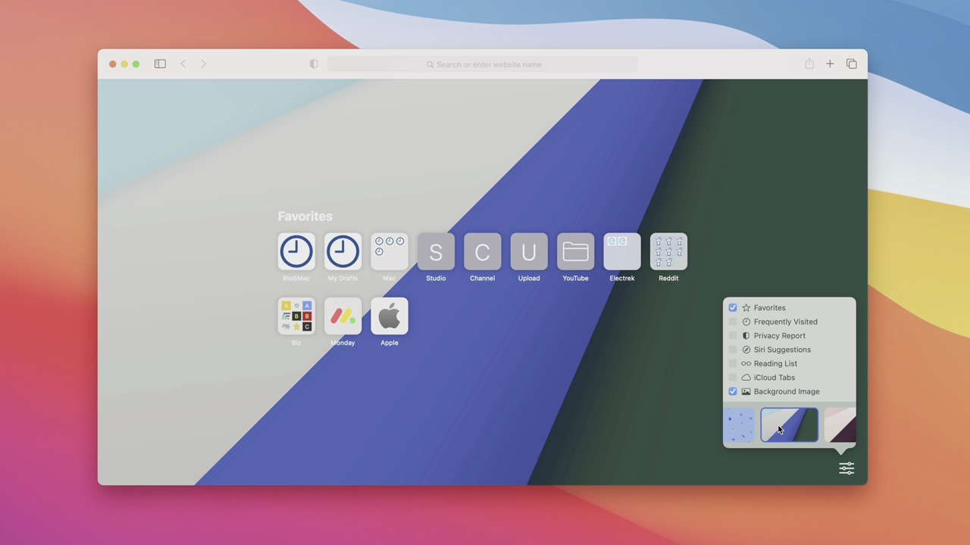
pyautogui.click(746, 431)
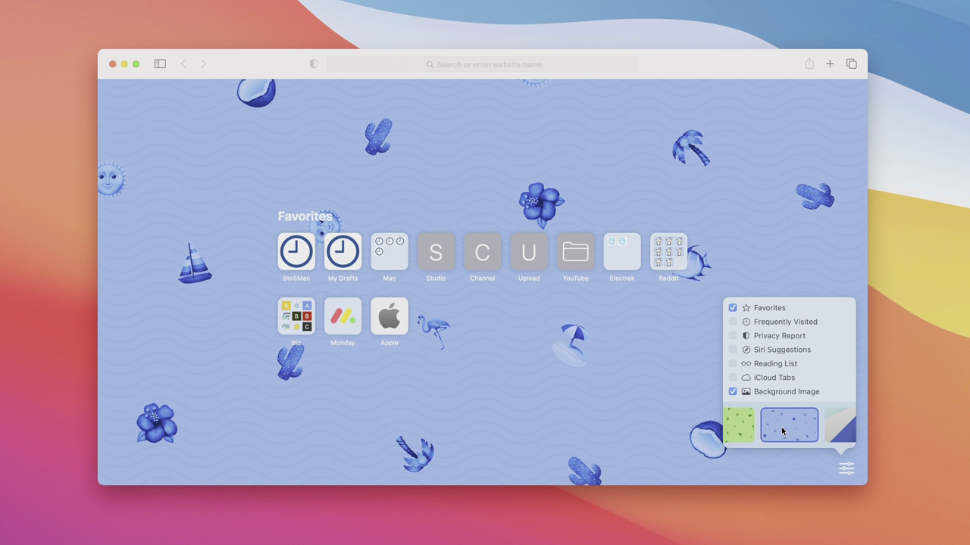
pyautogui.hscroll(2, 750, 428)
pyautogui.hscroll(-2, 750, 428)
pyautogui.click(750, 432)
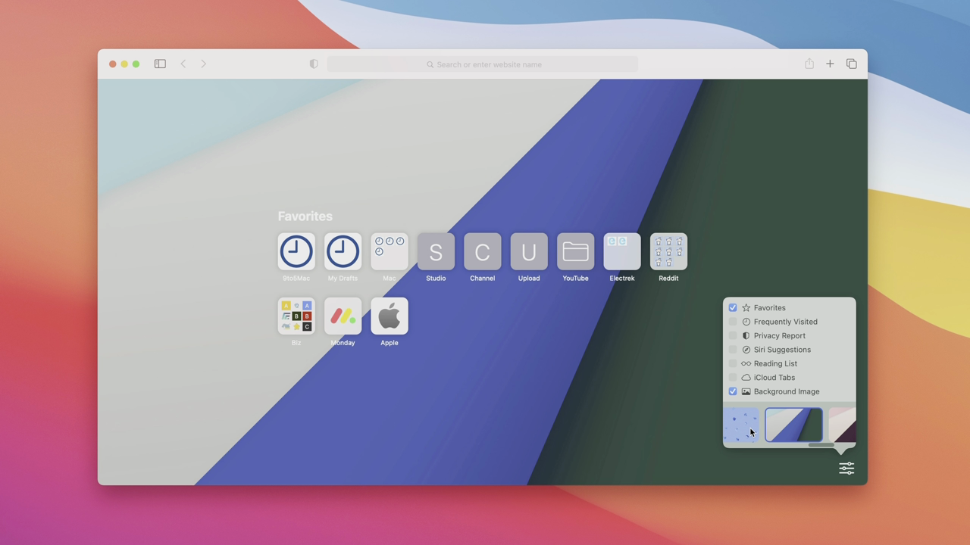
# - Set the yellow stripe image with the light blue side as Start Page background and close the Start Page settings
pyautogui.hscroll(3, 750, 432)
pyautogui.click(821, 427)
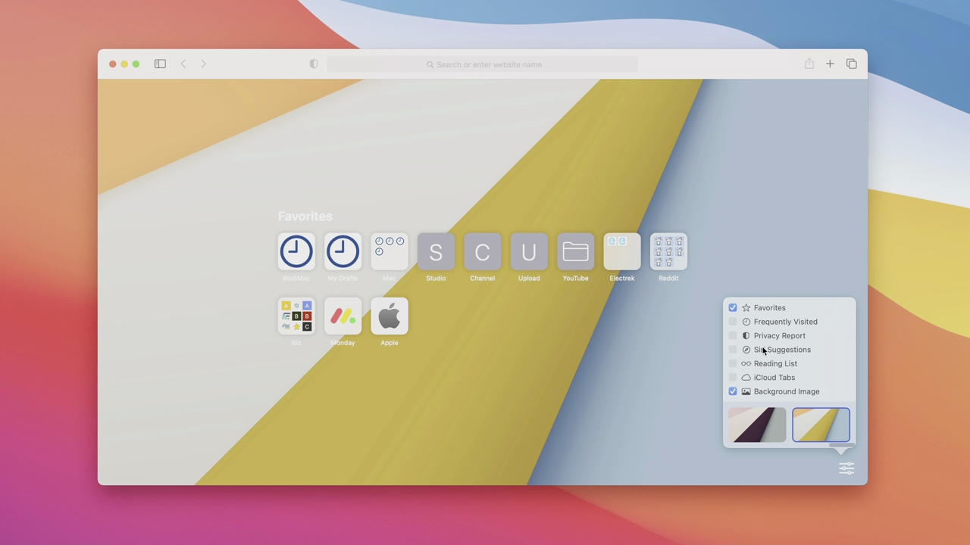
pyautogui.click(740, 266)
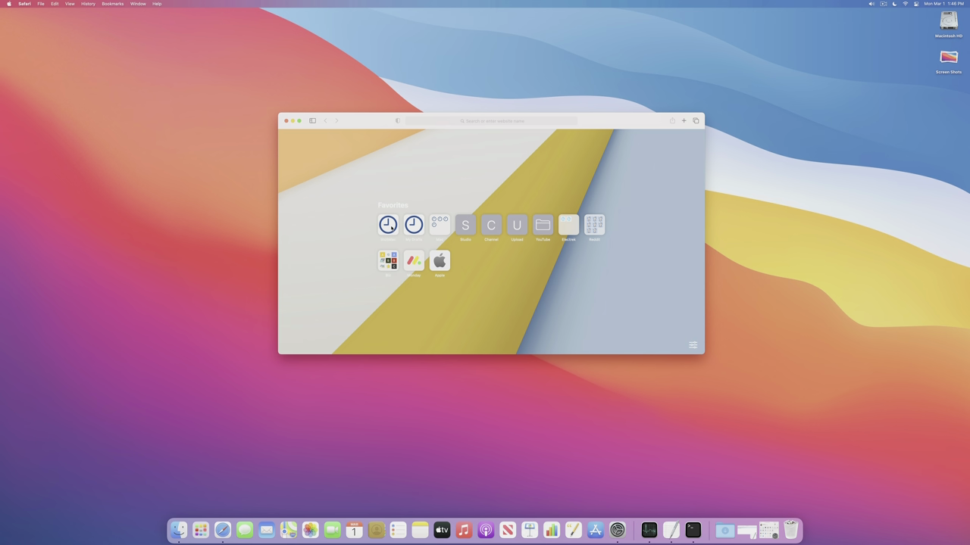
# - Open the Electrek site from Favorites, show Safari's status bar, and check the addresses of article links on the page
pyautogui.click(566, 225)
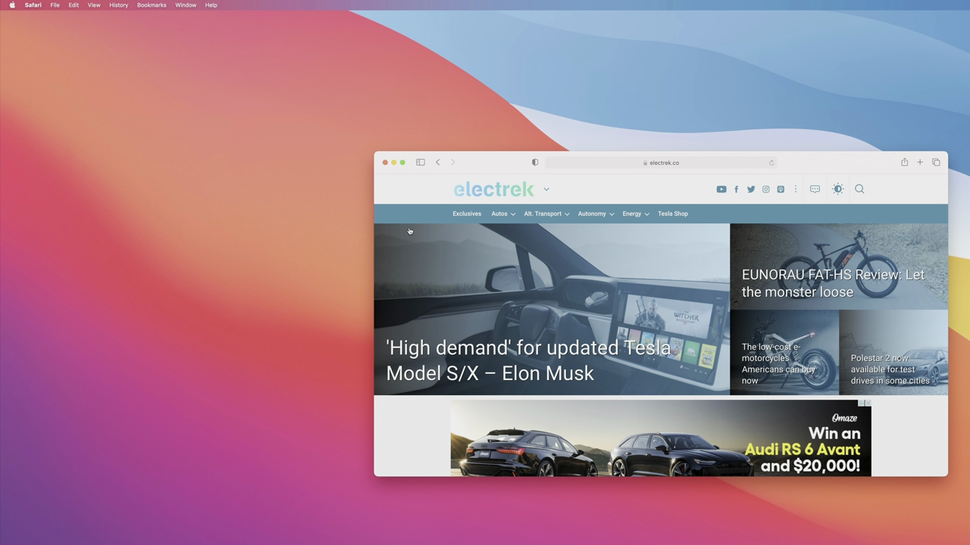
pyautogui.click(99, 4)
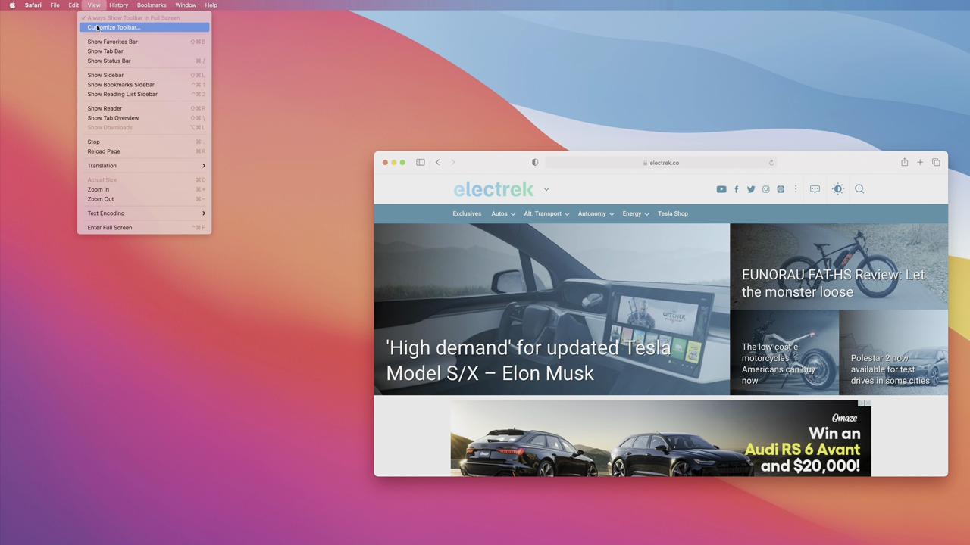
pyautogui.click(119, 60)
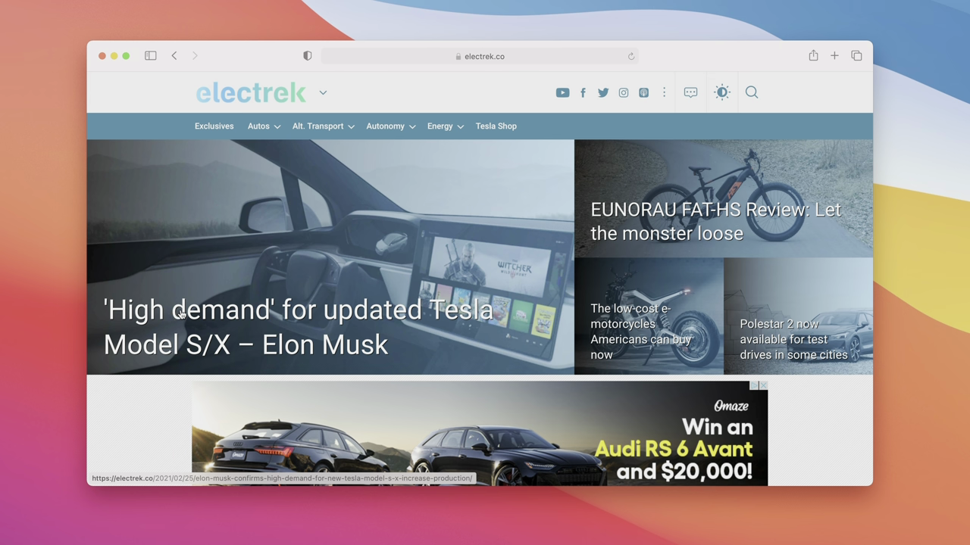
pyautogui.scroll(-5, 181, 314)
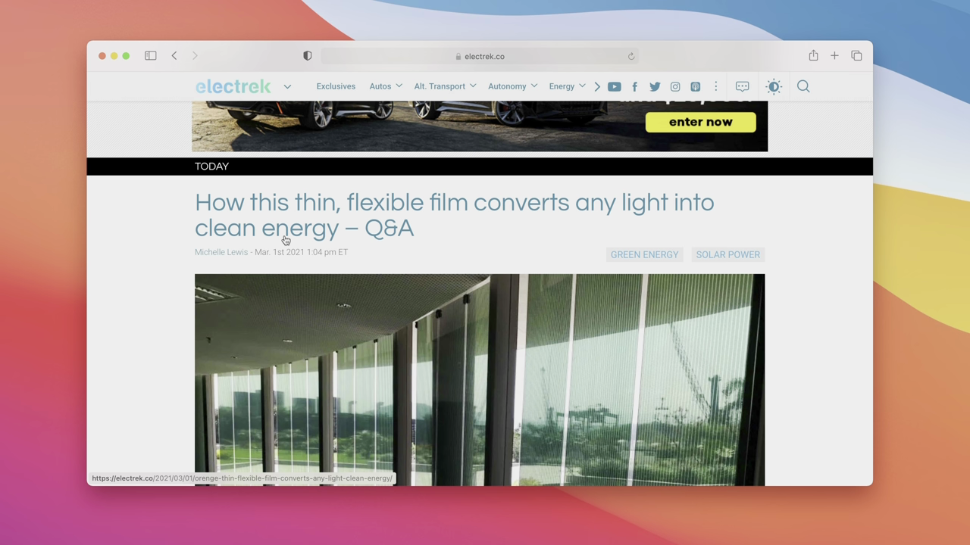
pyautogui.scroll(-15, 285, 240)
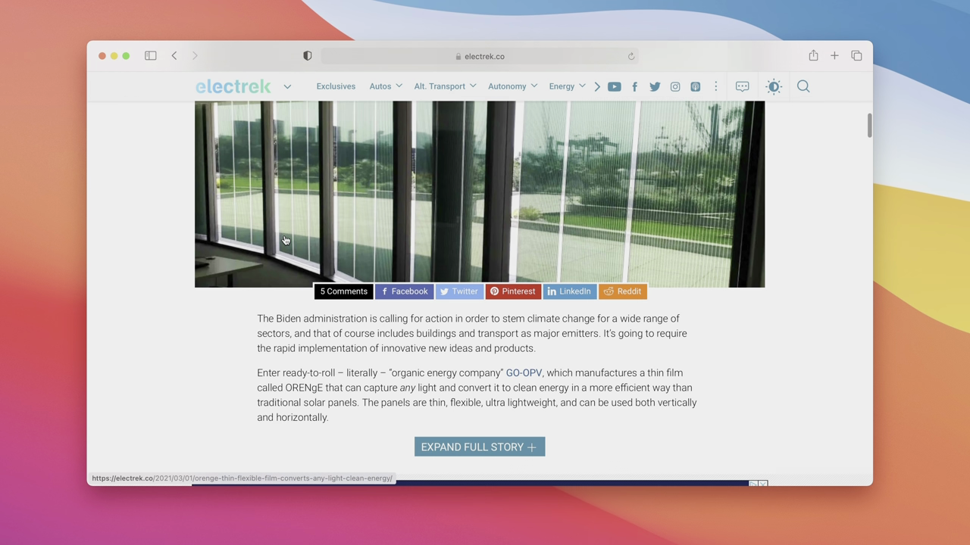
# - Open the Electrek article about Rivian test footage of an extended cab R1T, skim it, and return to the home page
pyautogui.scroll(-5, 285, 241)
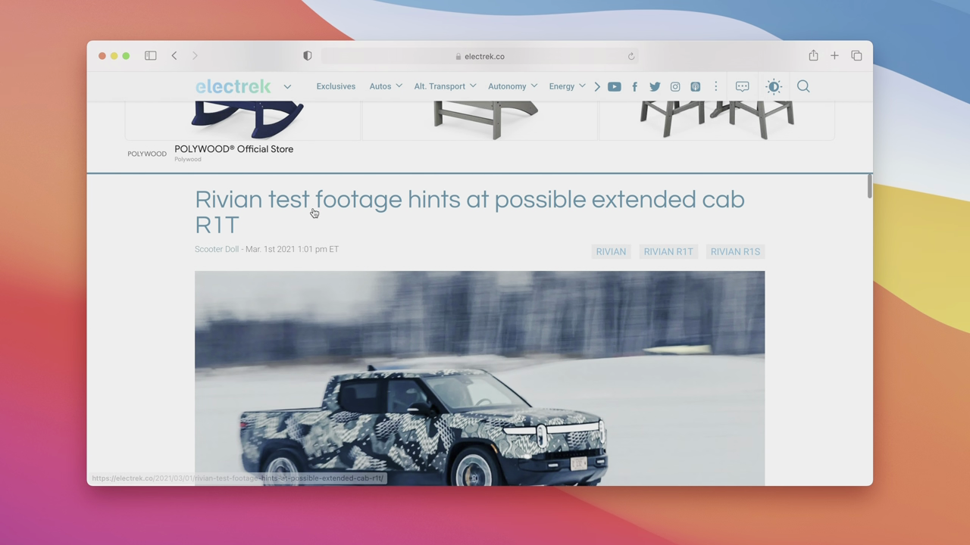
pyautogui.click(315, 211)
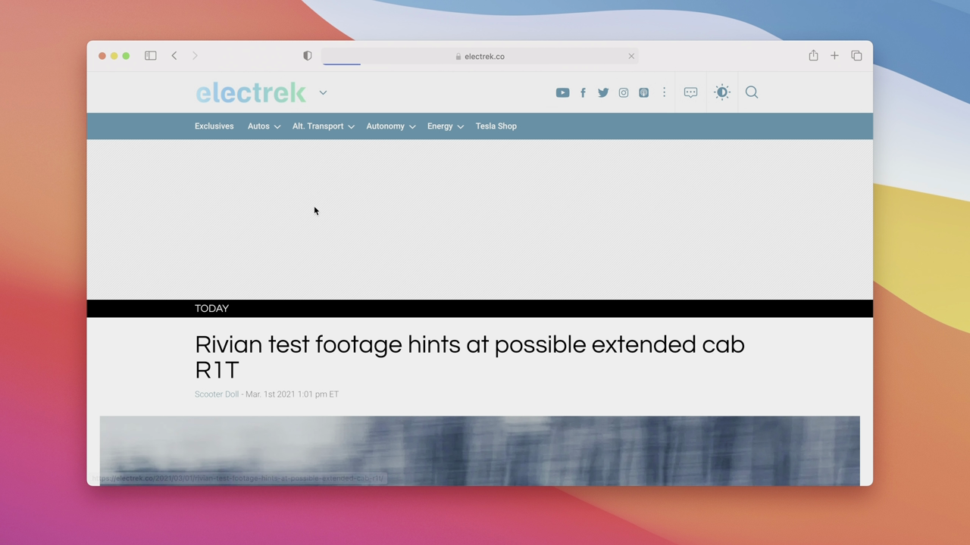
pyautogui.scroll(-10, 315, 212)
pyautogui.scroll(-3, 316, 212)
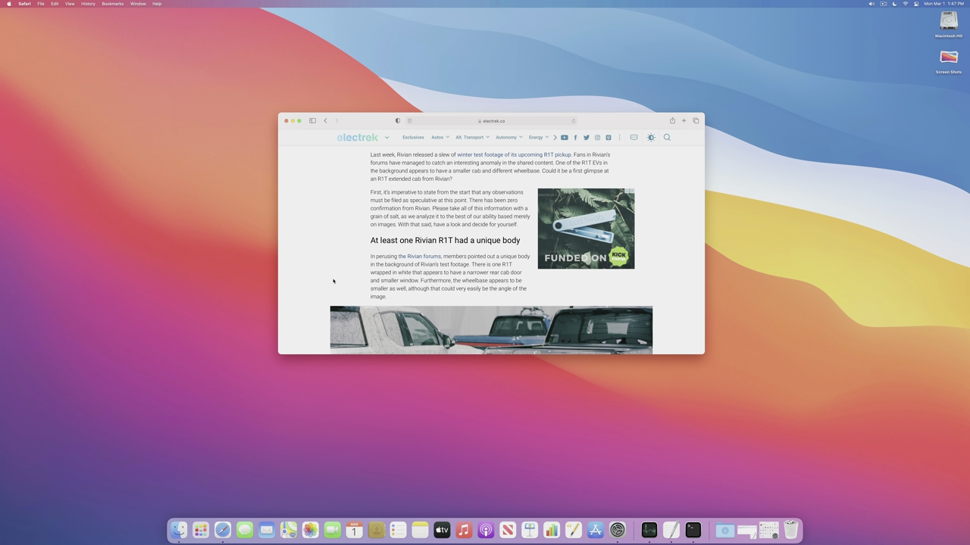
pyautogui.scroll(10, 333, 280)
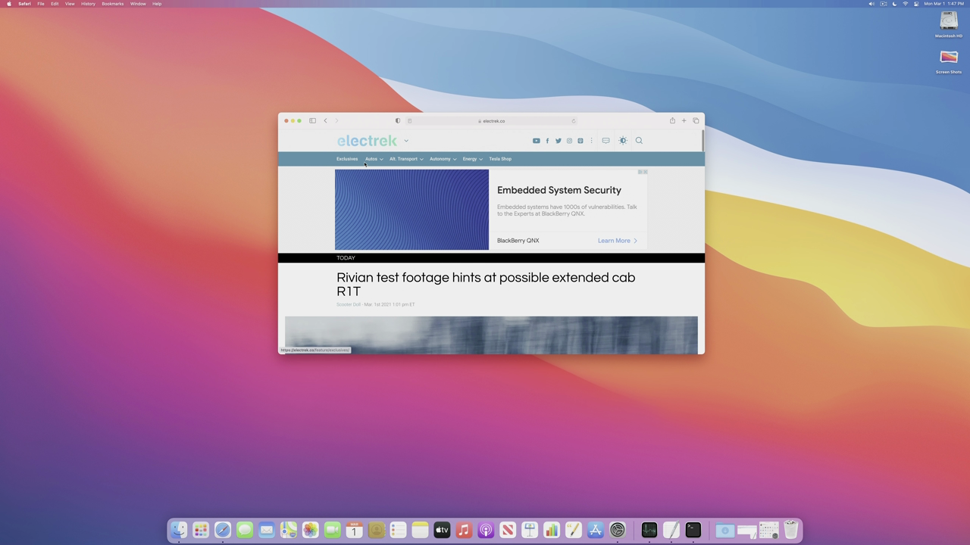
pyautogui.hscroll(-5, 375, 189)
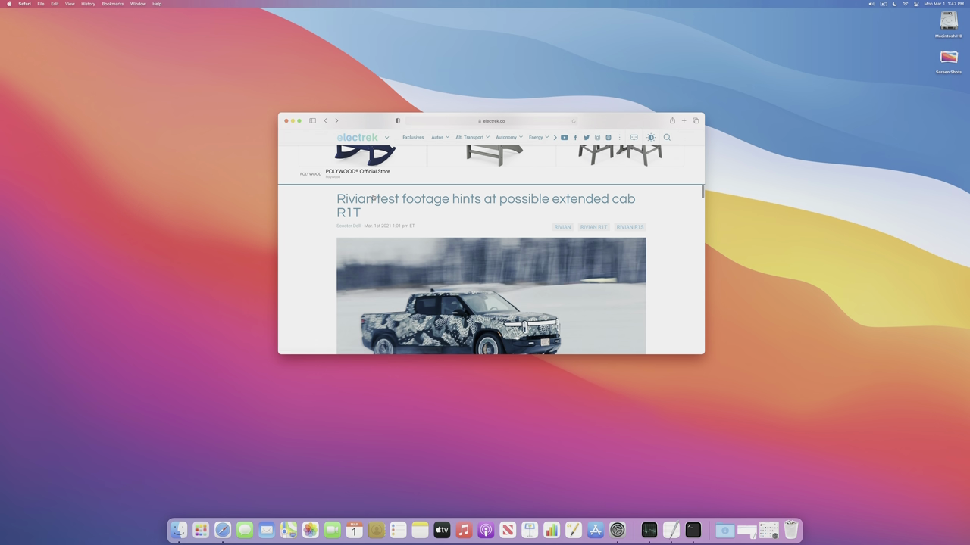
pyautogui.hscroll(-5, 327, 231)
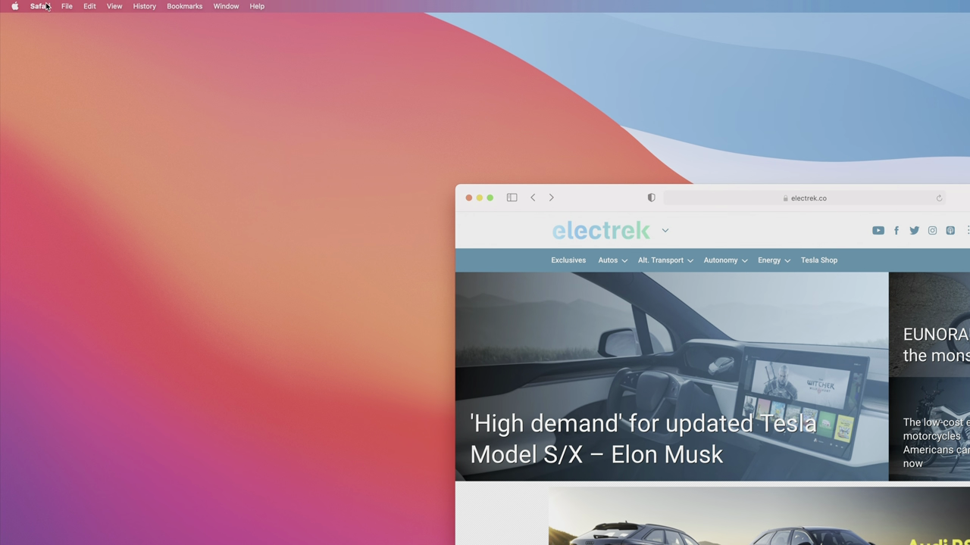
# - Turn on the Develop menu in Safari's Advanced preferences and close the preferences
pyautogui.click(46, 6)
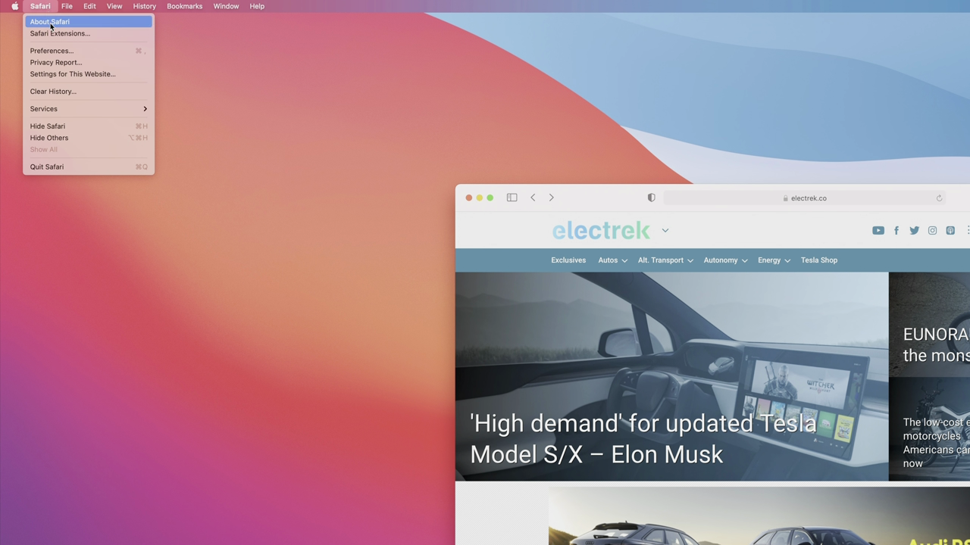
pyautogui.click(63, 53)
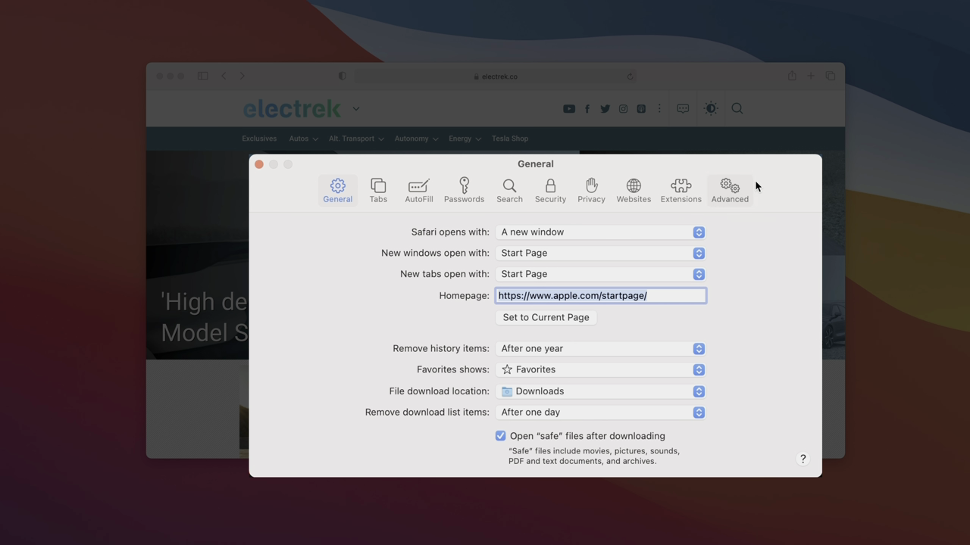
pyautogui.click(731, 191)
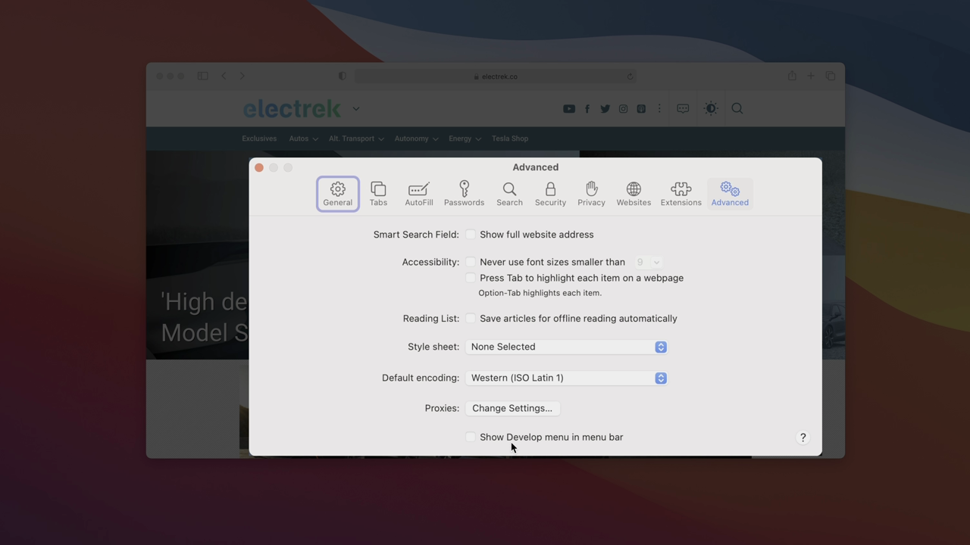
pyautogui.click(470, 437)
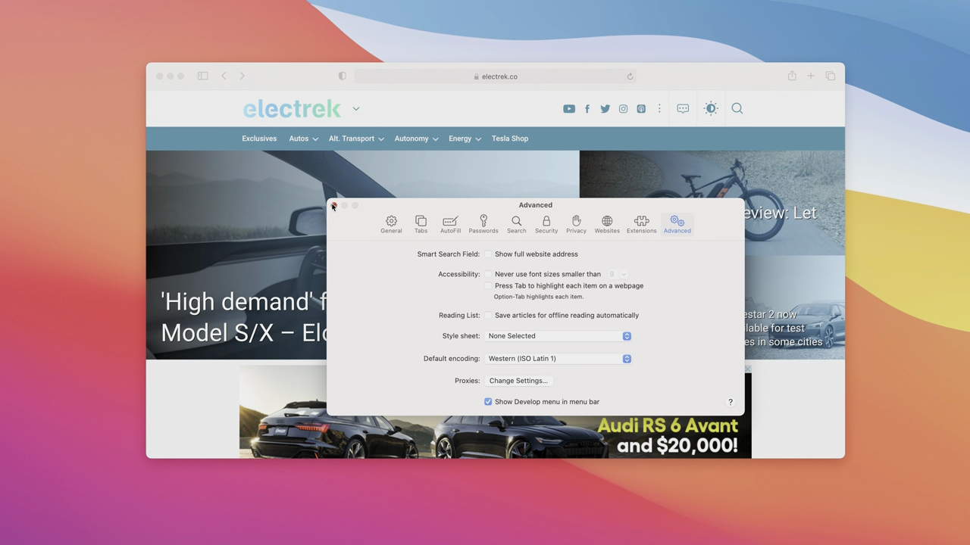
pyautogui.click(332, 205)
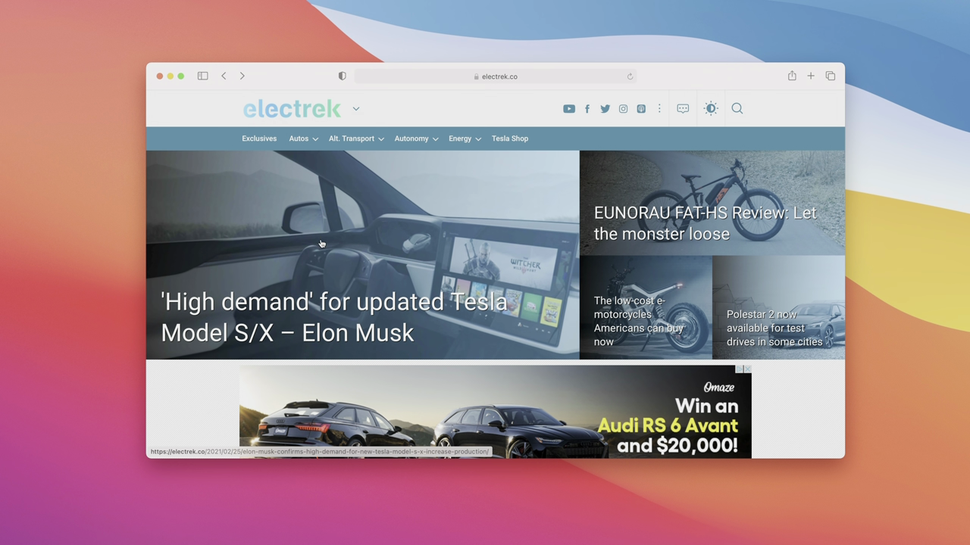
# - Open the Electrek article on high demand for the updated Tesla Model S/X and inspect an element beside its body text
pyautogui.click(282, 282)
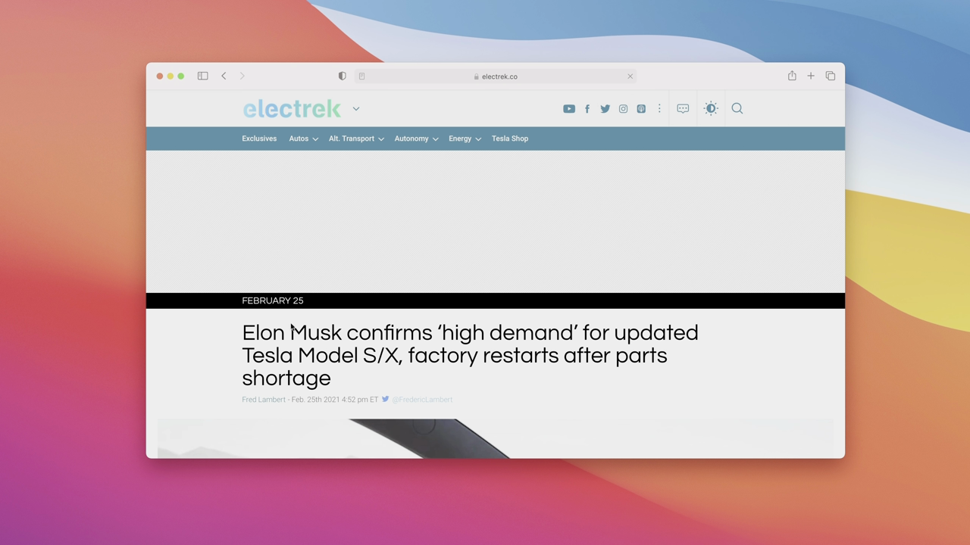
pyautogui.scroll(-10, 250, 258)
pyautogui.rightClick(258, 254)
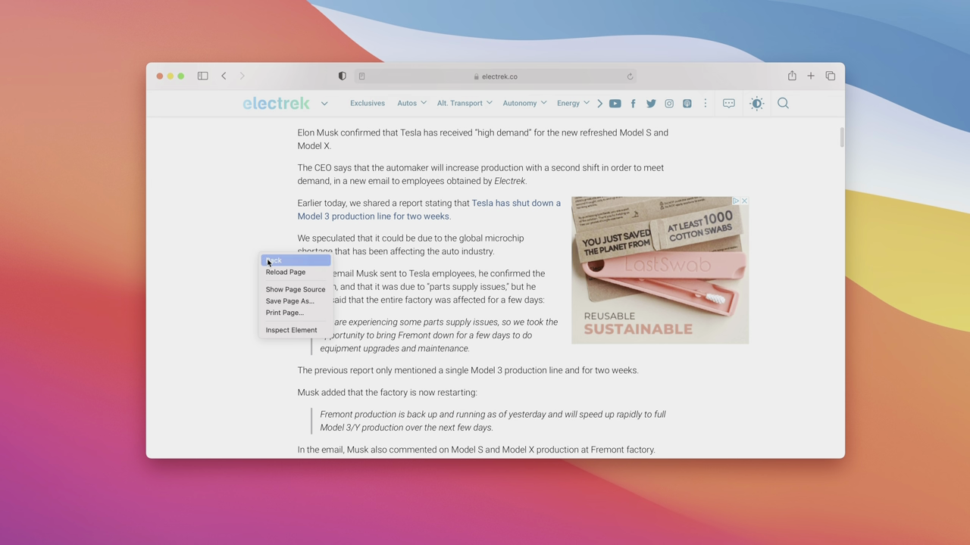
pyautogui.click(291, 330)
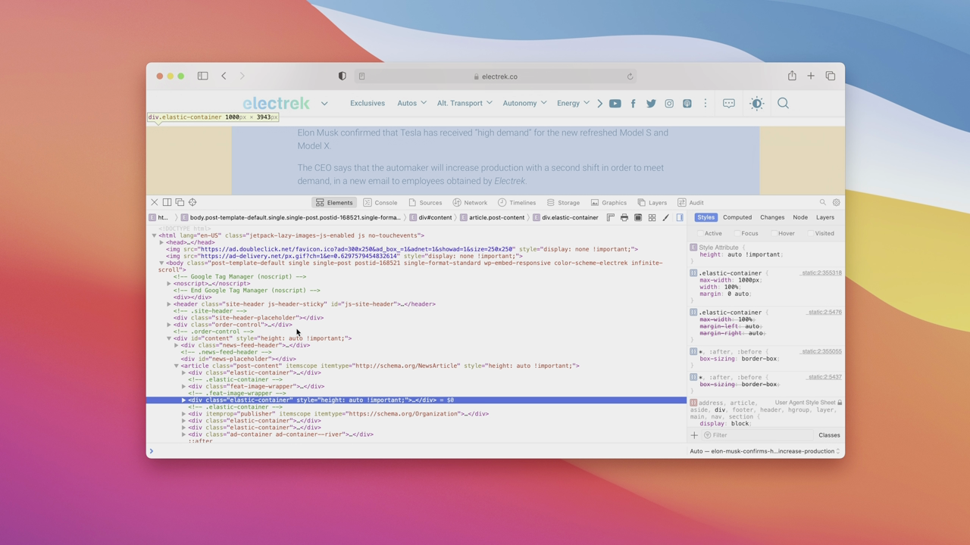
# - Look through the article's source code in the Web Inspector's Sources view and close the inspector
pyautogui.click(429, 203)
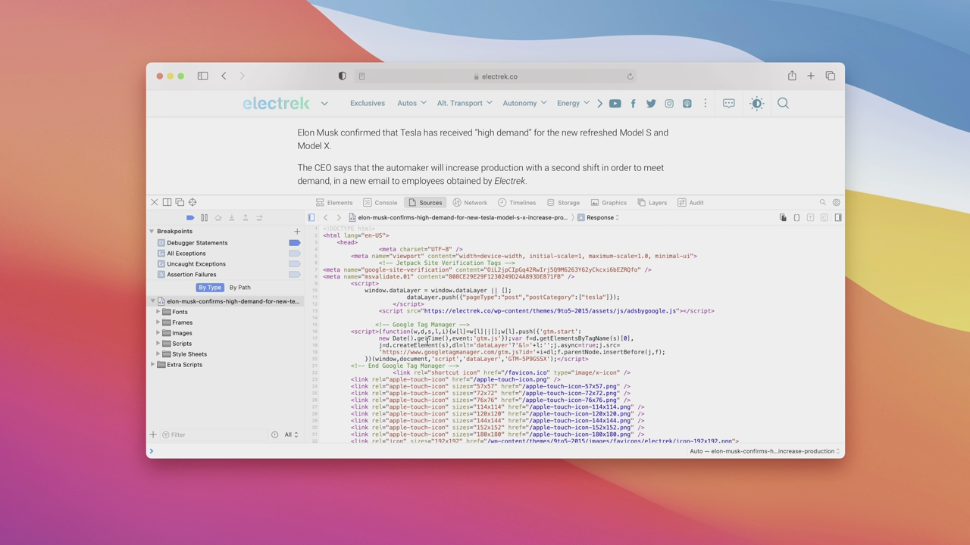
pyautogui.scroll(-15, 427, 342)
pyautogui.scroll(15, 427, 367)
pyautogui.click(154, 203)
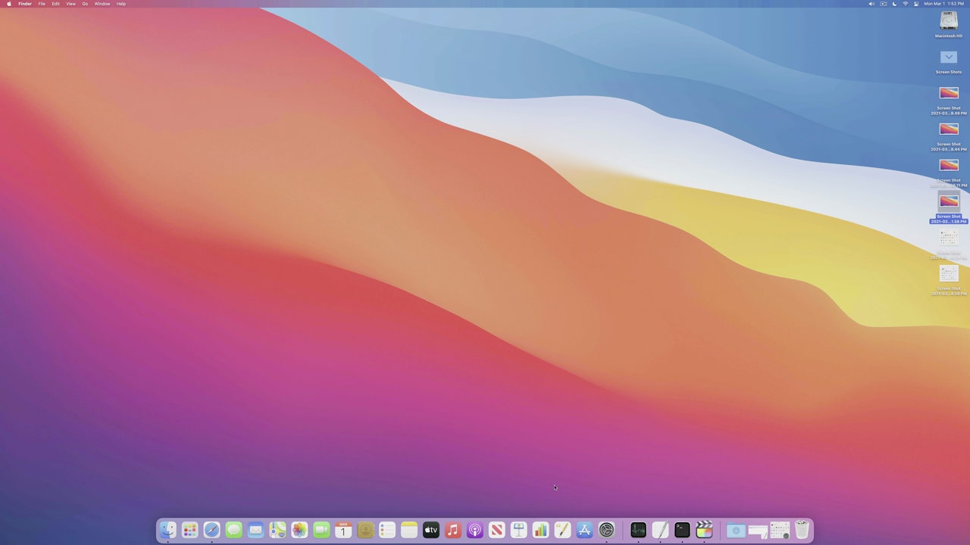
# - Switch to the App Store, search for "yoink" and download Yoink - Improved Drag and Drop
pyautogui.click(584, 530)
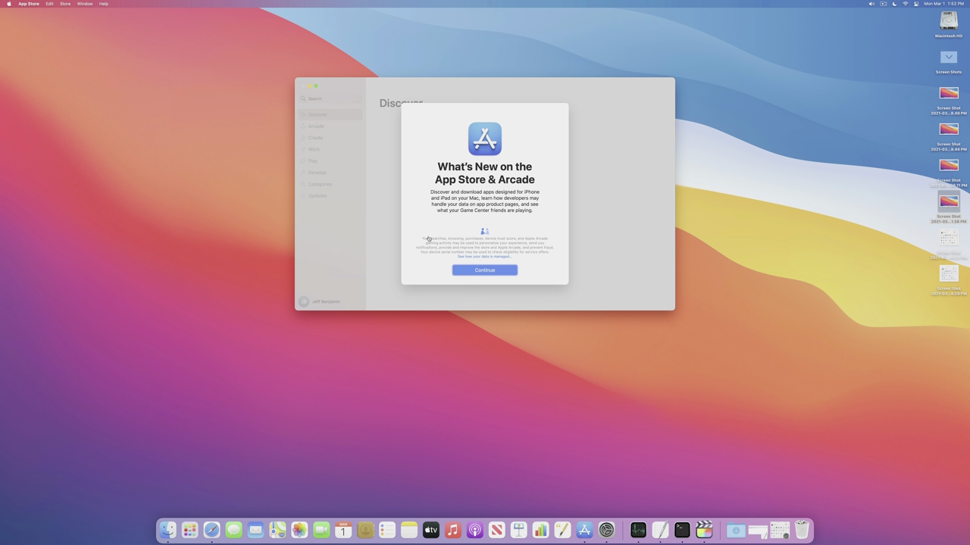
pyautogui.click(466, 271)
pyautogui.click(331, 97)
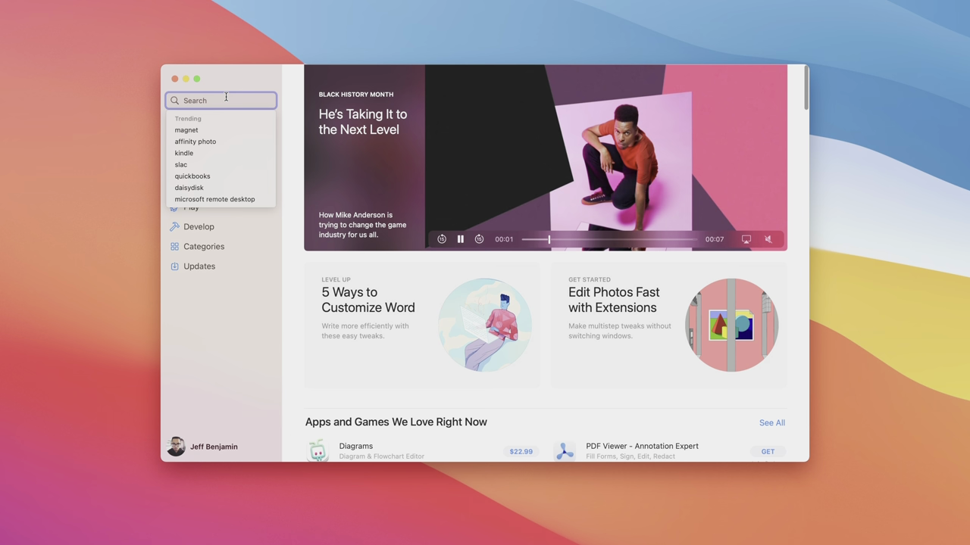
pyautogui.write('yoink')
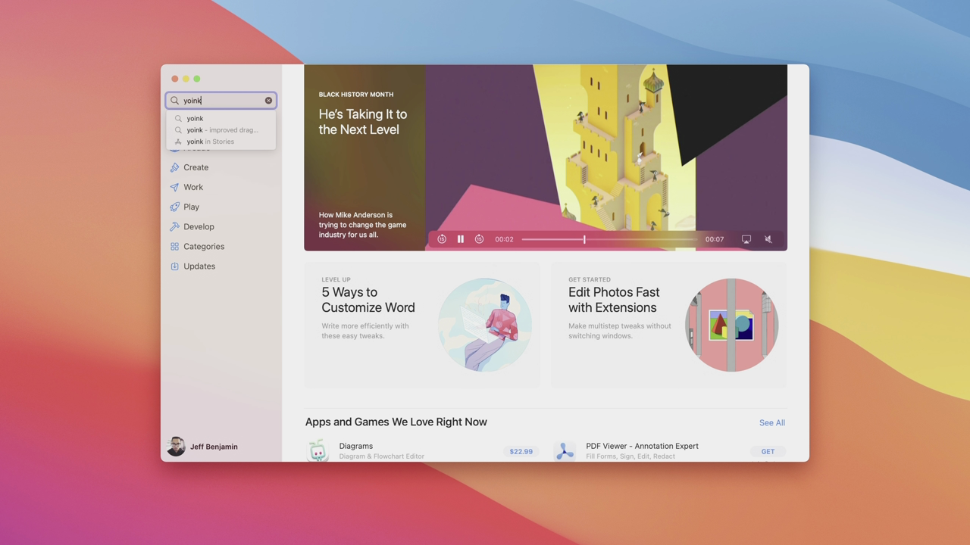
pyautogui.press('Return')
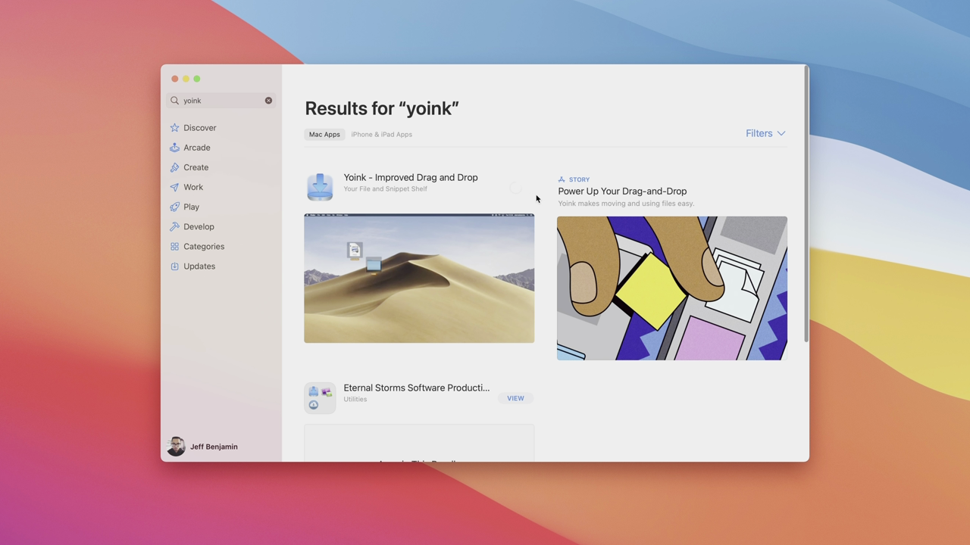
pyautogui.click(515, 187)
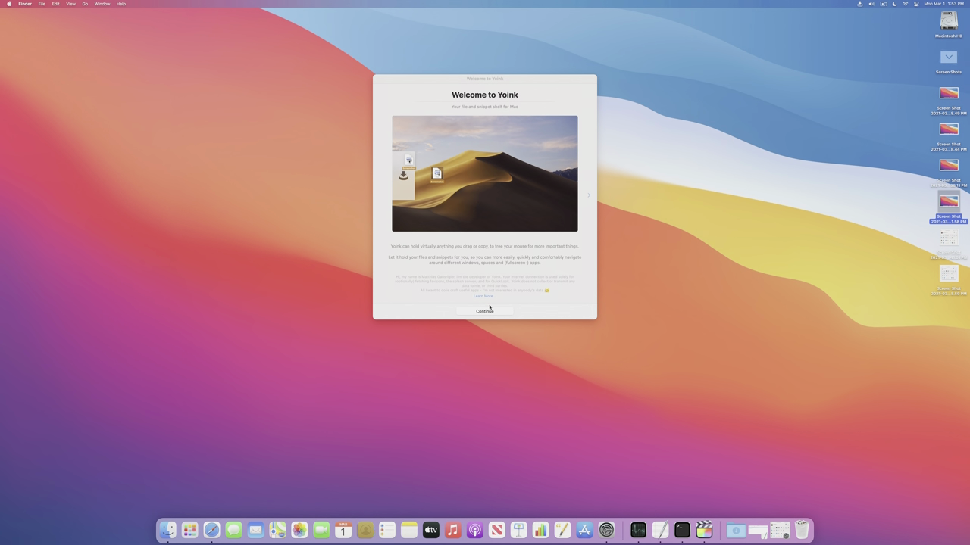
# - Dismiss Yoink's welcome window and set its shelf position to Right Edge, Center
pyautogui.click(488, 310)
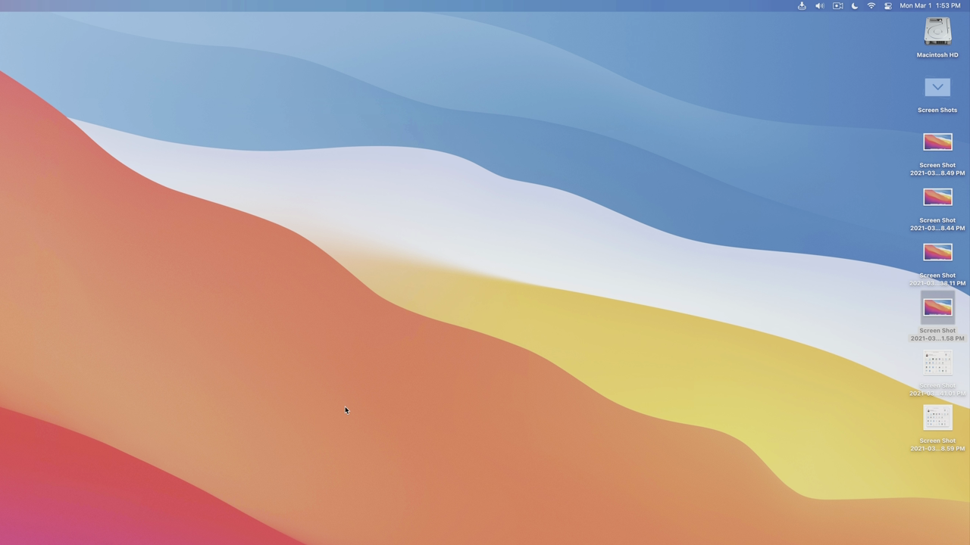
pyautogui.click(801, 7)
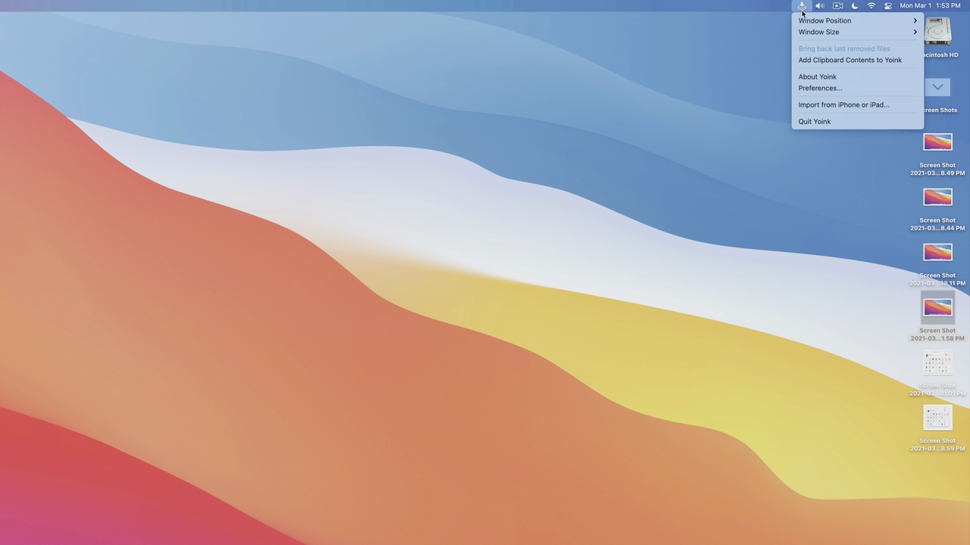
pyautogui.moveTo(806, 21)
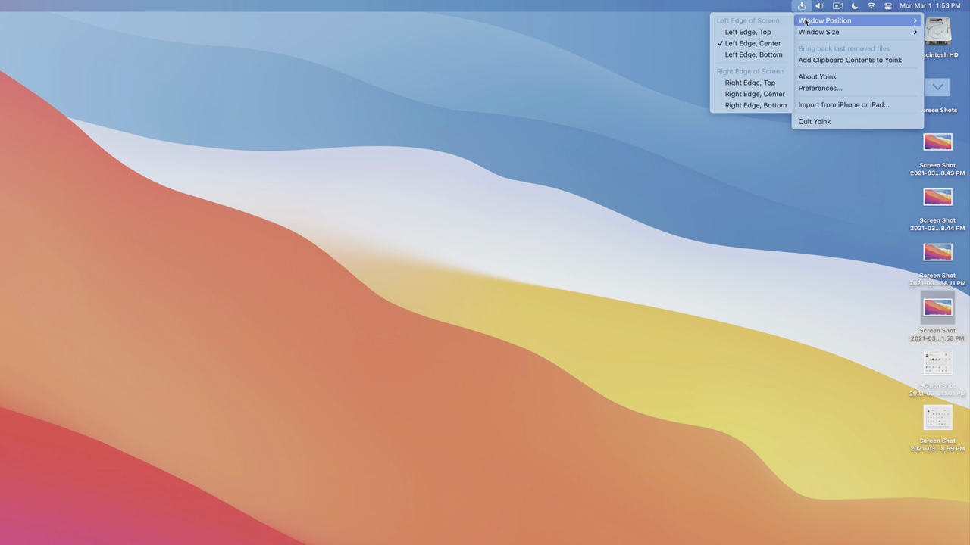
pyautogui.click(757, 94)
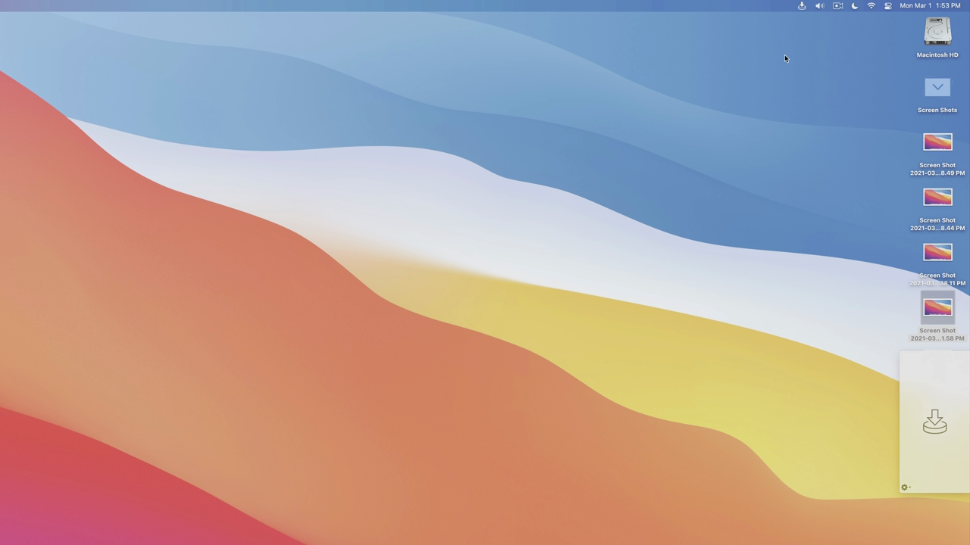
# - Turn off Yoink's menu bar icon in its General preferences and close the preferences
pyautogui.click(800, 7)
pyautogui.click(800, 89)
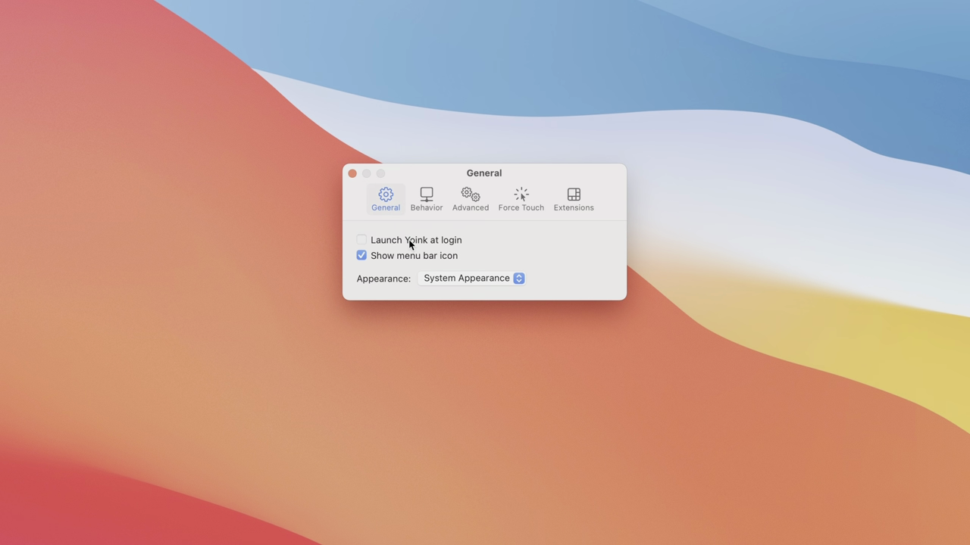
pyautogui.click(175, 236)
pyautogui.click(353, 173)
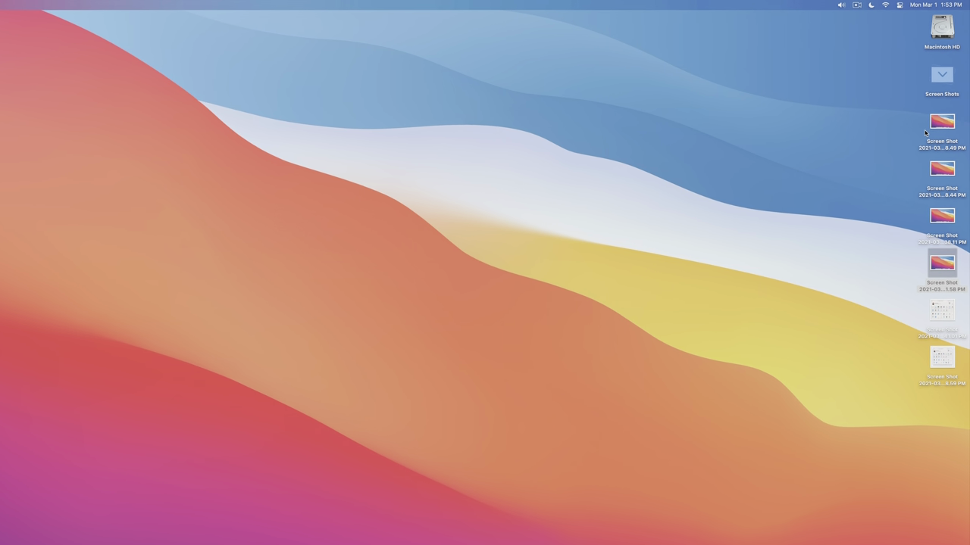
# - Put the desktop screenshots taken at 1.38.49 PM and 1.41.58 PM on the Yoink shelf
pyautogui.click(947, 96)
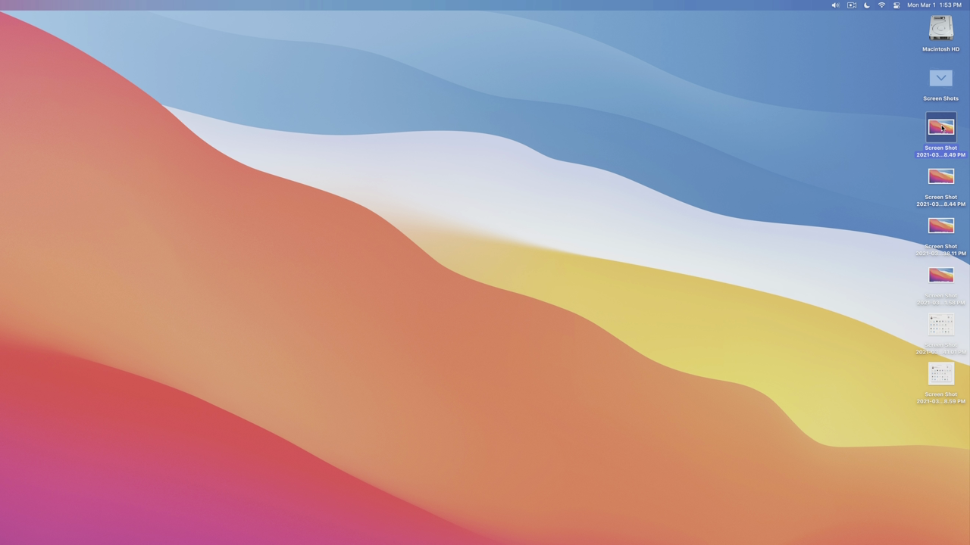
pyautogui.moveTo(942, 129); pyautogui.dragTo(917, 388)
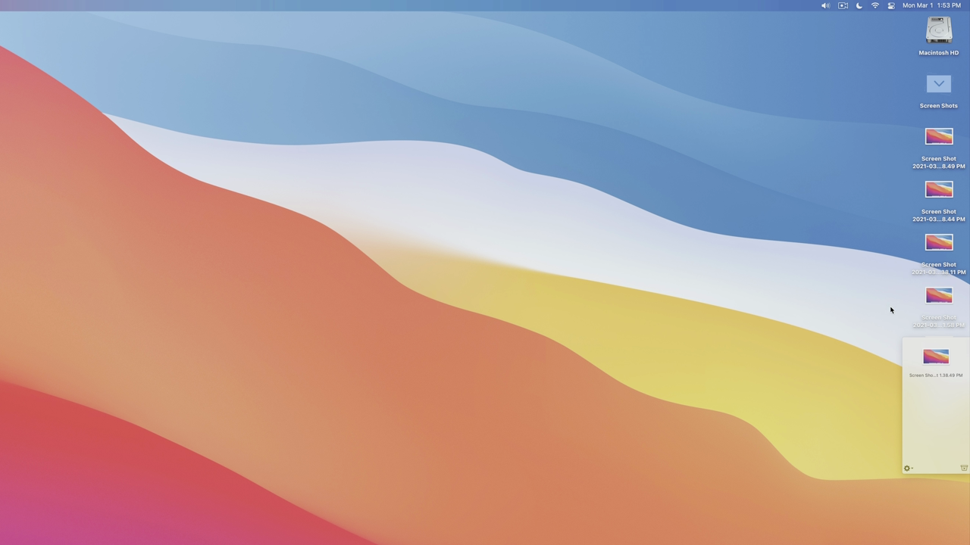
pyautogui.moveTo(933, 306); pyautogui.dragTo(918, 400)
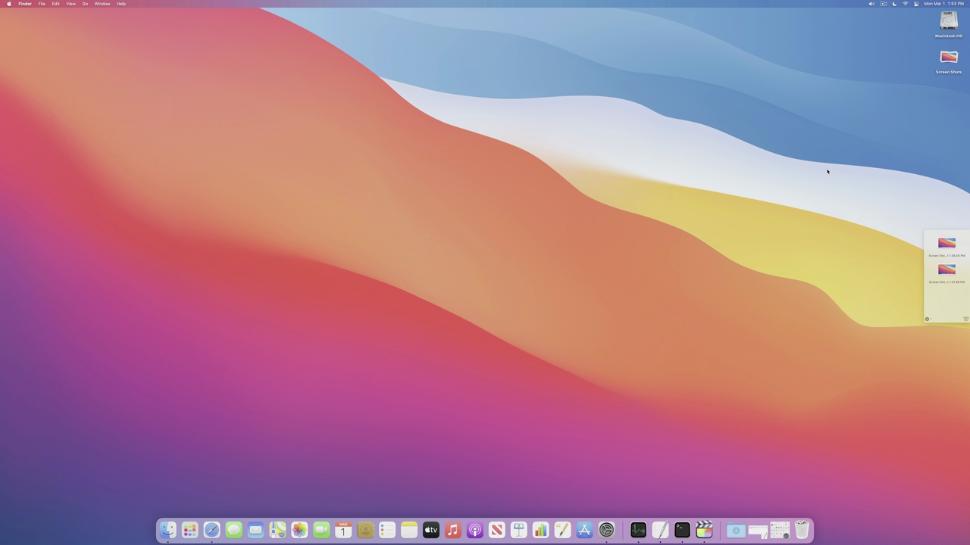
# - Switch to Final Cut Pro, add the 1.38.49 PM screenshot from the Yoink shelf to the timeline, and remove the remaining screenshot from the shelf
pyautogui.hotkey('ctrl', 'Right')
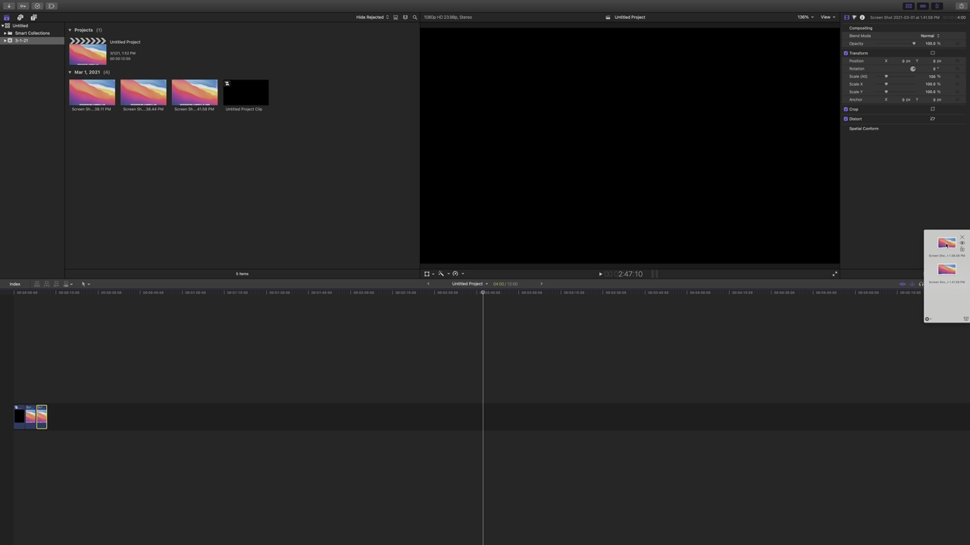
pyautogui.moveTo(945, 244); pyautogui.dragTo(784, 409)
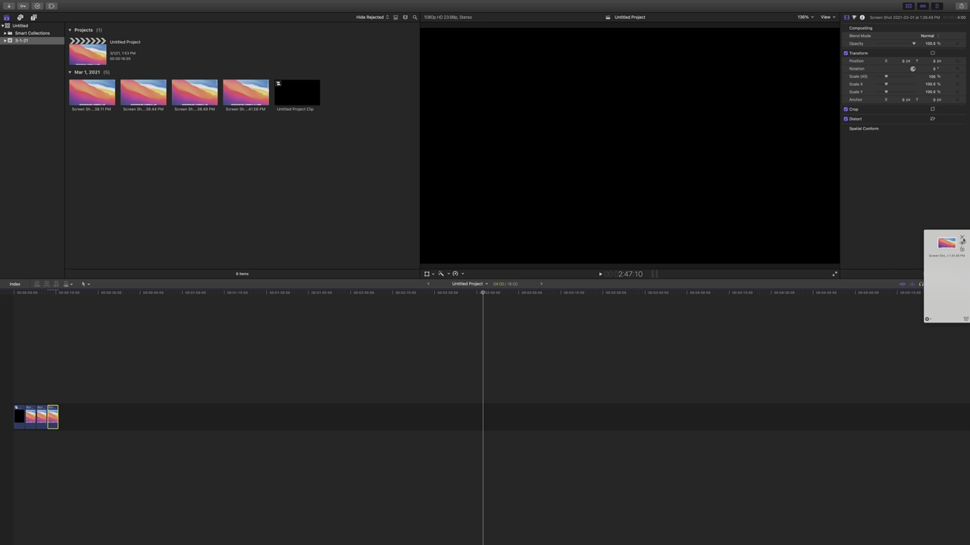
pyautogui.click(962, 237)
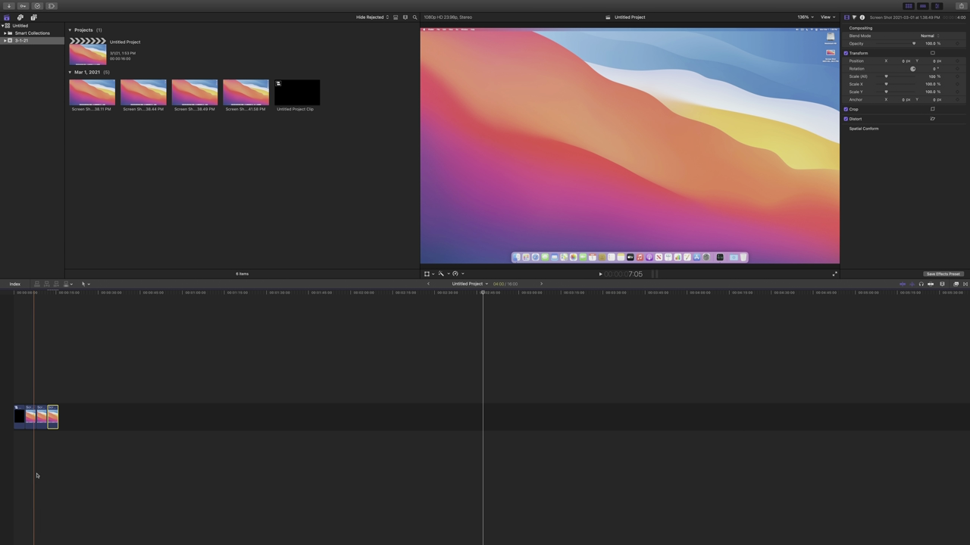
pyautogui.hotkey('ctrl', 'Left')
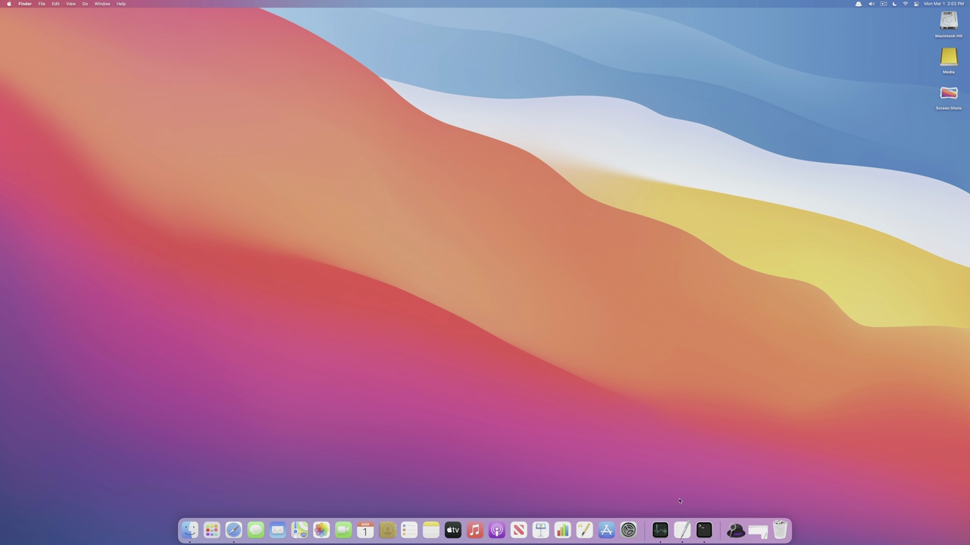
# - In the Keyboard shortcut preferences for Spotlight, disable both Show Spotlight search and Show Finder search window
pyautogui.click(628, 530)
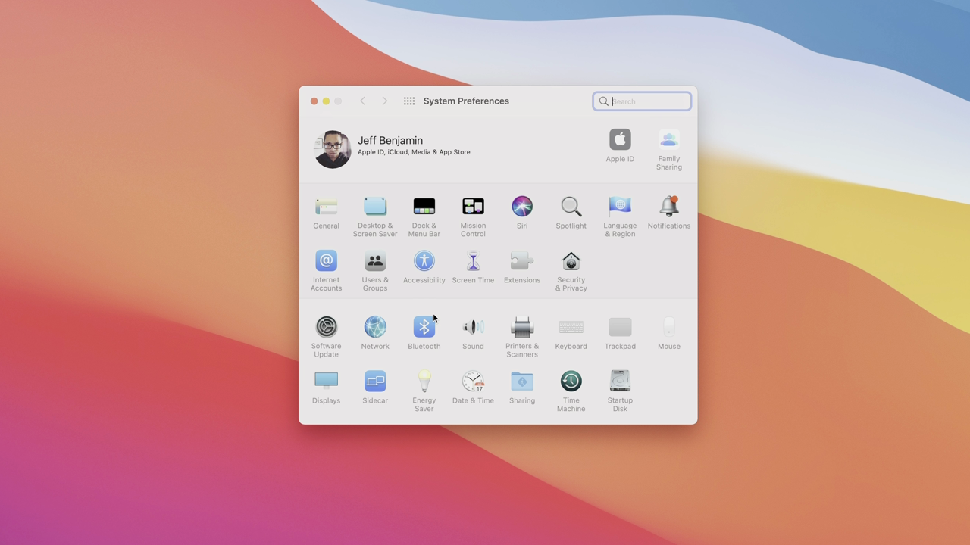
pyautogui.click(569, 324)
pyautogui.click(482, 138)
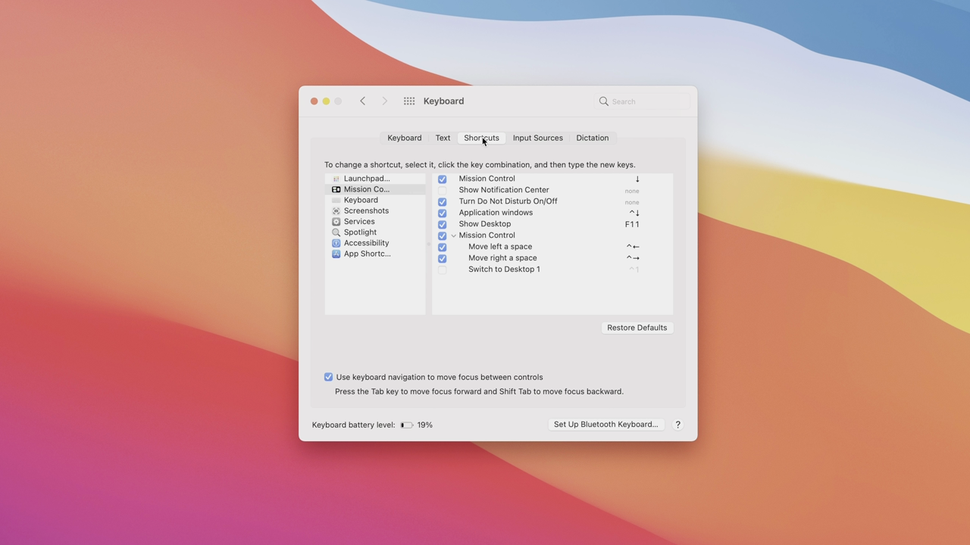
pyautogui.click(360, 231)
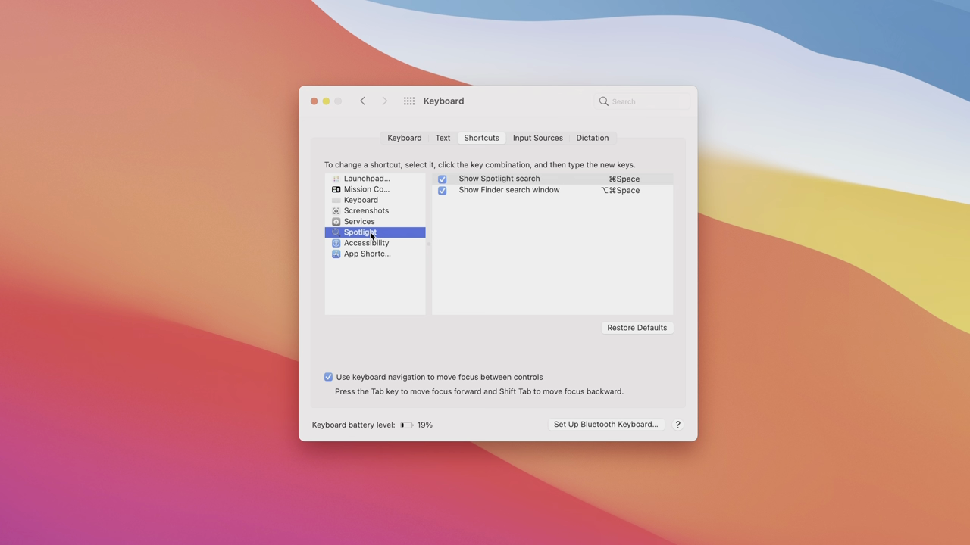
pyautogui.click(441, 179)
pyautogui.click(440, 190)
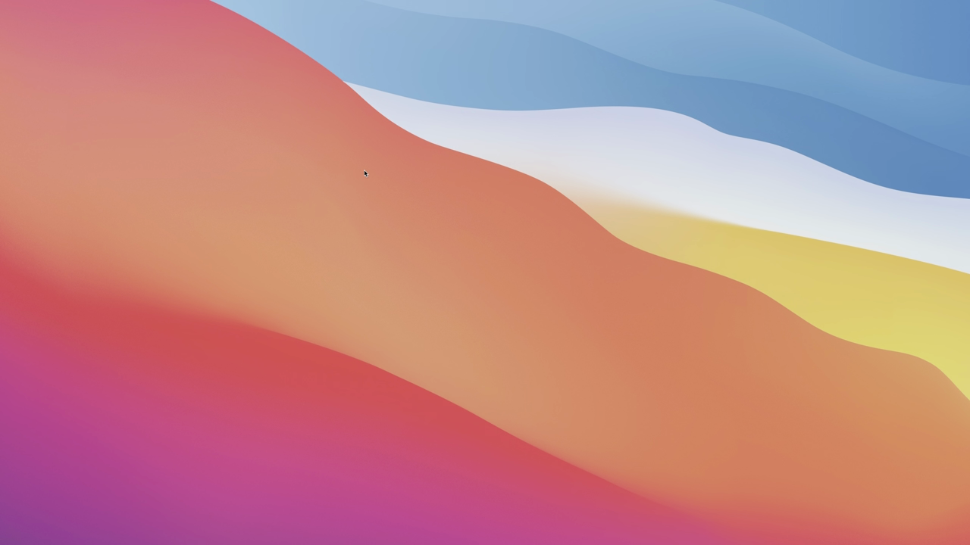
# - Open Alfred's preferences through its search bar and set the Alfred hotkey to Command-Space
pyautogui.press('super+space')
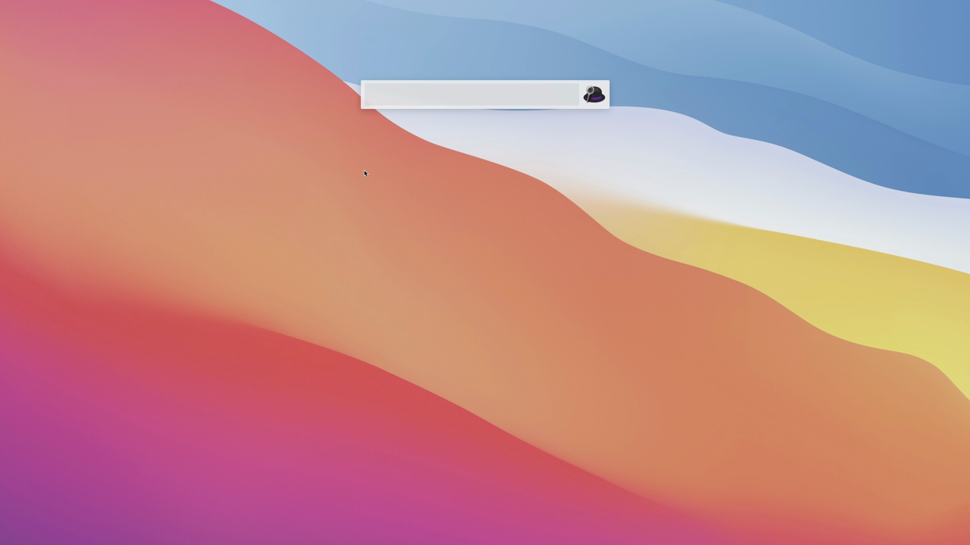
pyautogui.write('al')
pyautogui.press('Return')
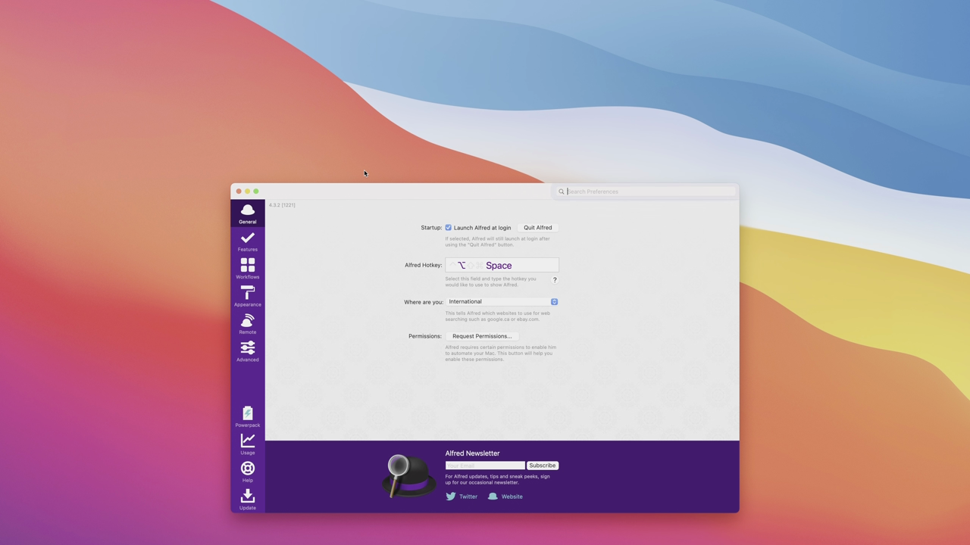
pyautogui.click(476, 162)
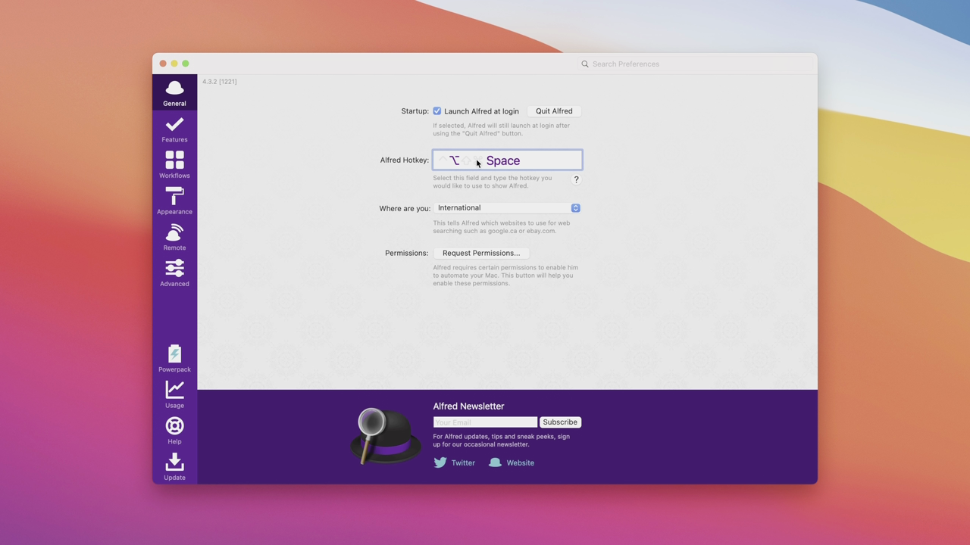
pyautogui.press('super+space')
# - Go to Alfred's Powerpack settings and start activating the Powerpack
pyautogui.click(189, 360)
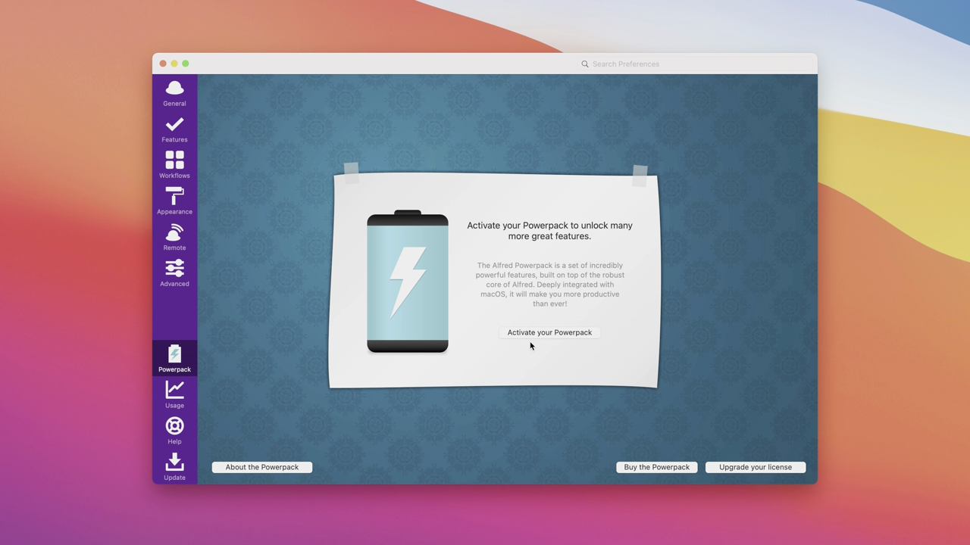
pyautogui.click(541, 333)
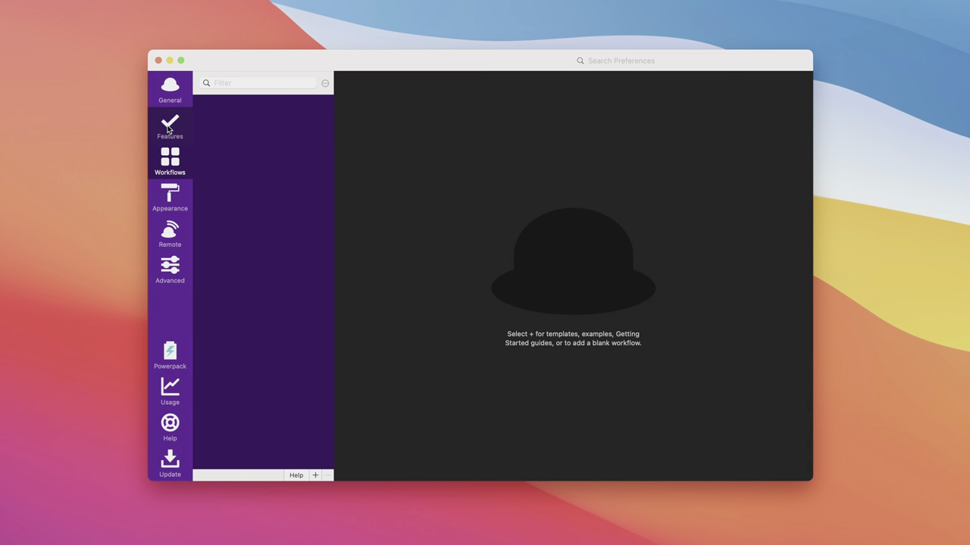
# - Review Alfred's Clipboard History, Web Bookmarks, Web Search and Snippets features, including the custom 9to5mac search, and close the preferences
pyautogui.click(172, 131)
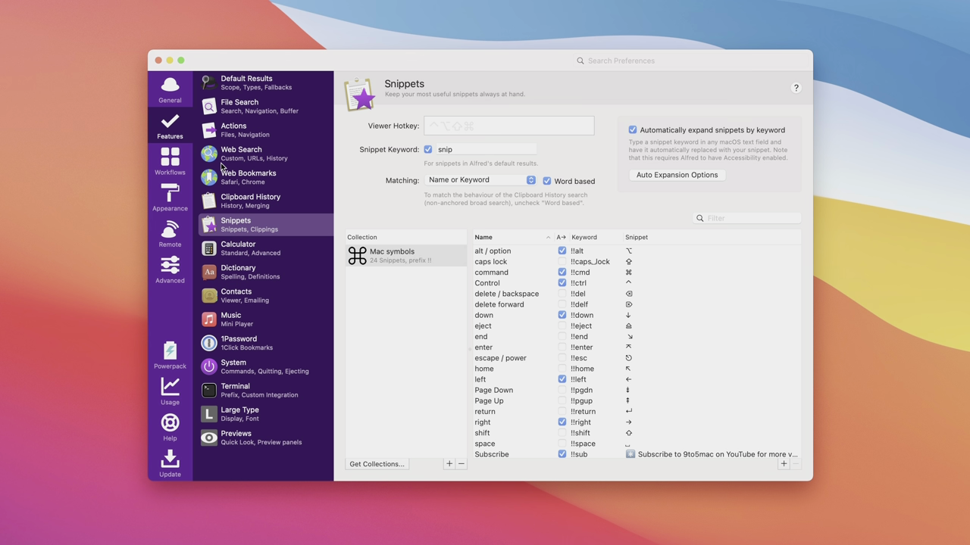
pyautogui.click(249, 199)
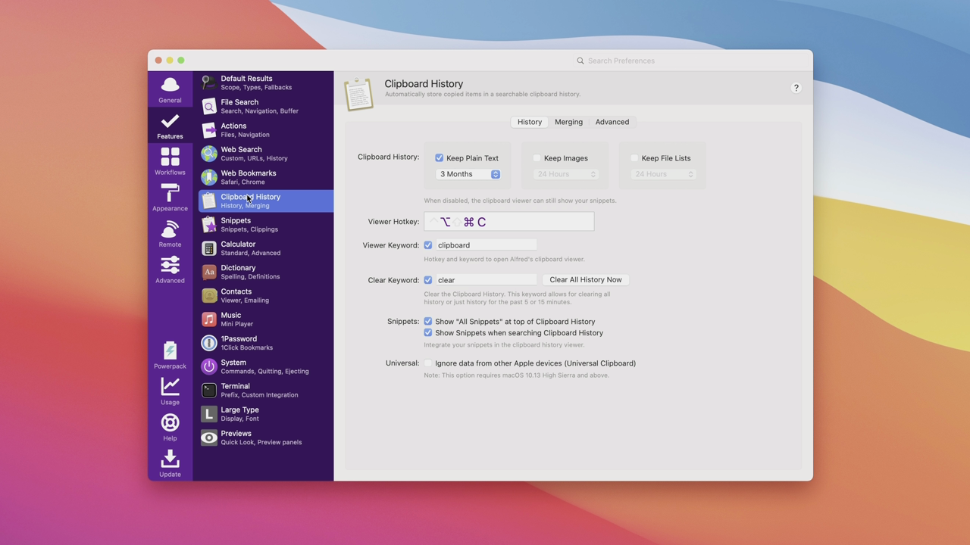
pyautogui.click(252, 181)
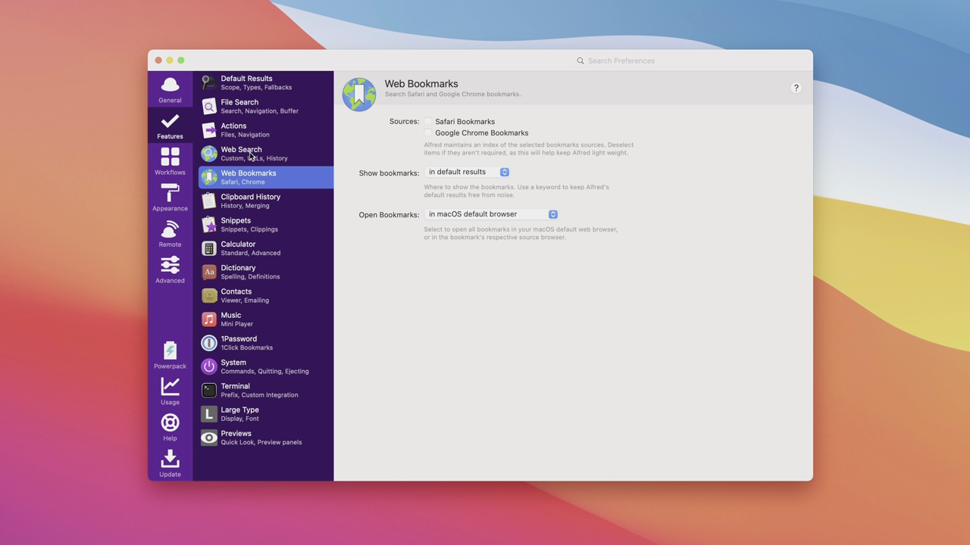
pyautogui.click(251, 155)
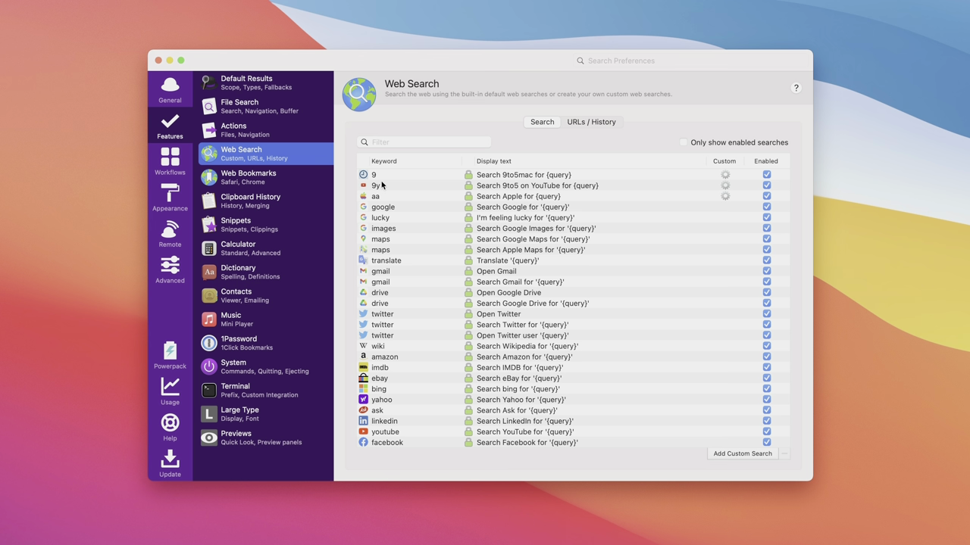
pyautogui.click(417, 174)
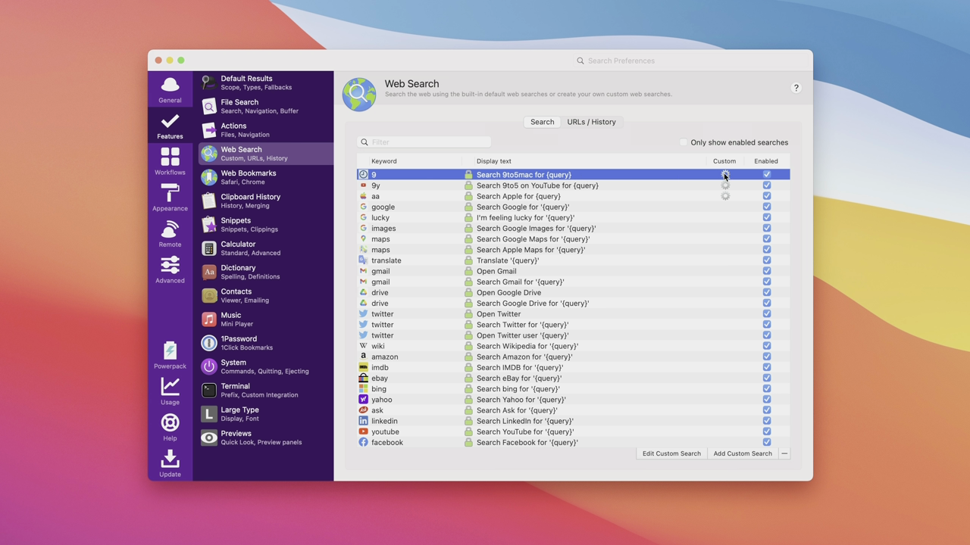
pyautogui.click(259, 179)
pyautogui.click(258, 205)
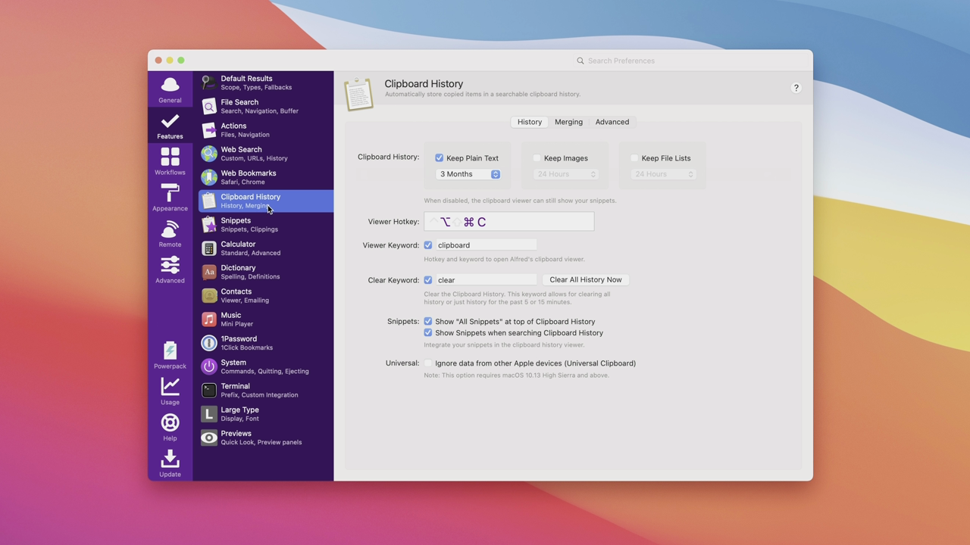
pyautogui.click(267, 226)
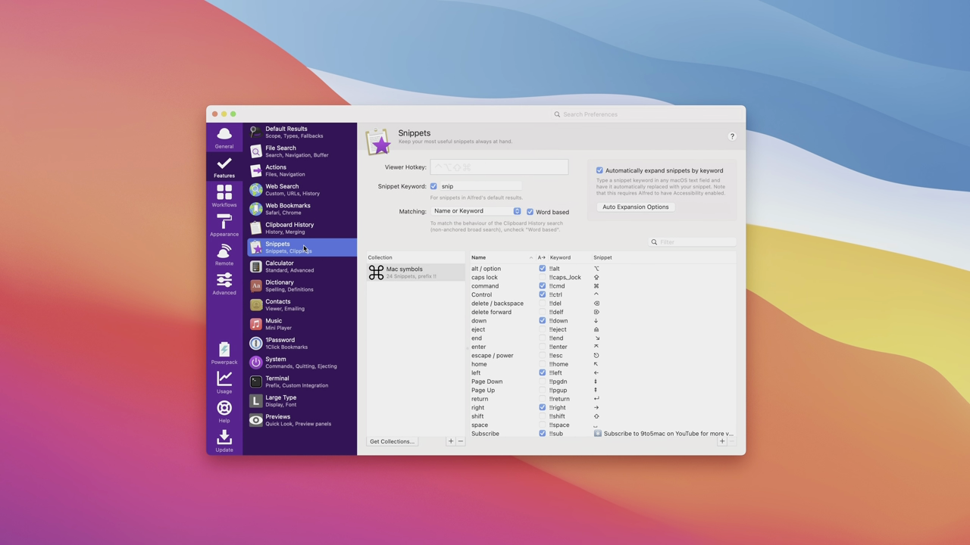
pyautogui.click(214, 114)
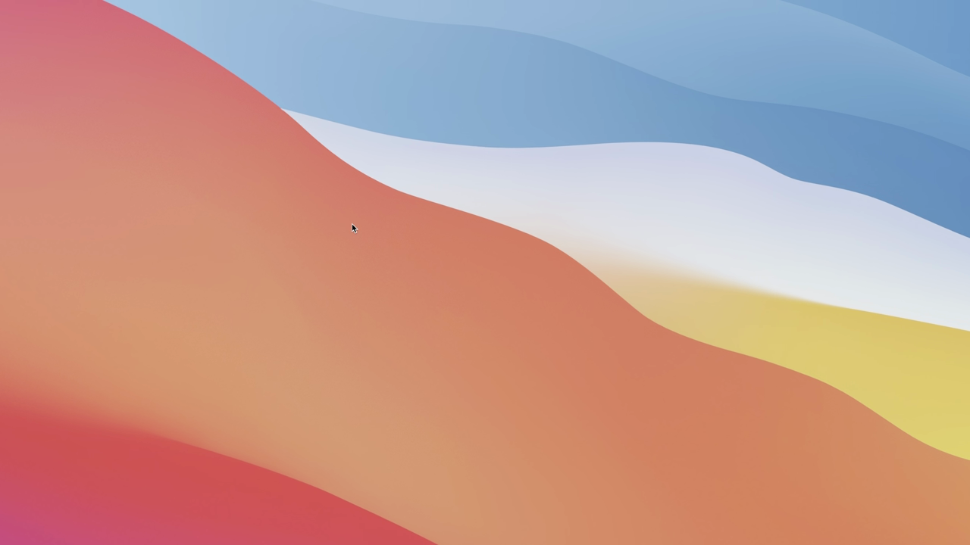
# - Search 9to5mac for "iphone 13" from Alfred using the custom web search keyword 9
pyautogui.hotkey('alt', 'space')
pyautogui.write('9to5mac.com')
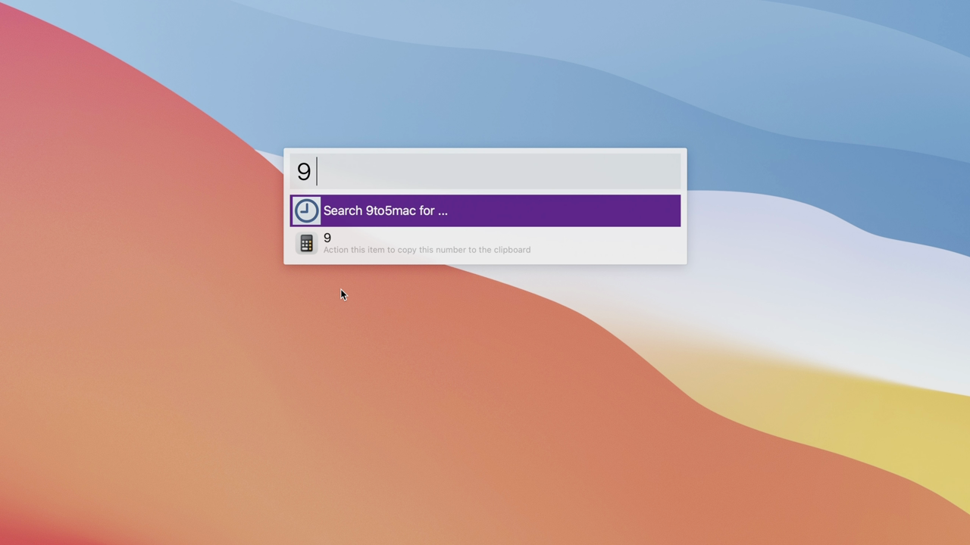
pyautogui.write(' iphone 13')
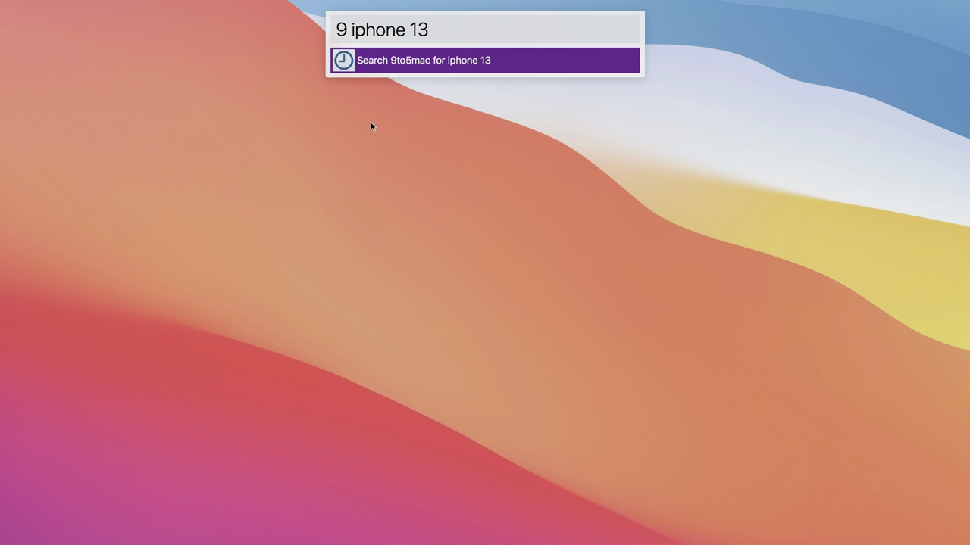
pyautogui.press('Return')
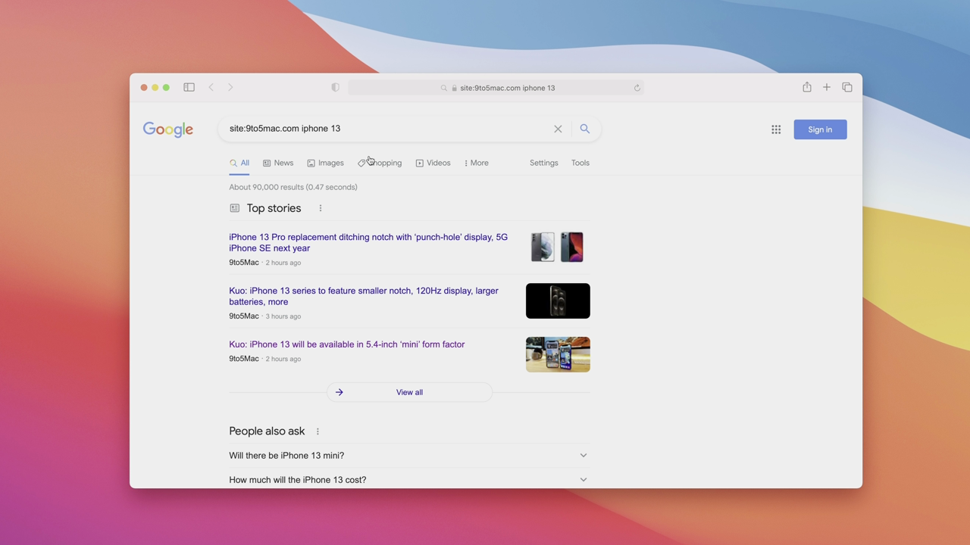
# - Open the iPhone 13 Pro punch-hole display story, copy "iPhone 13" from its headline, and minimize the Safari window
pyautogui.click(309, 244)
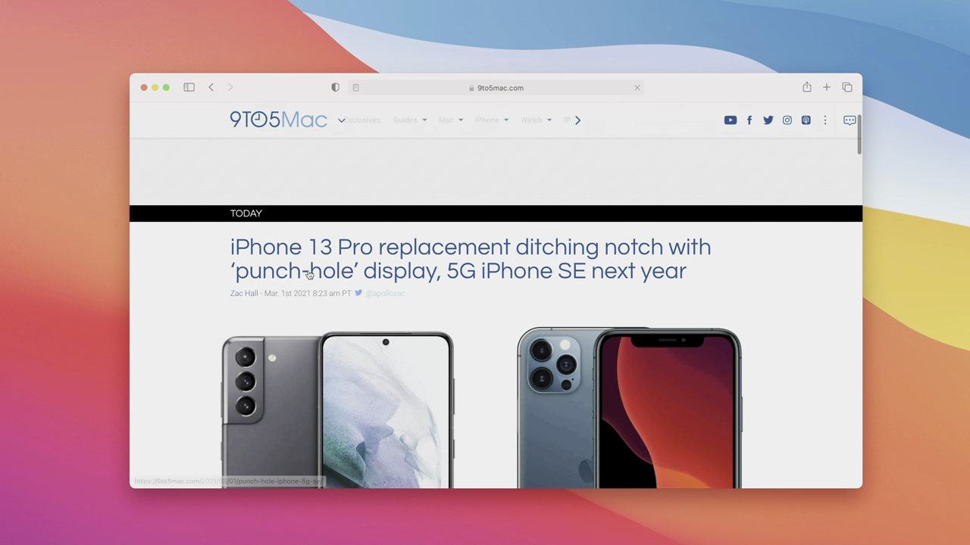
pyautogui.scroll(-6, 309, 274)
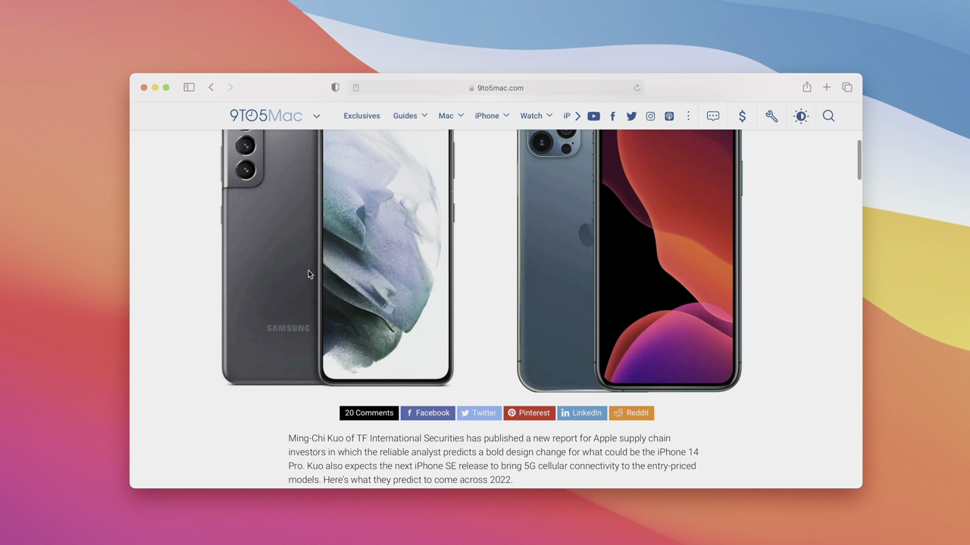
pyautogui.scroll(7, 308, 274)
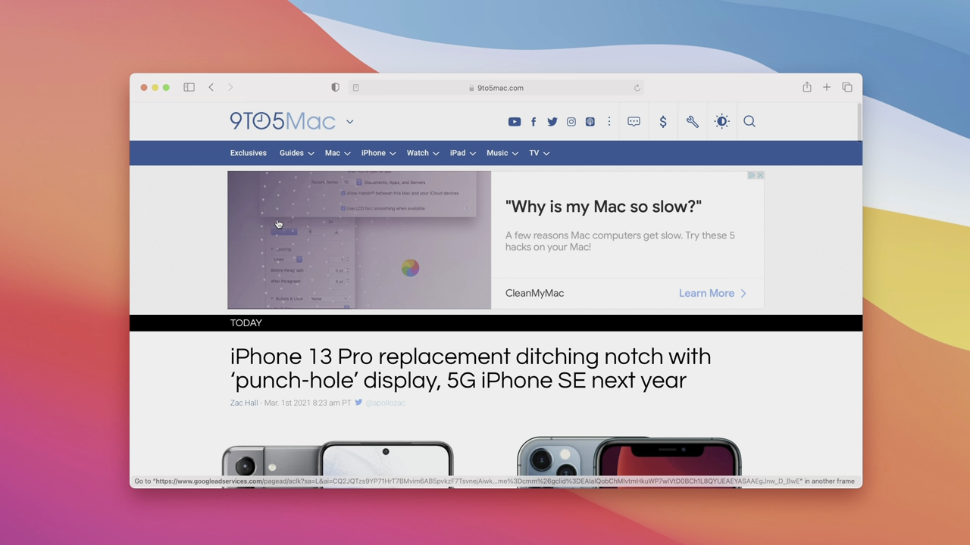
pyautogui.scroll(-1, 338, 338)
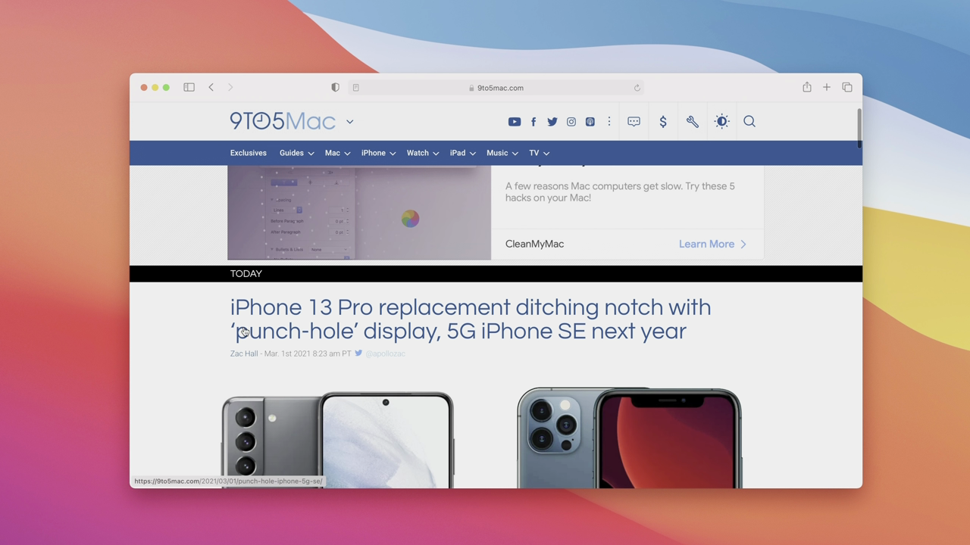
pyautogui.moveTo(231, 309); pyautogui.dragTo(331, 310)
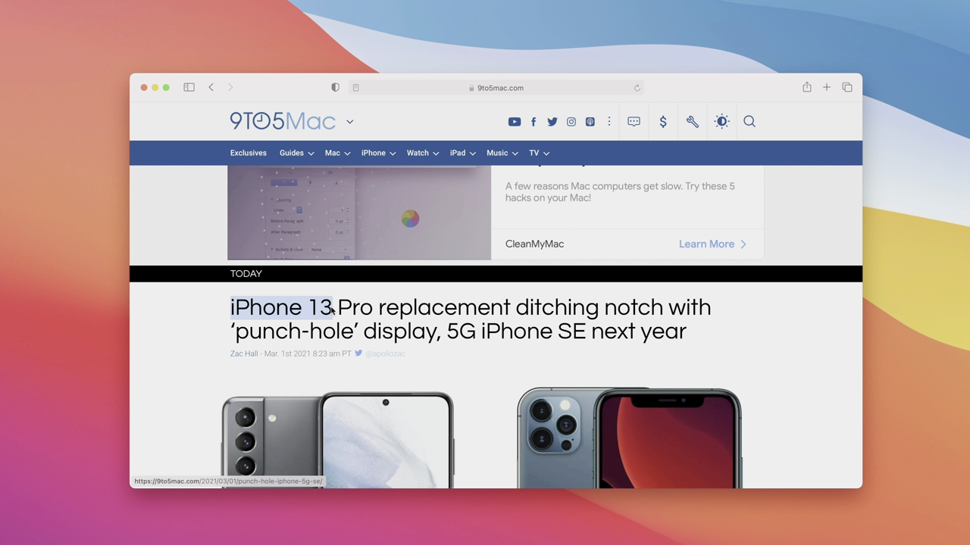
pyautogui.click(212, 336)
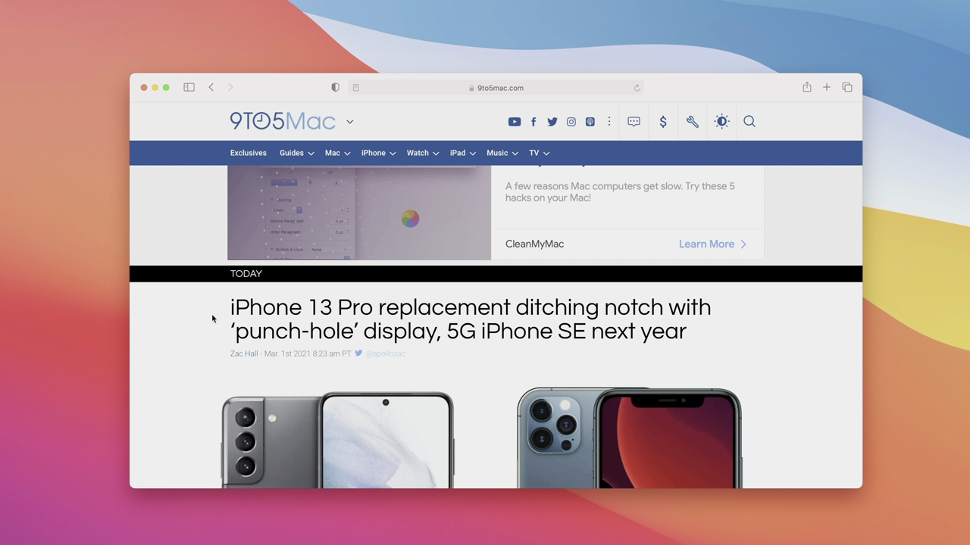
pyautogui.click(157, 86)
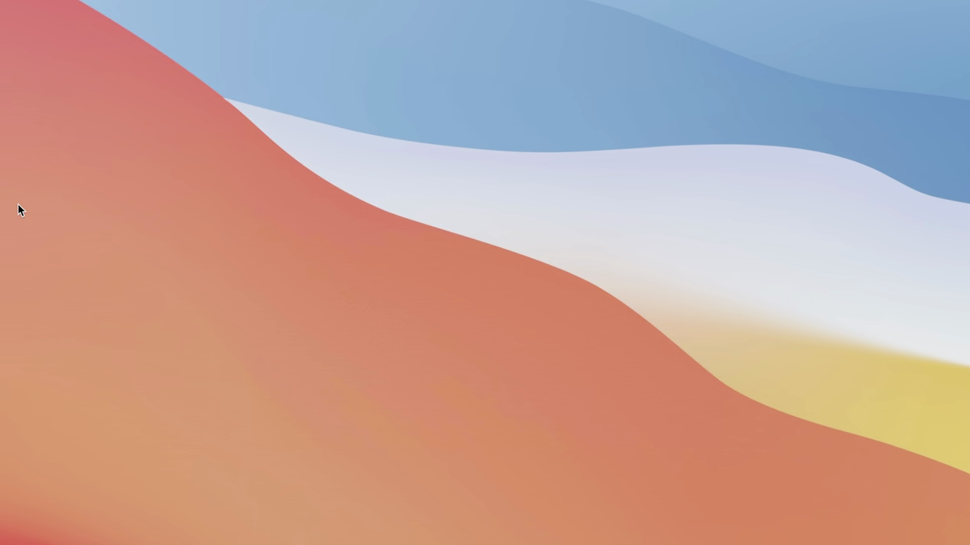
# - Choose the iPhone 13 entry in Alfred's clipboard history, and enter the snippet keyword !!right in a new note in Notes
pyautogui.press('super+alt+c')
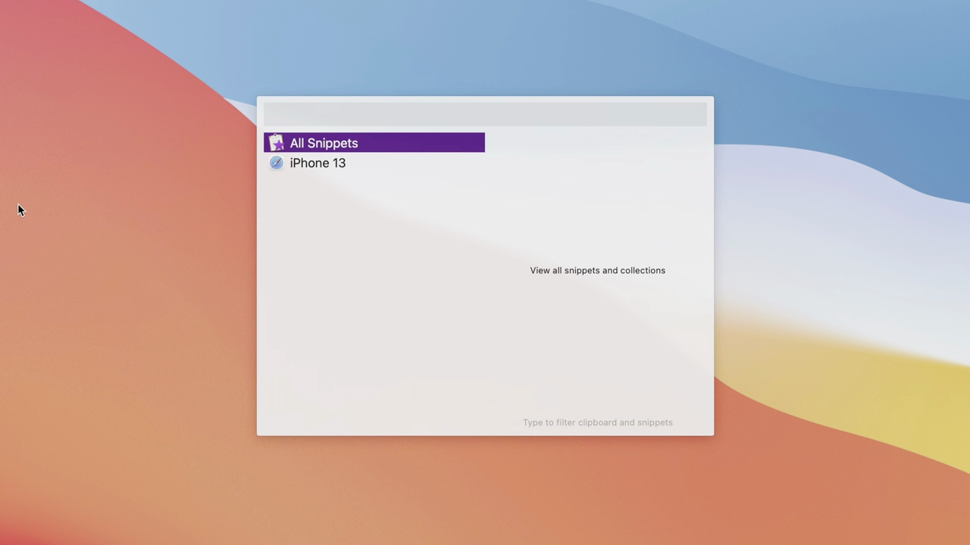
pyautogui.click(369, 163)
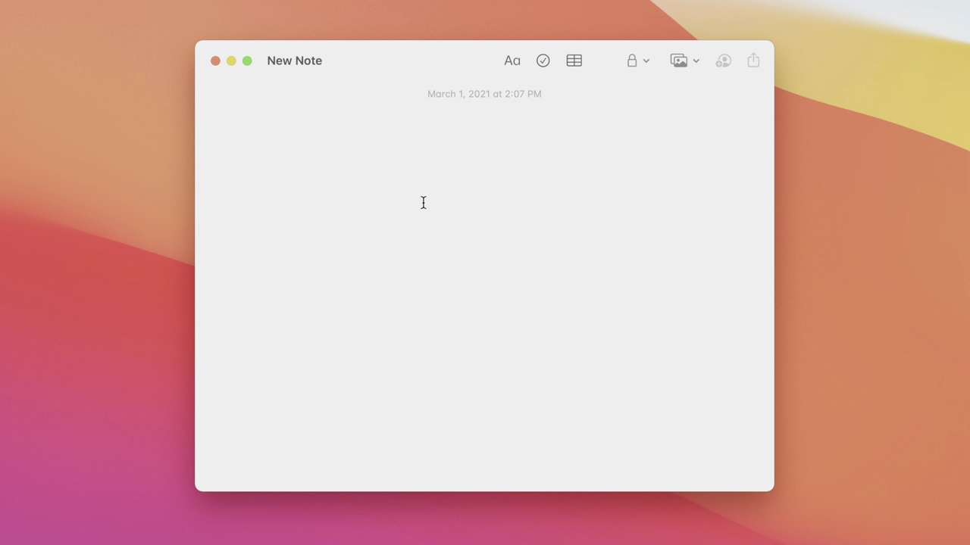
pyautogui.write('!!')
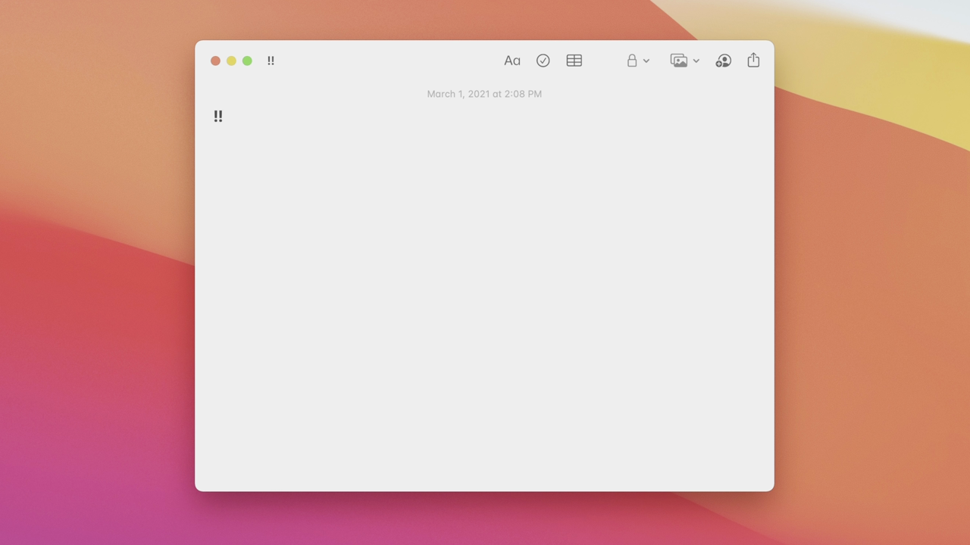
pyautogui.write('right')
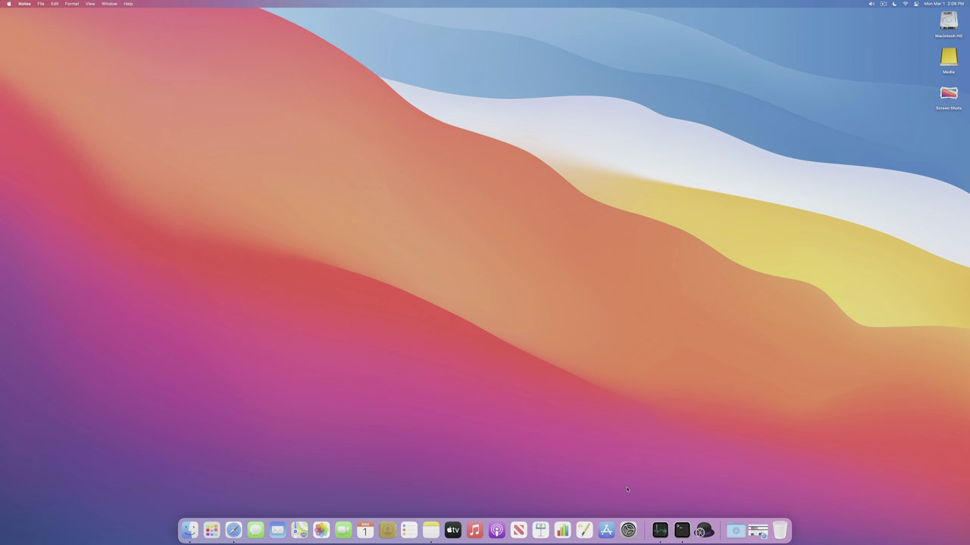
# - Open the Dock & Menu Bar settings in System Preferences
pyautogui.click(628, 531)
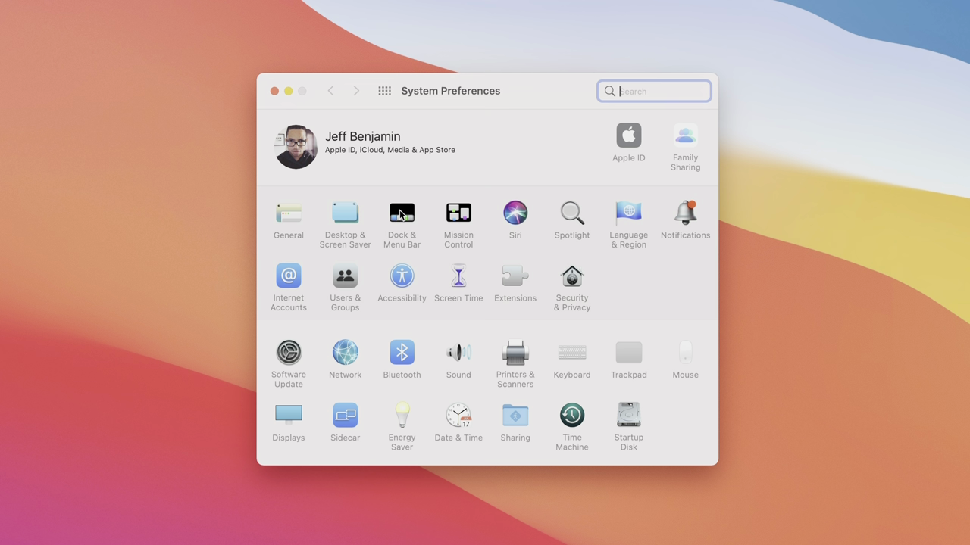
pyautogui.click(400, 213)
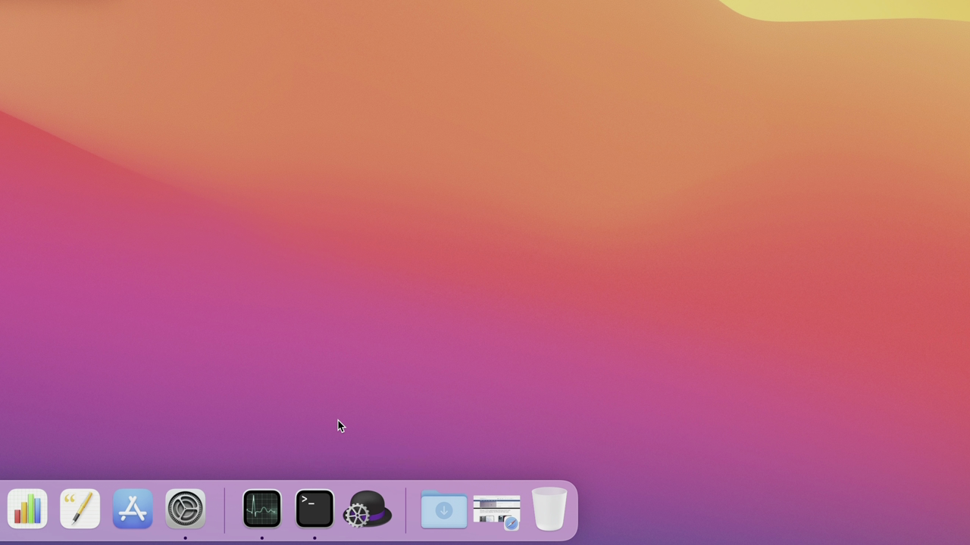
# - Quit Activity Monitor and Terminal, and turn off showing recent applications in the Dock
pyautogui.rightClick(261, 509)
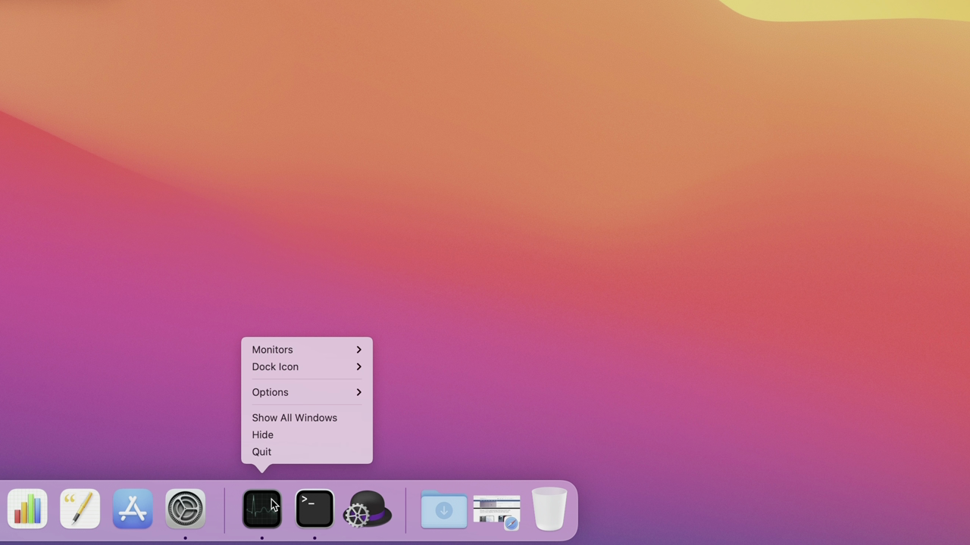
pyautogui.click(296, 452)
pyautogui.rightClick(314, 507)
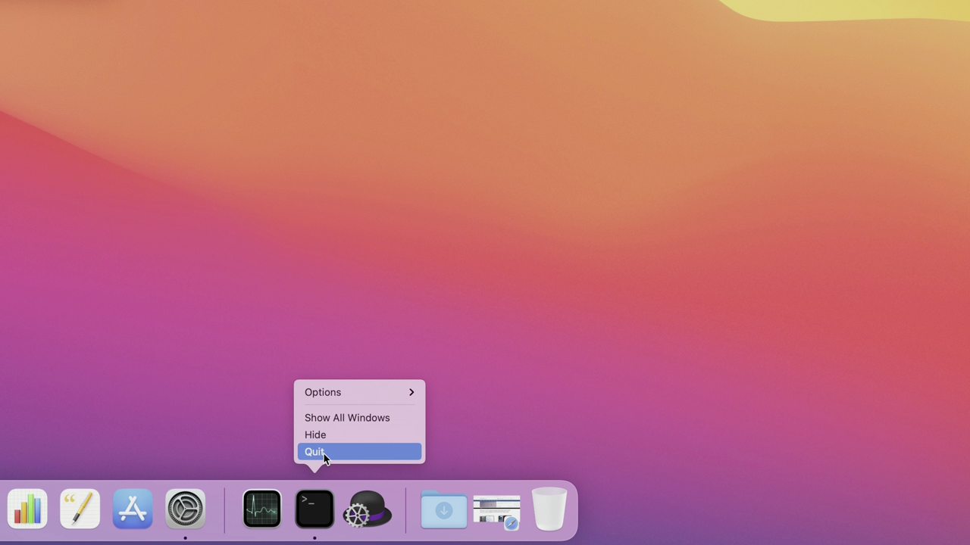
pyautogui.click(322, 454)
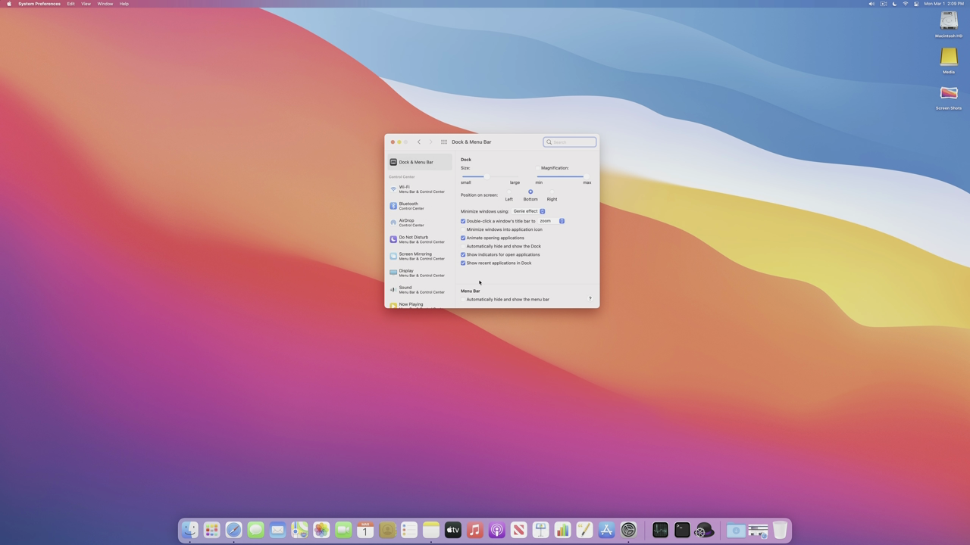
pyautogui.click(462, 264)
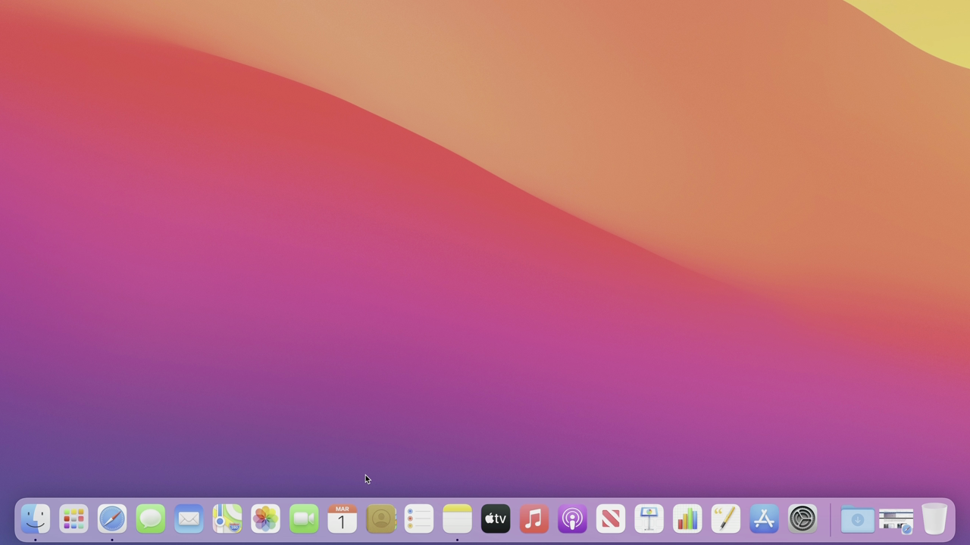
# - Remove FaceTime, Contacts, Maps, TV, Podcasts, News, Keynote, Numbers, Pages, Photos, and Launchpad from the Dock
pyautogui.moveTo(300, 518); pyautogui.dragTo(302, 283)
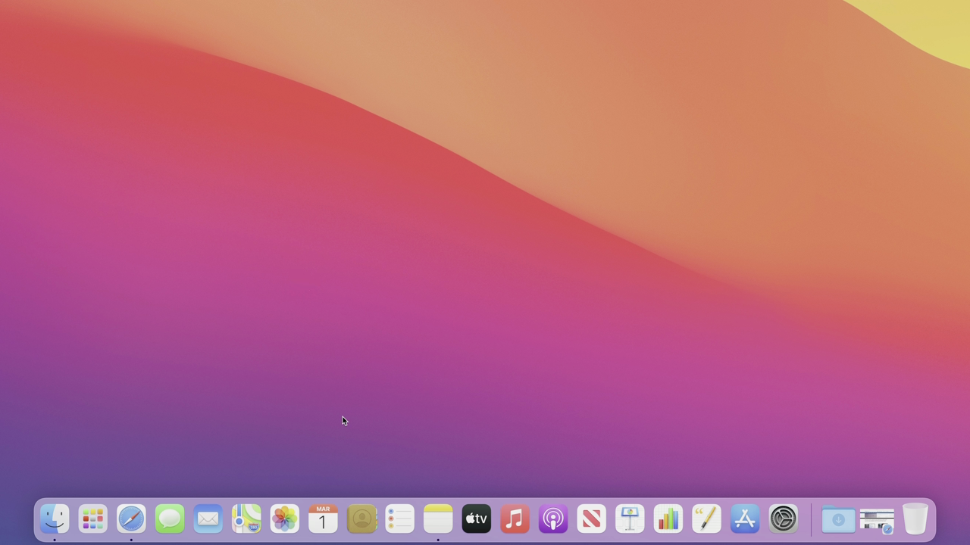
pyautogui.moveTo(361, 518); pyautogui.dragTo(346, 316)
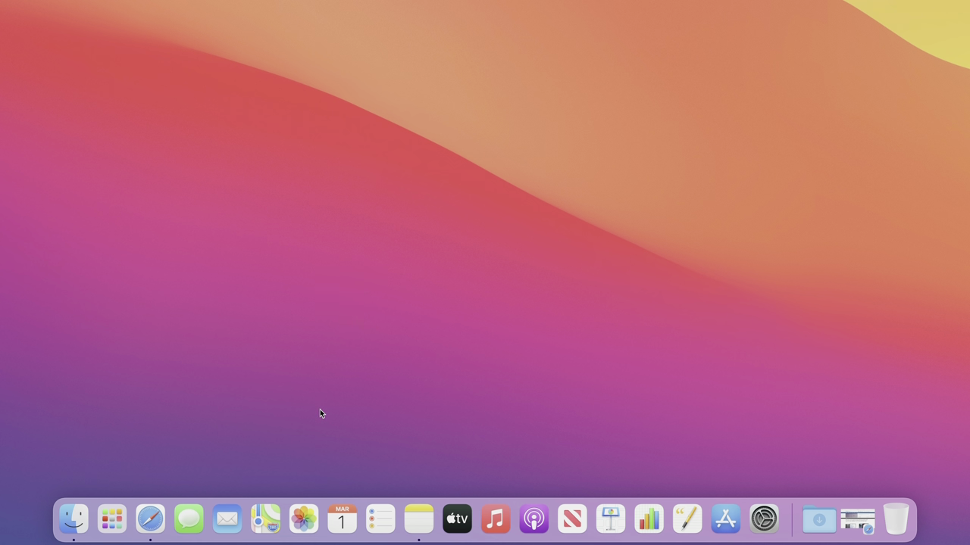
pyautogui.moveTo(265, 518); pyautogui.dragTo(279, 319)
pyautogui.moveTo(437, 518); pyautogui.dragTo(443, 379)
pyautogui.moveTo(495, 518); pyautogui.dragTo(522, 455)
pyautogui.moveTo(534, 518); pyautogui.dragTo(523, 356)
pyautogui.moveTo(588, 518); pyautogui.dragTo(546, 357)
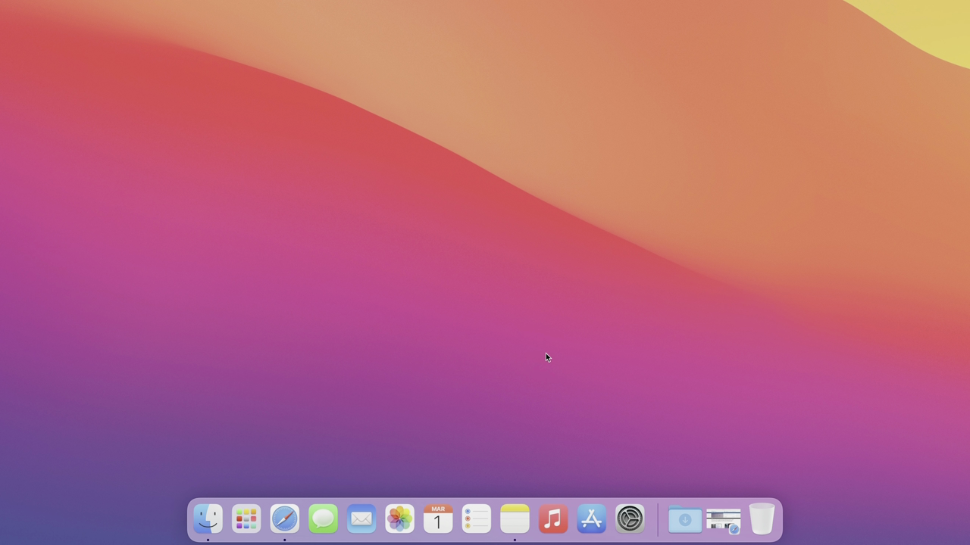
pyautogui.moveTo(399, 518); pyautogui.dragTo(400, 401)
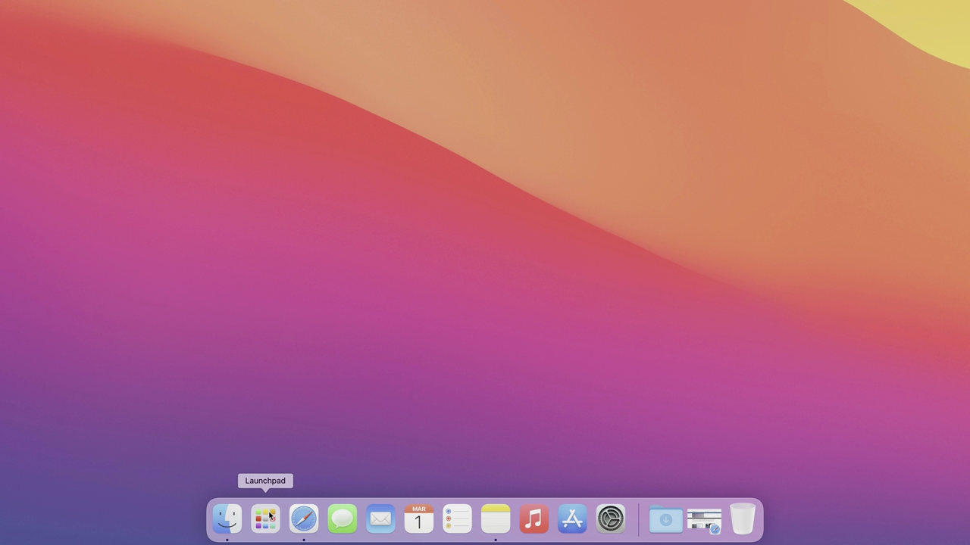
pyautogui.moveTo(265, 518); pyautogui.dragTo(280, 396)
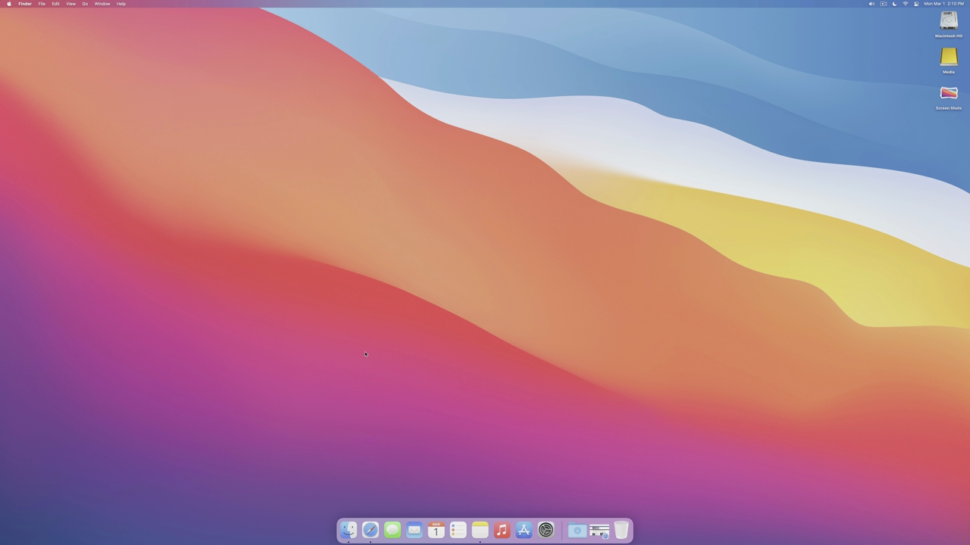
# - Launch Final Cut Pro by searching Launchpad for "final", and set it to Keep in Dock
pyautogui.press('F4')
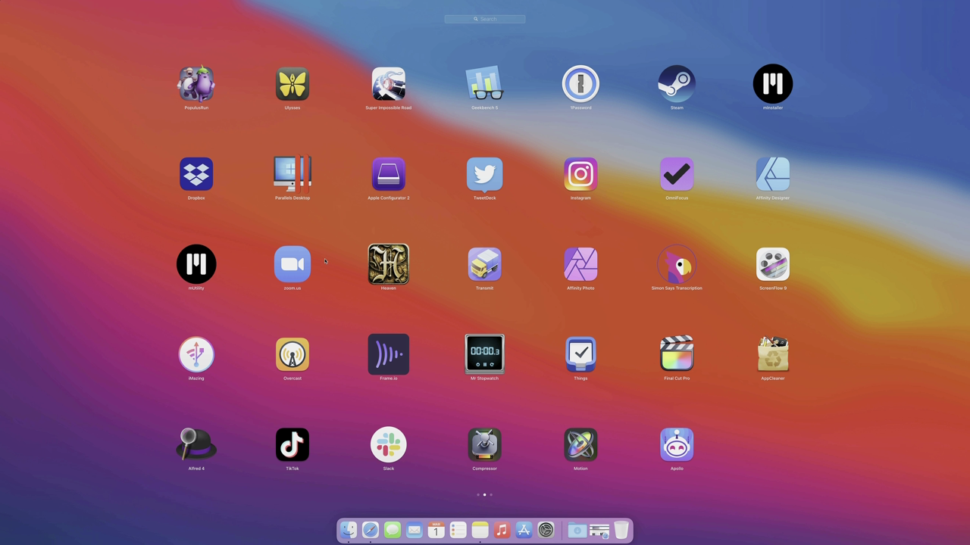
pyautogui.write('final')
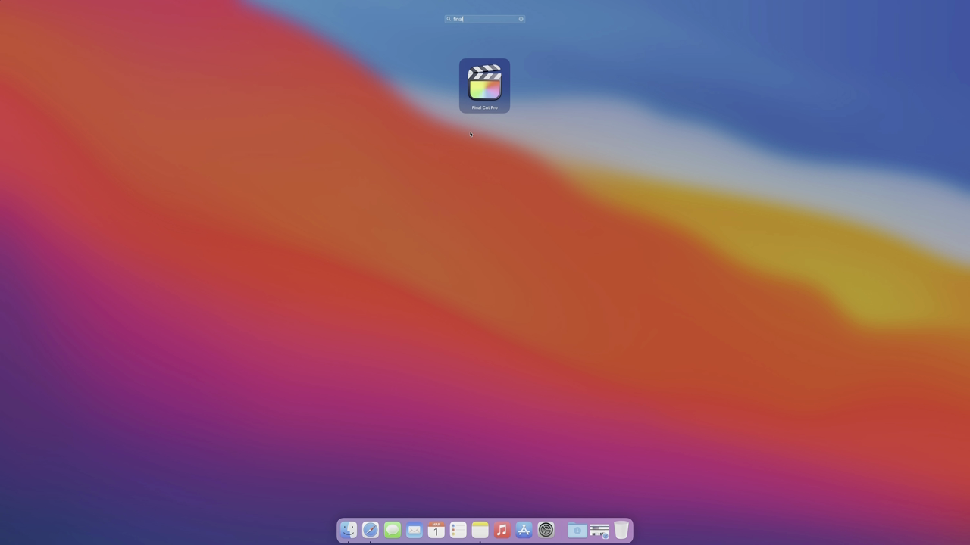
pyautogui.click(489, 82)
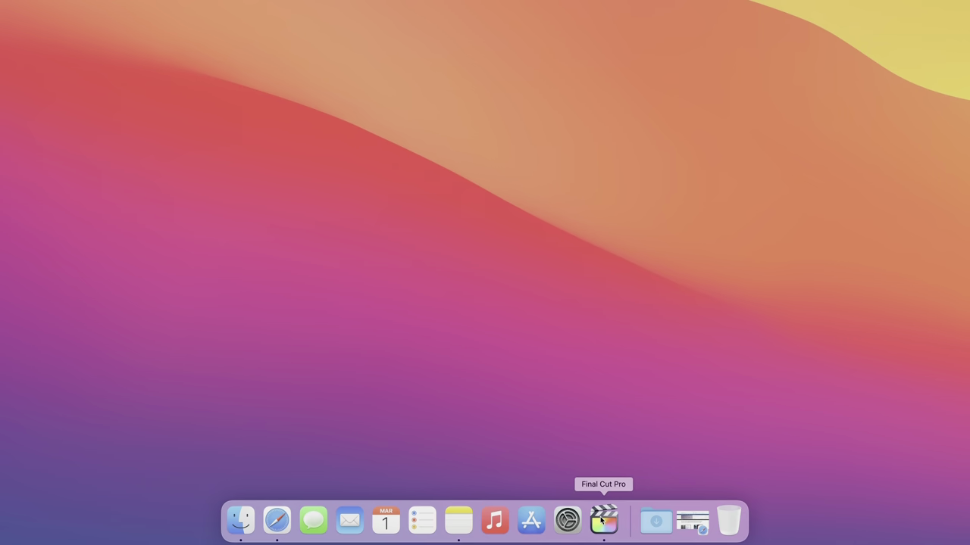
pyautogui.rightClick(581, 525)
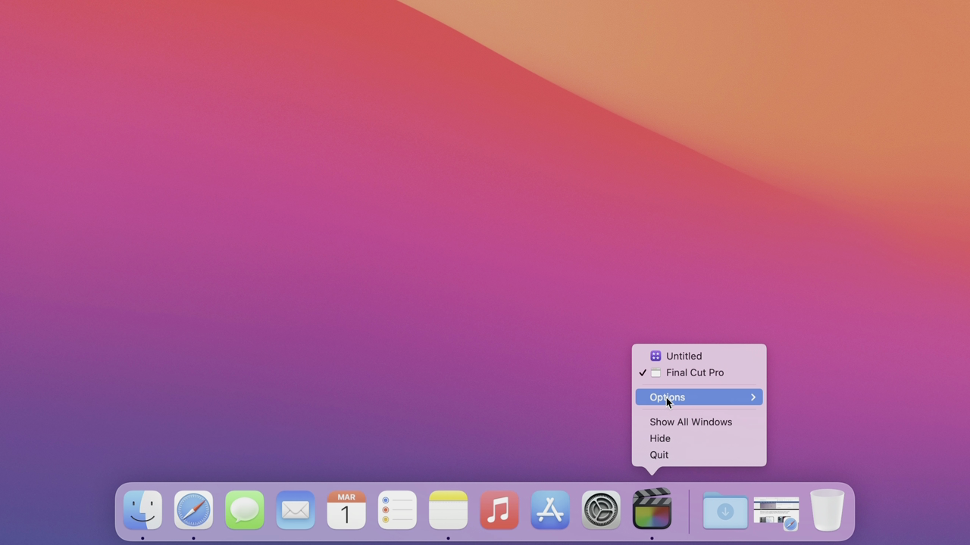
pyautogui.moveTo(666, 402)
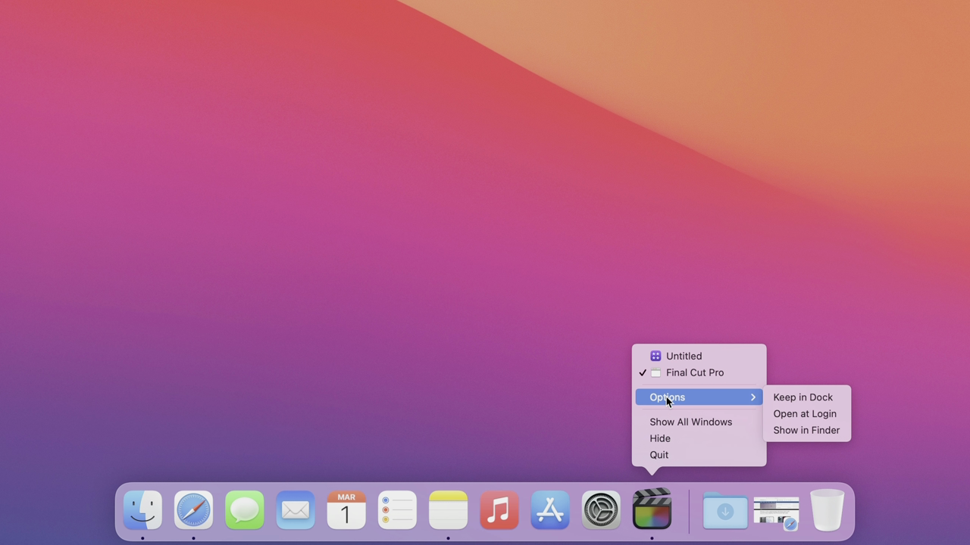
pyautogui.click(781, 398)
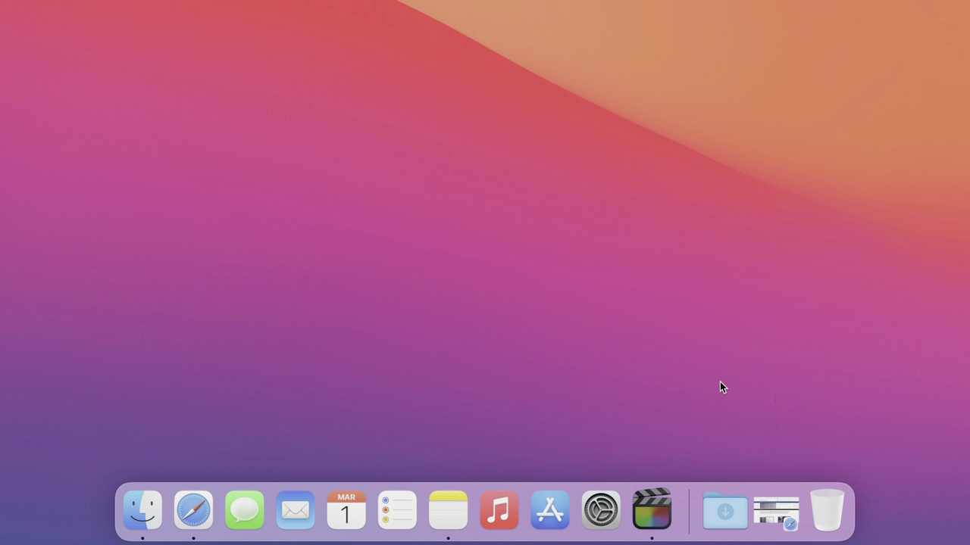
# - Turn off the Keep in Dock option for Final Cut Pro
pyautogui.rightClick(653, 494)
pyautogui.moveTo(688, 399)
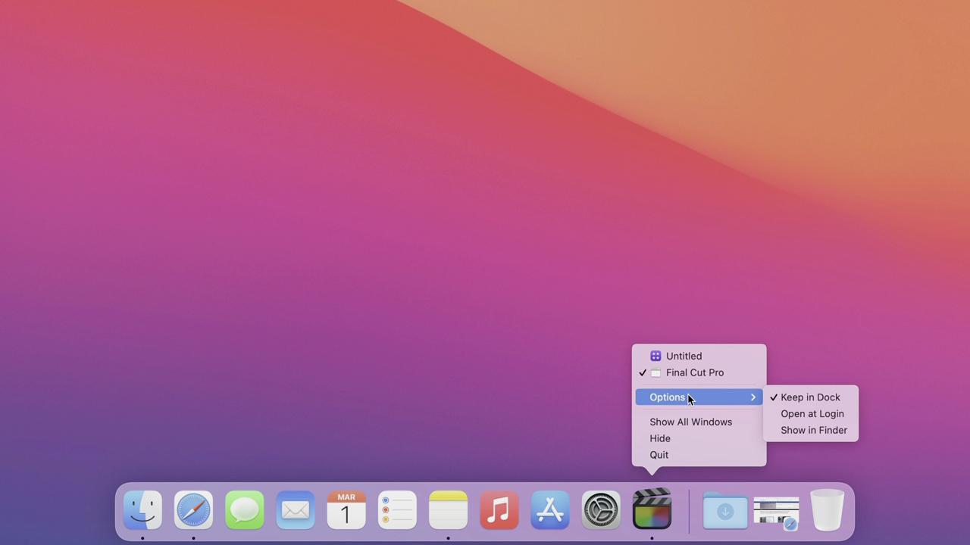
pyautogui.click(791, 400)
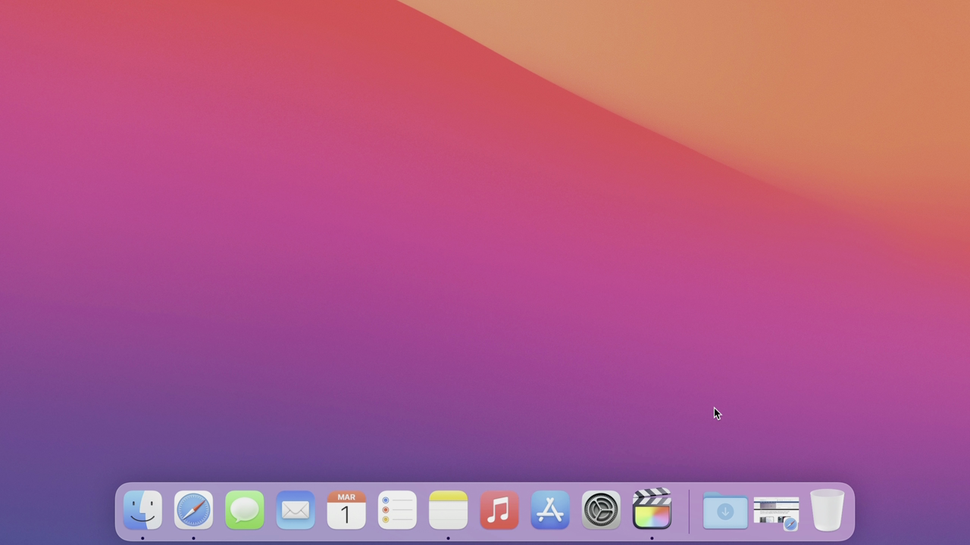
# - Move Final Cut Pro between App Store and System Preferences in the Dock, and check its Keep in Dock option
pyautogui.moveTo(665, 489); pyautogui.dragTo(610, 496)
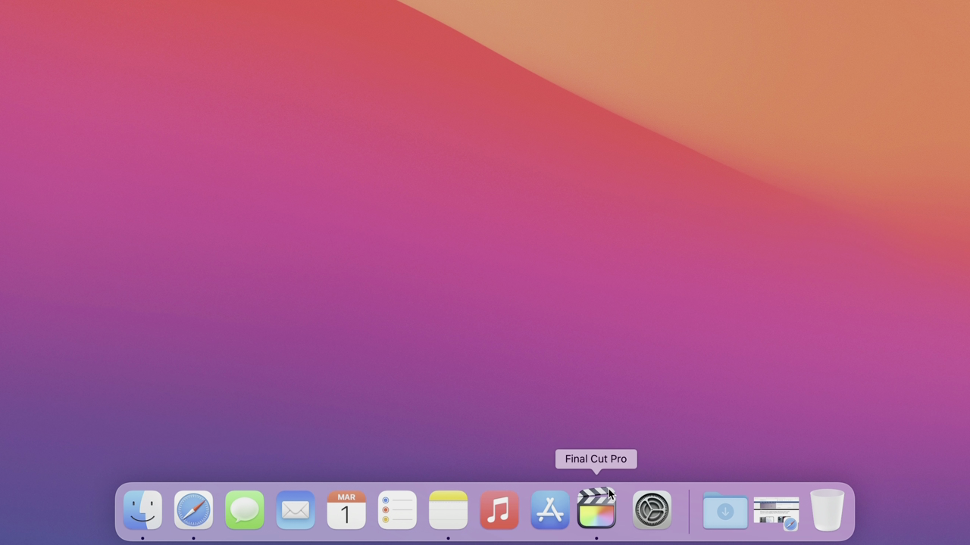
pyautogui.rightClick(619, 497)
pyautogui.moveTo(643, 400)
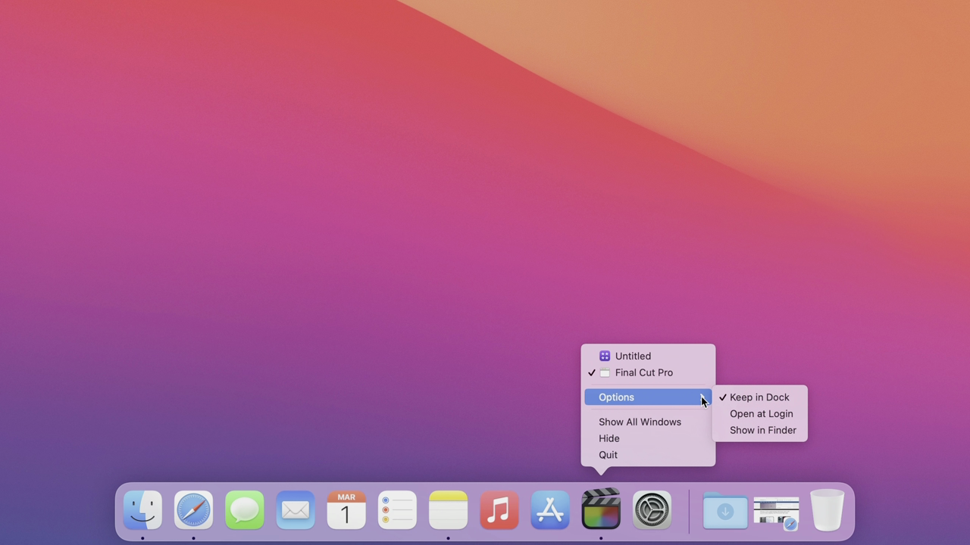
pyautogui.click(575, 521)
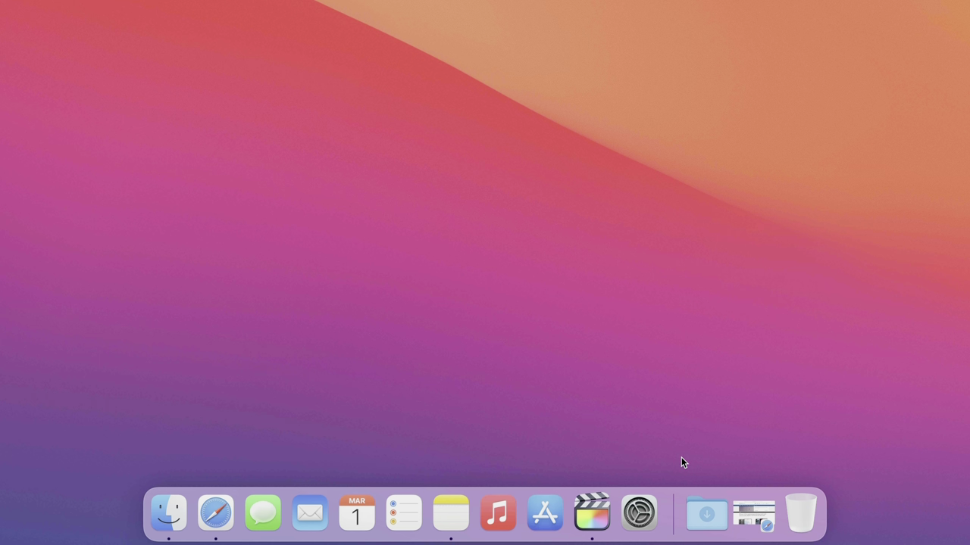
# - Enlarge the Dock using its divider, and open the Dock & Menu Bar settings in System Preferences
pyautogui.moveTo(669, 507); pyautogui.dragTo(679, 497)
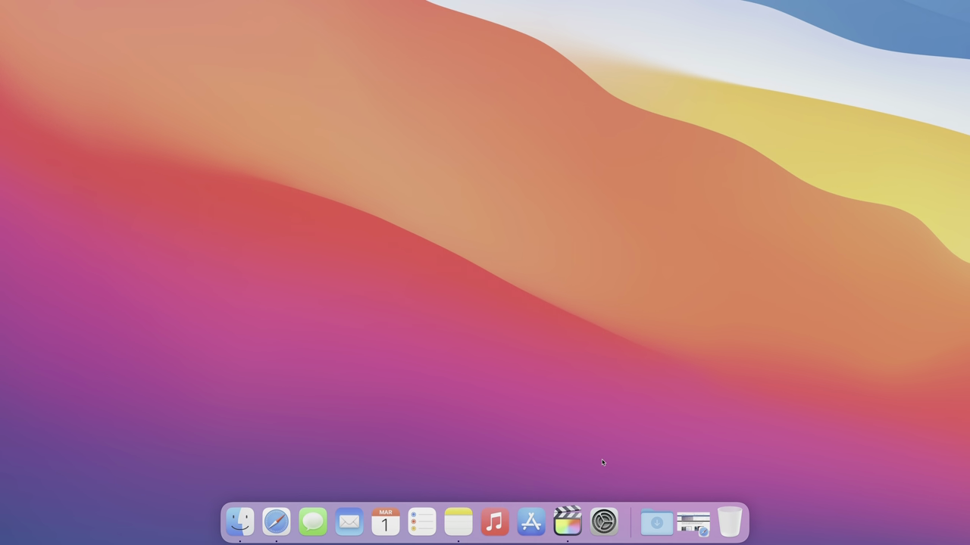
pyautogui.click(606, 518)
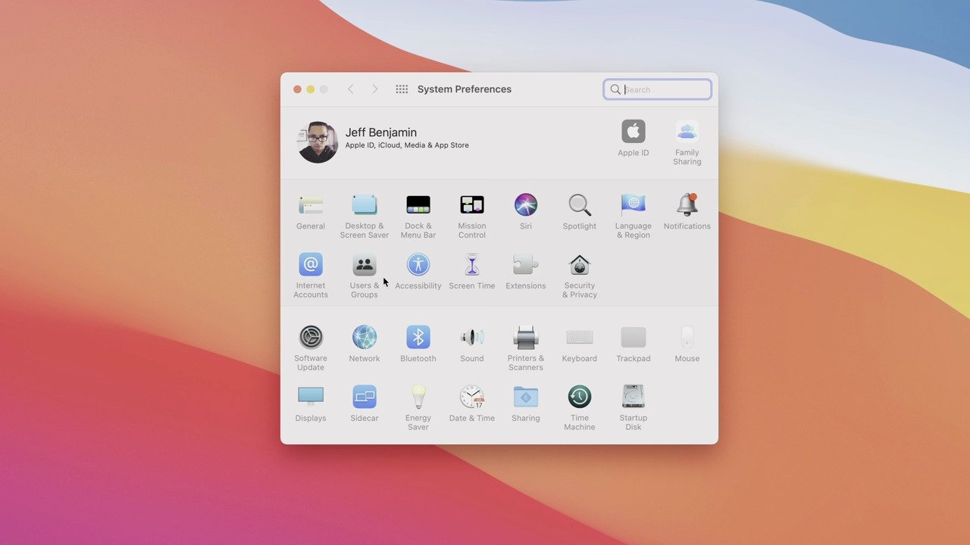
pyautogui.click(418, 209)
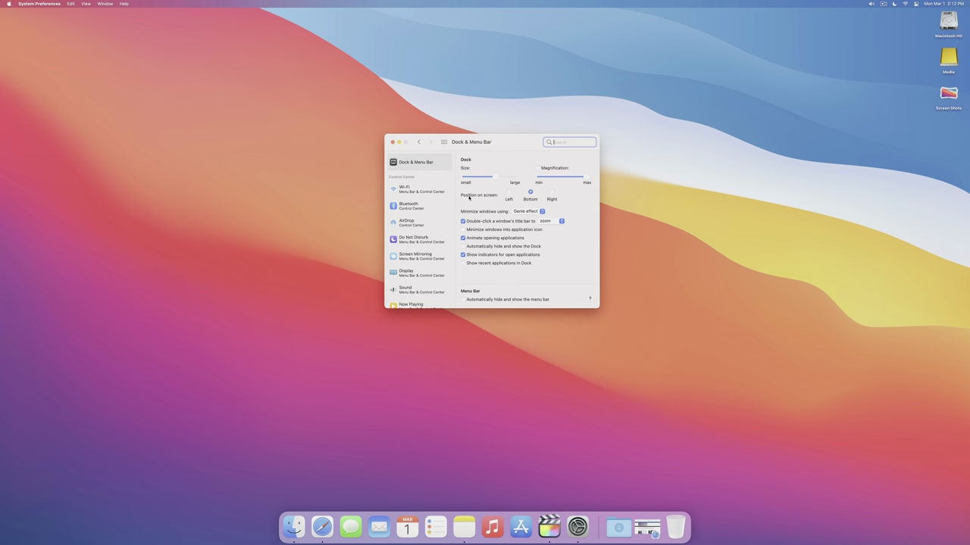
# - Try the Dock's Left, Right, and again Left screen positions, and reduce the Dock size slightly
pyautogui.click(509, 192)
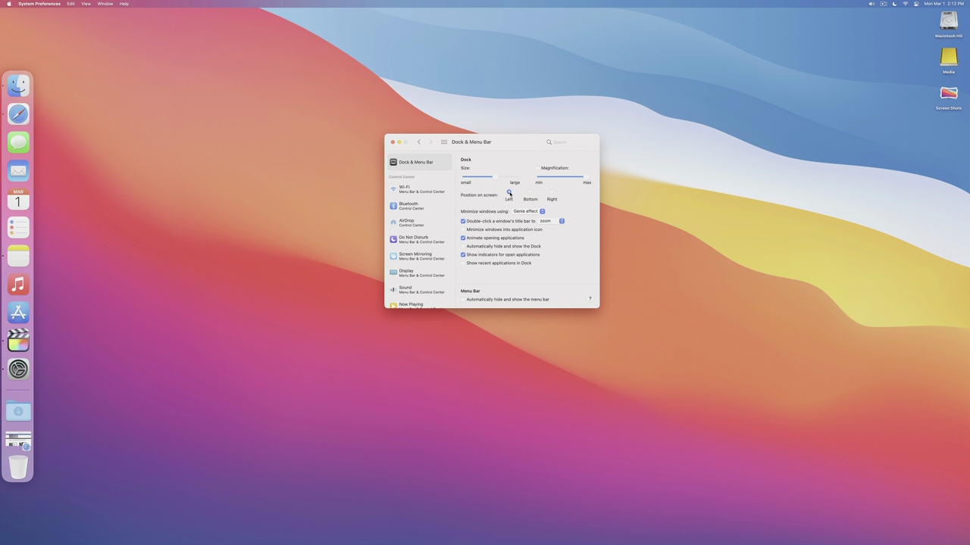
pyautogui.click(552, 193)
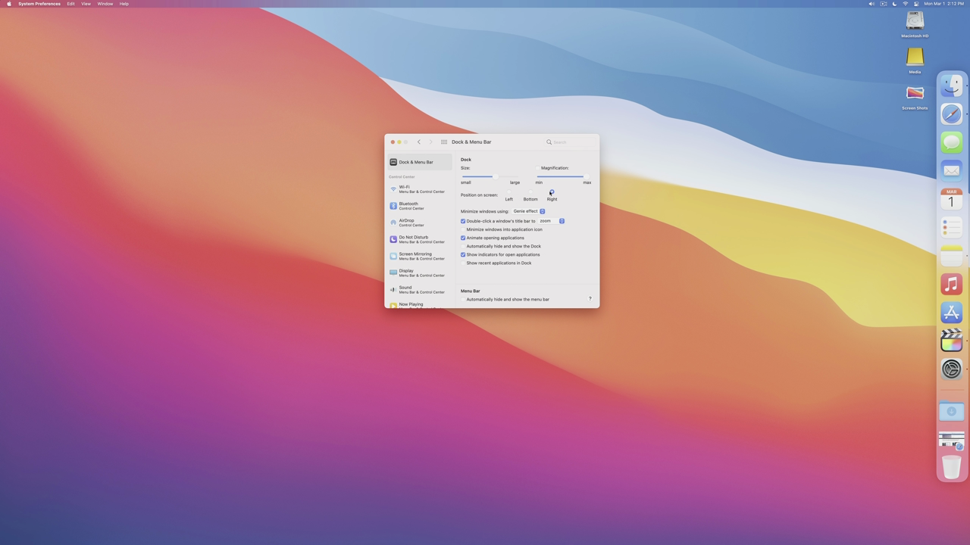
pyautogui.click(508, 193)
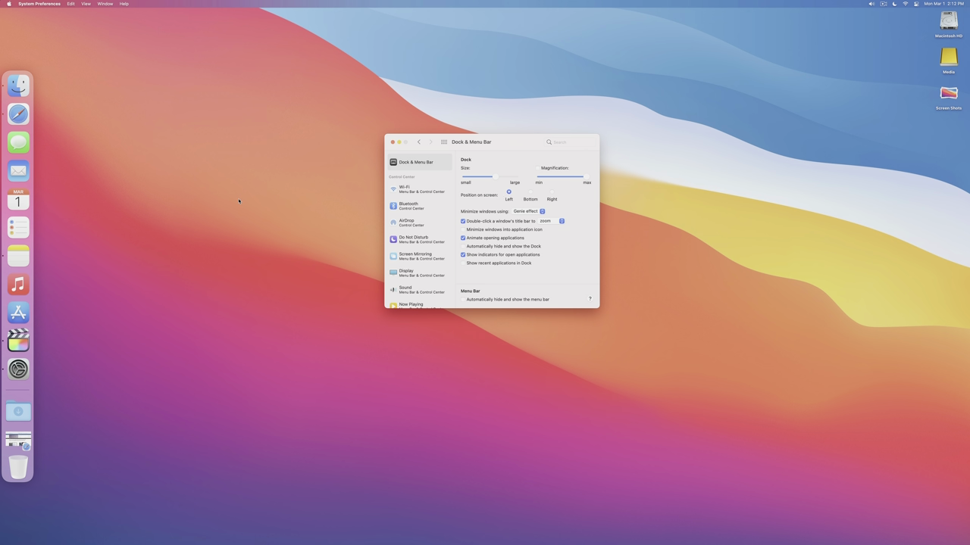
pyautogui.moveTo(494, 178); pyautogui.dragTo(481, 180)
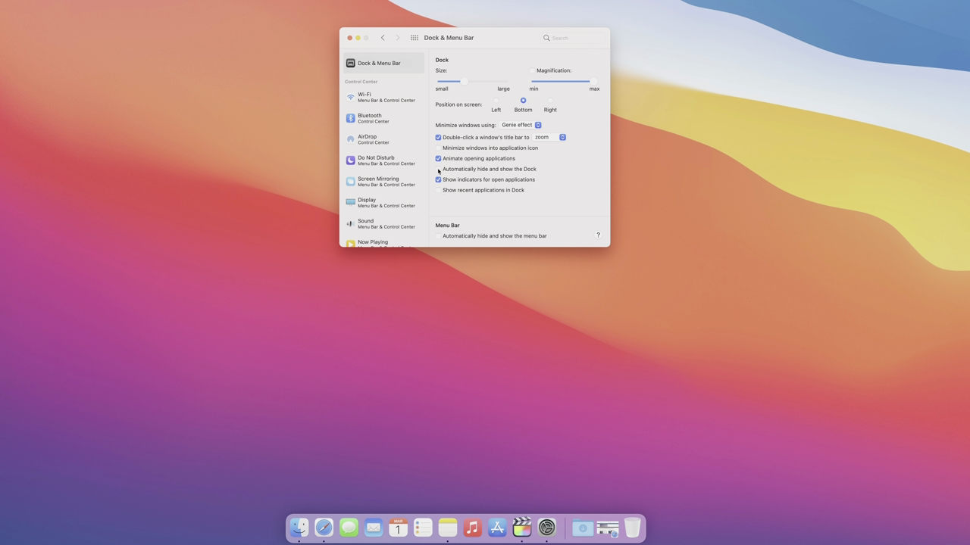
# - Enable automatic hiding and showing for both the Dock and the menu bar, and close the System Preferences window
pyautogui.click(438, 170)
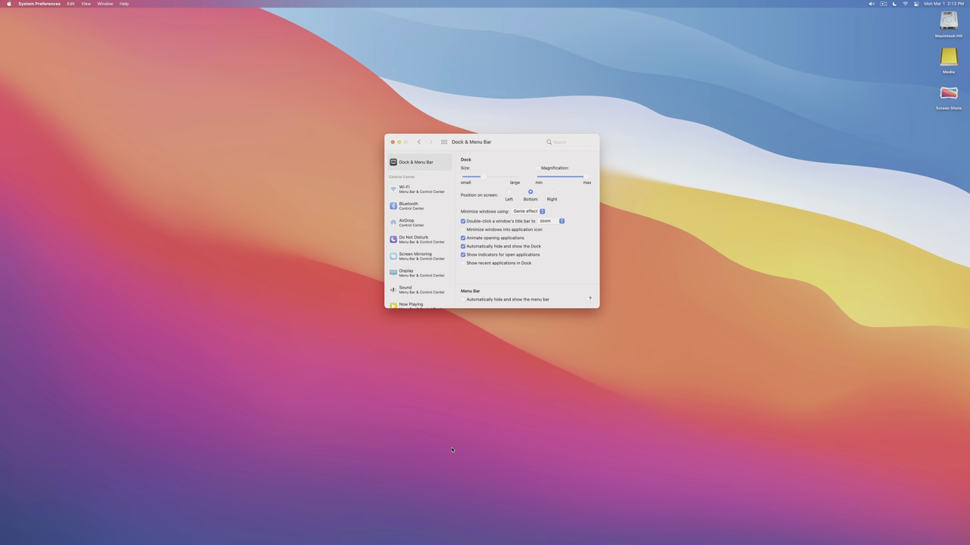
pyautogui.click(439, 451)
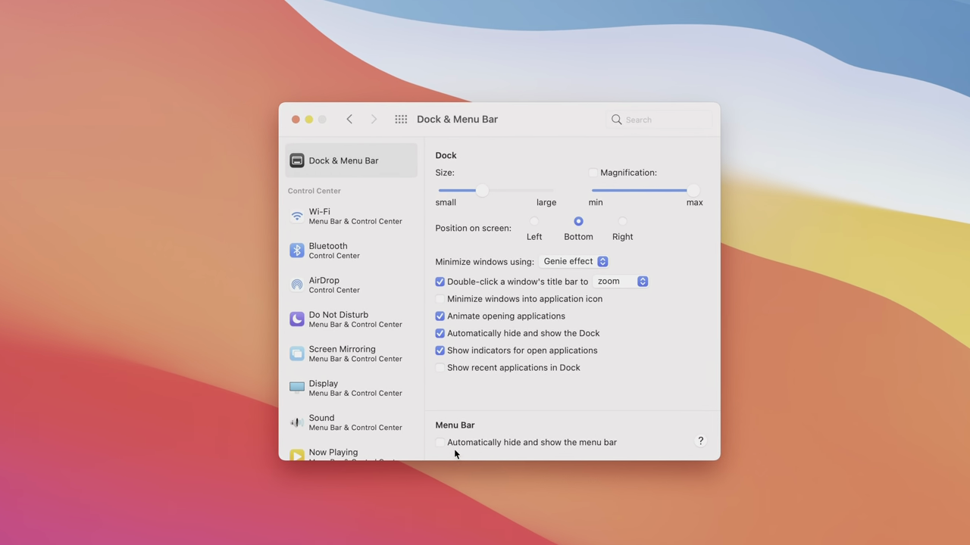
pyautogui.click(441, 444)
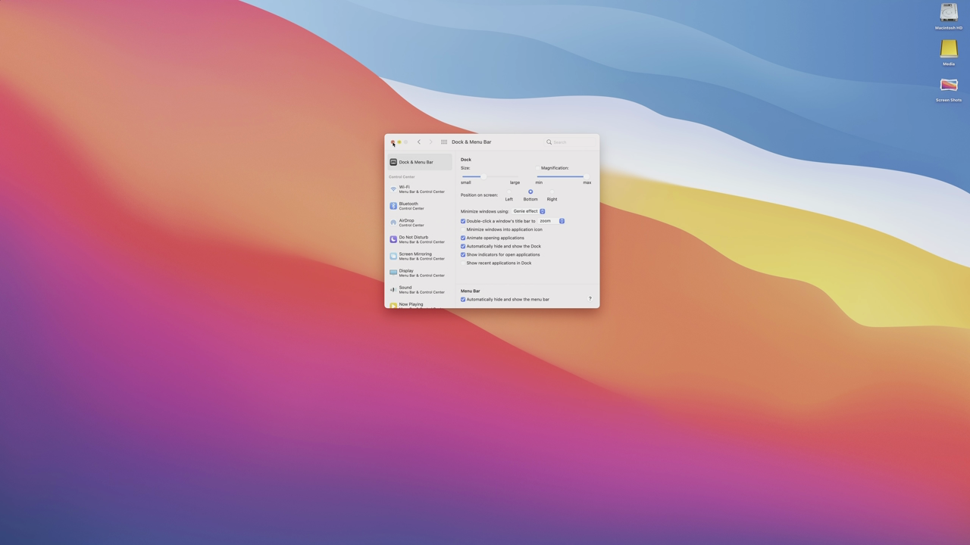
pyautogui.click(392, 142)
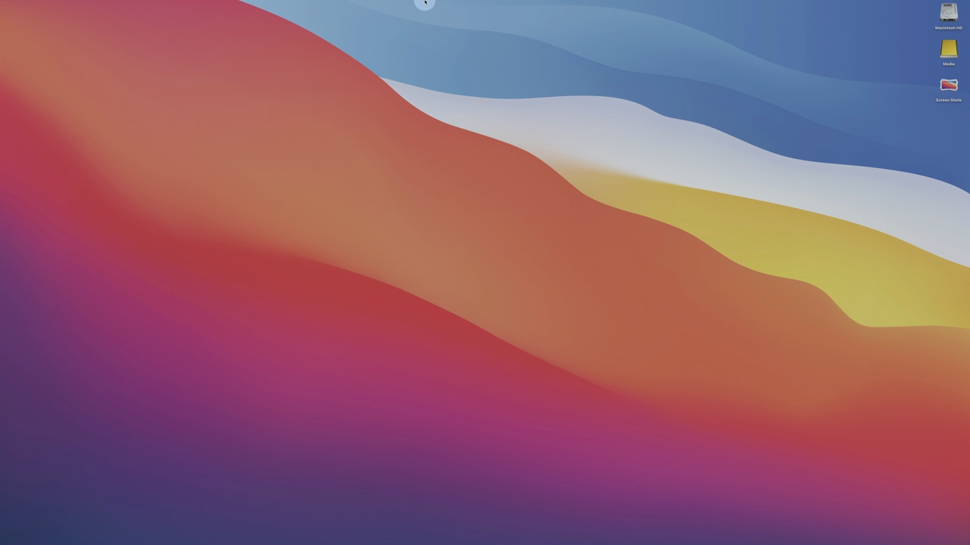
pyautogui.moveTo(424, 2)
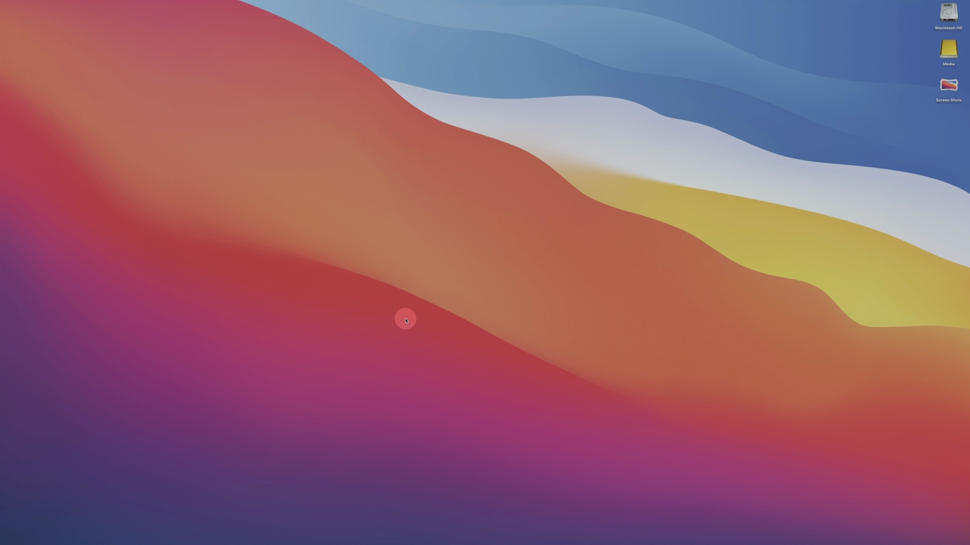
pyautogui.moveTo(425, 542)
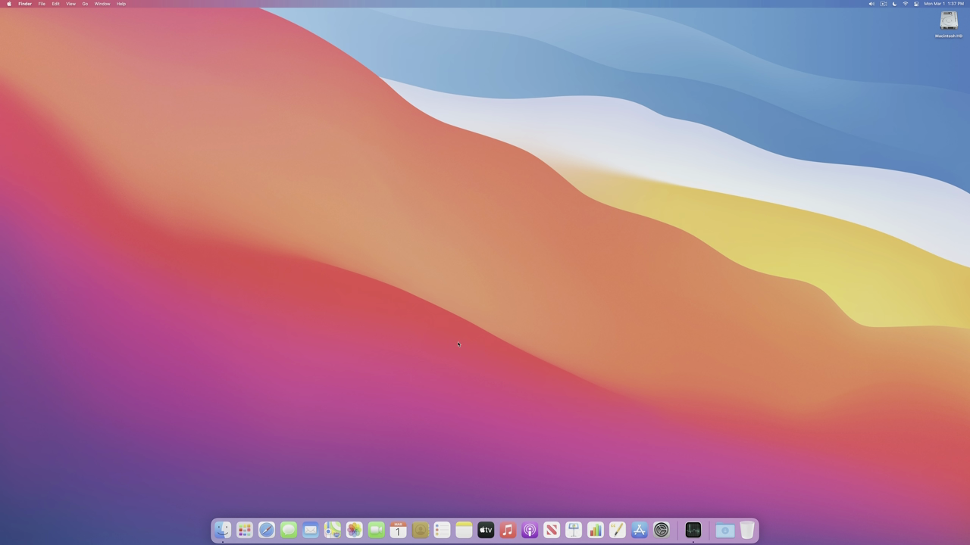
# - Open the macOS screenshot and screen recording controls
pyautogui.press('super+shift+5')
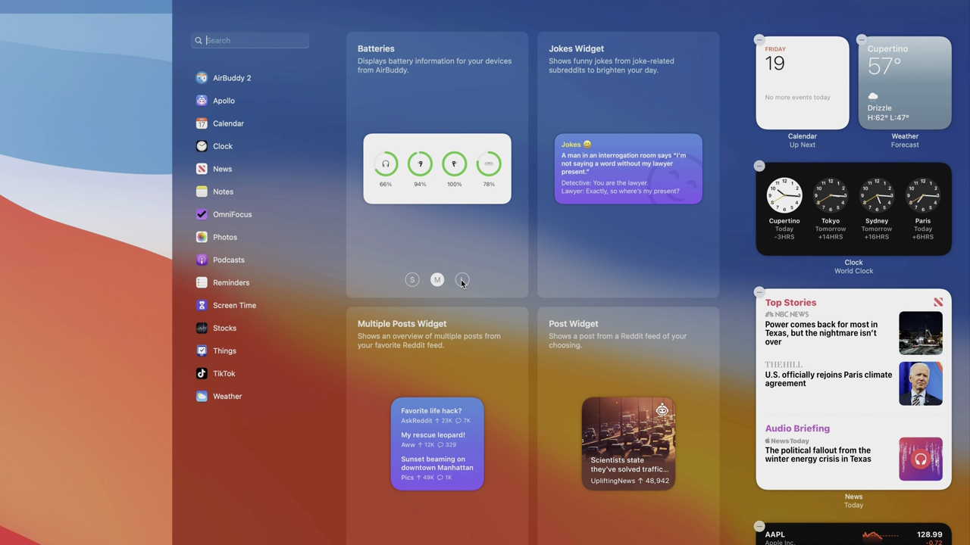
# - Choose the large size for the AirBuddy Batteries widget, and add it near the Calendar and Weather widgets in Notification Center
pyautogui.click(461, 281)
pyautogui.moveTo(437, 169); pyautogui.dragTo(708, 84)
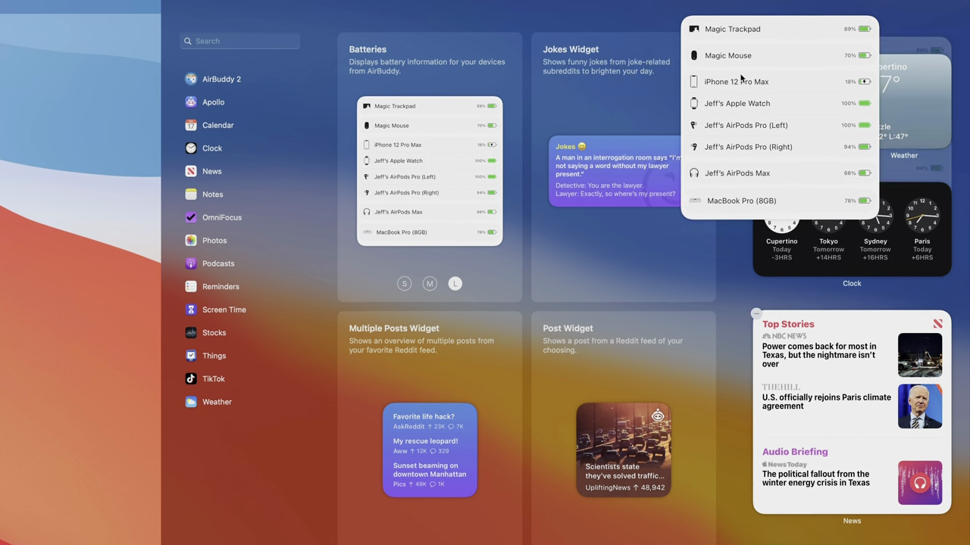
# - View AirBuddy's list of devices, and open the AirPods Max battery usage chart and its time range options from the device settings
pyautogui.click(708, 84)
pyautogui.click(617, 37)
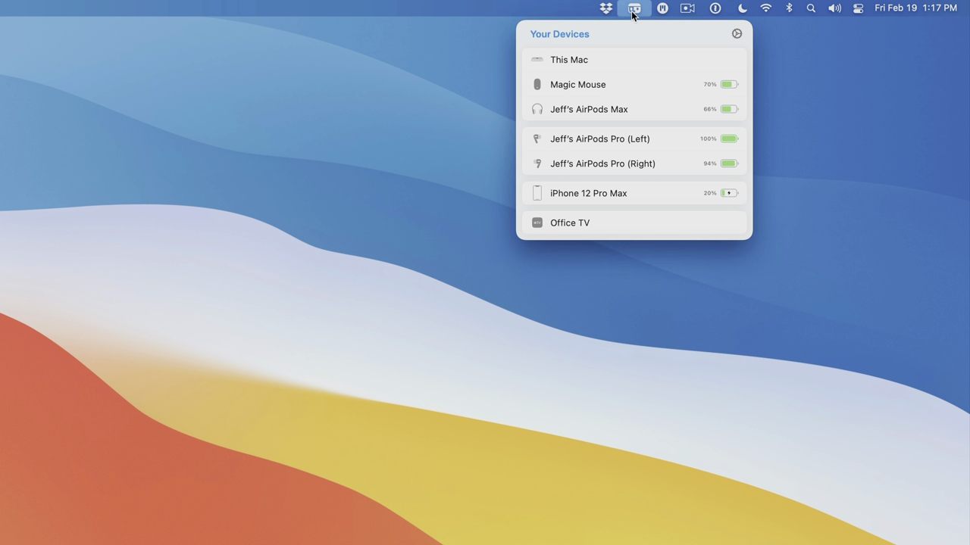
pyautogui.scroll(-3, 629, 80)
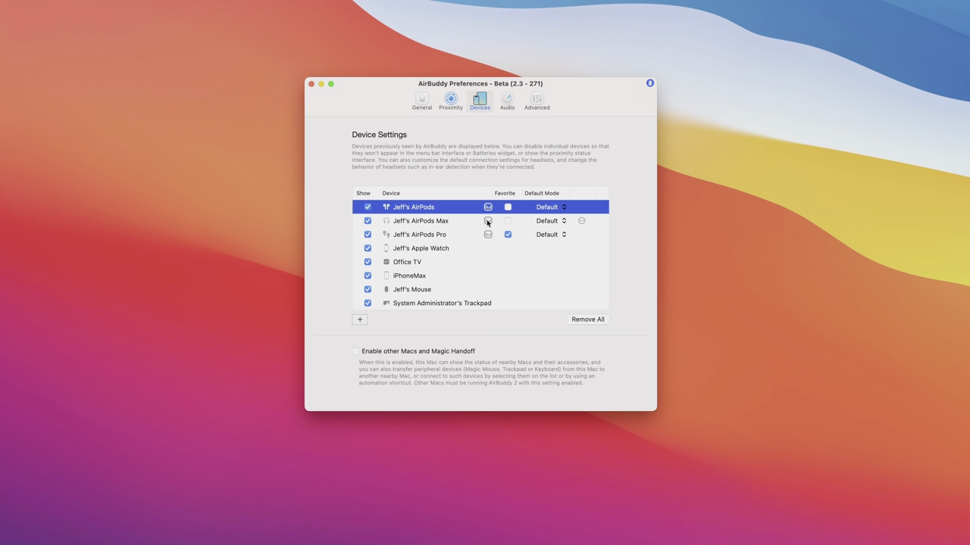
pyautogui.click(487, 229)
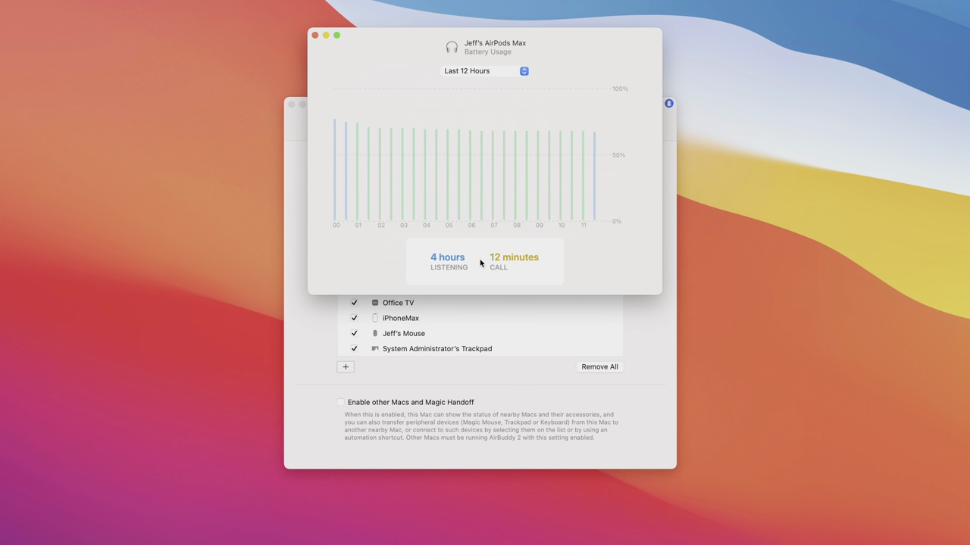
pyautogui.click(487, 78)
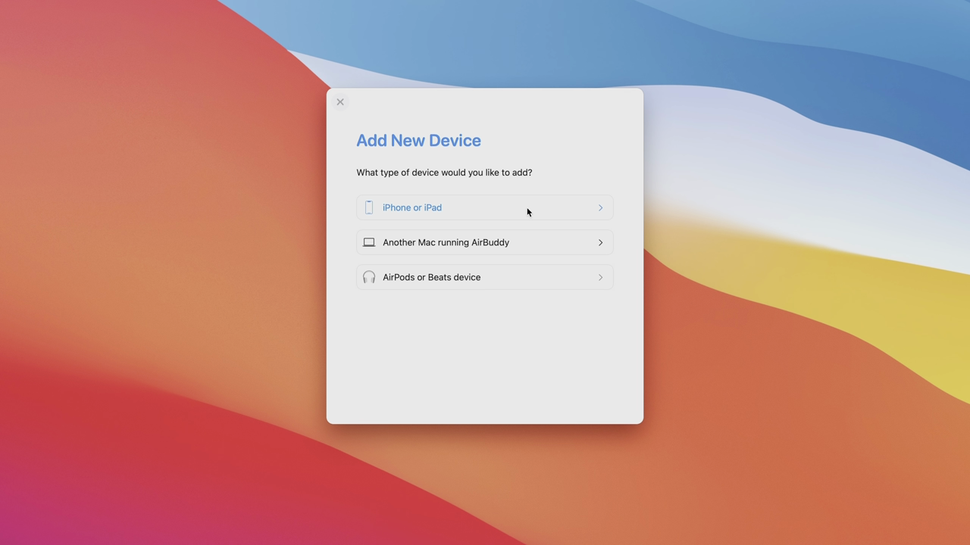
# - Choose iPhone or iPad as the type of new device to add in AirBuddy
pyautogui.click(526, 207)
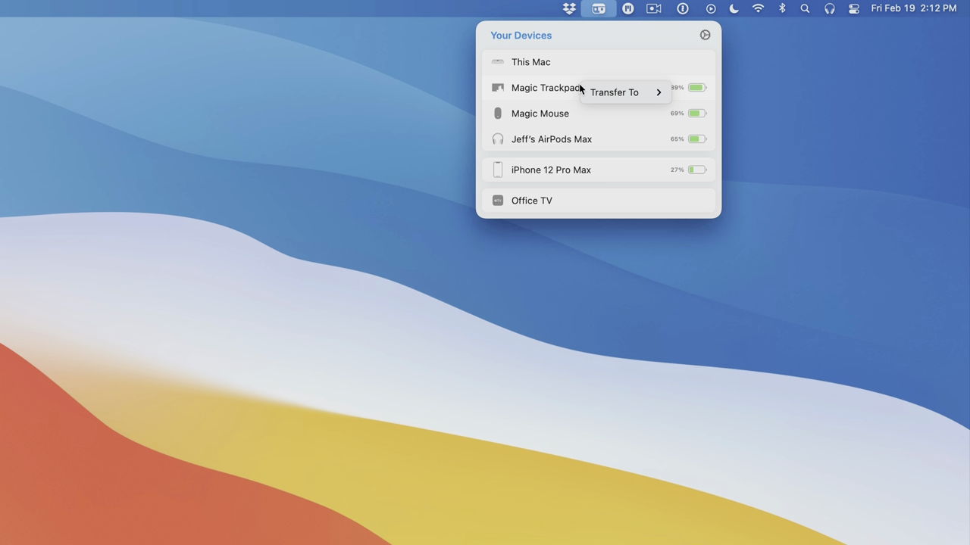
# - Transfer the Magic Trackpad to MacBook Pro (8GB) from AirBuddy's device list
pyautogui.moveTo(599, 92)
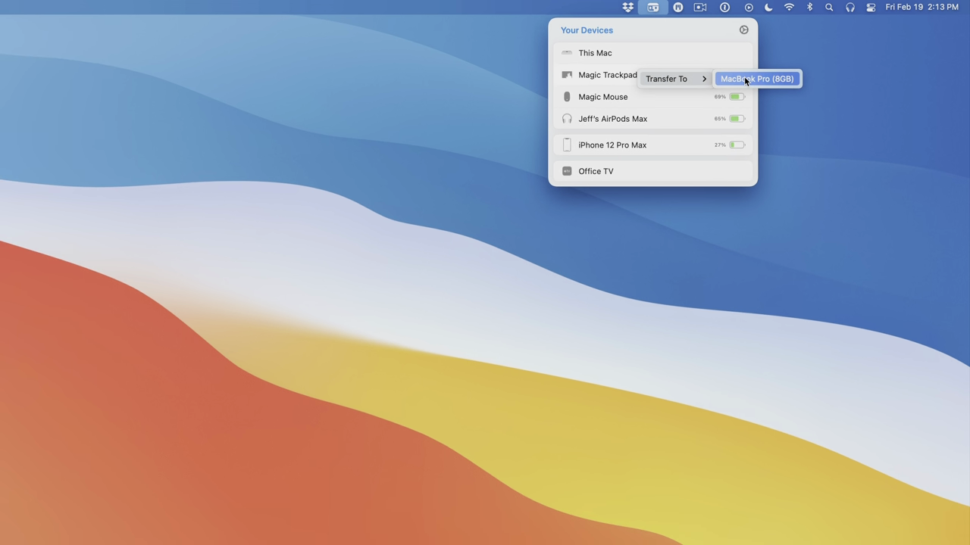
pyautogui.click(746, 79)
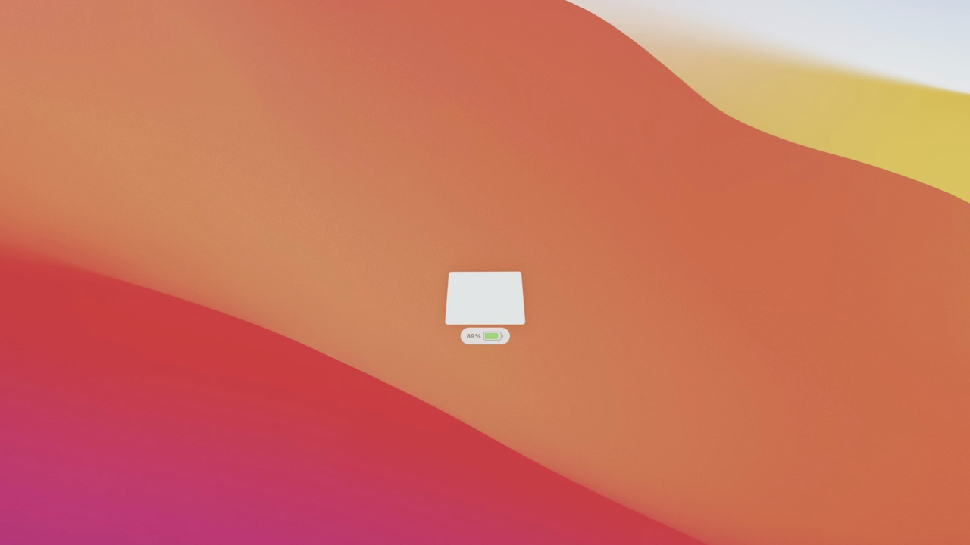